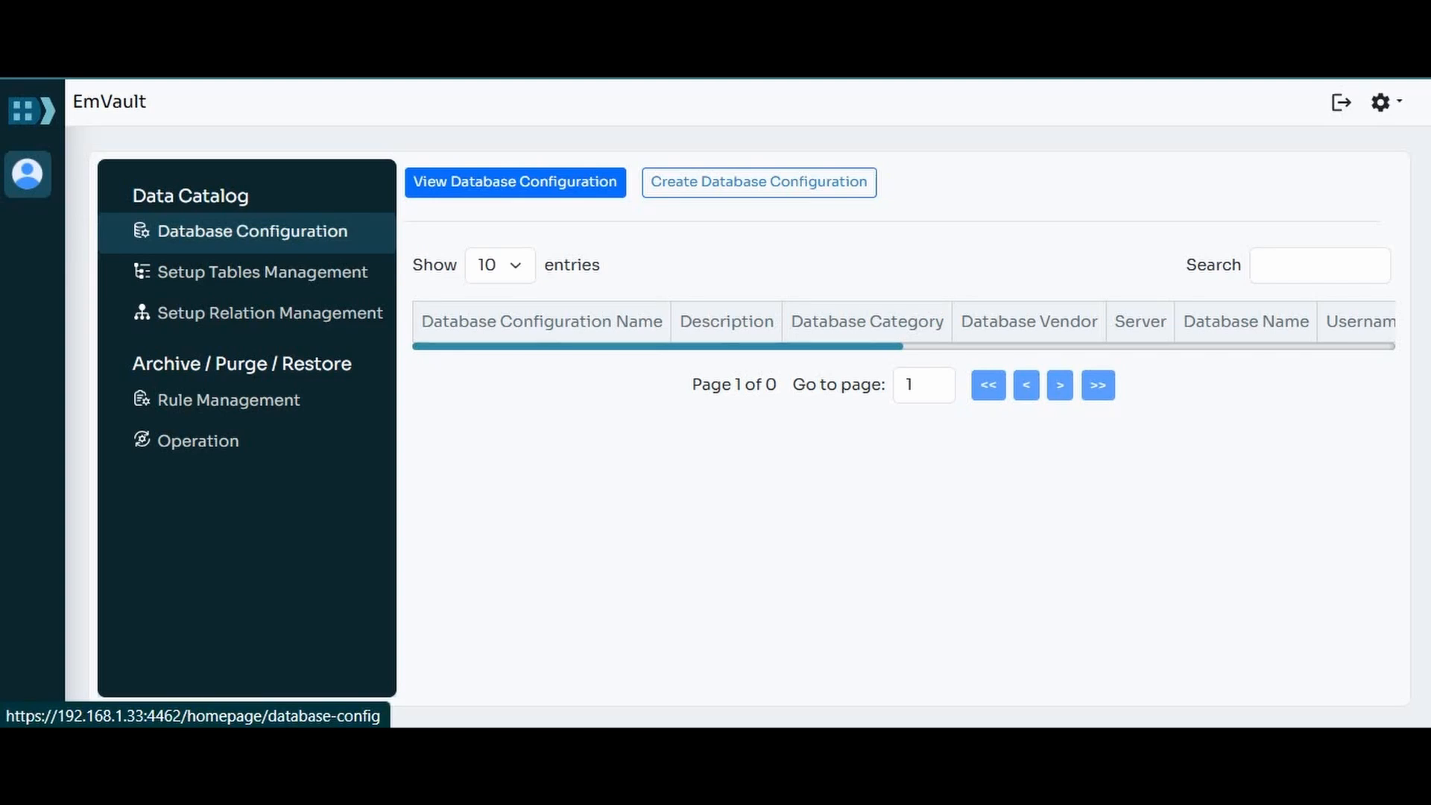
# Step: Look through the Setup Tables Management, Setup Relation Management, Rule Management and Operation pages
pyautogui.click(262, 273)
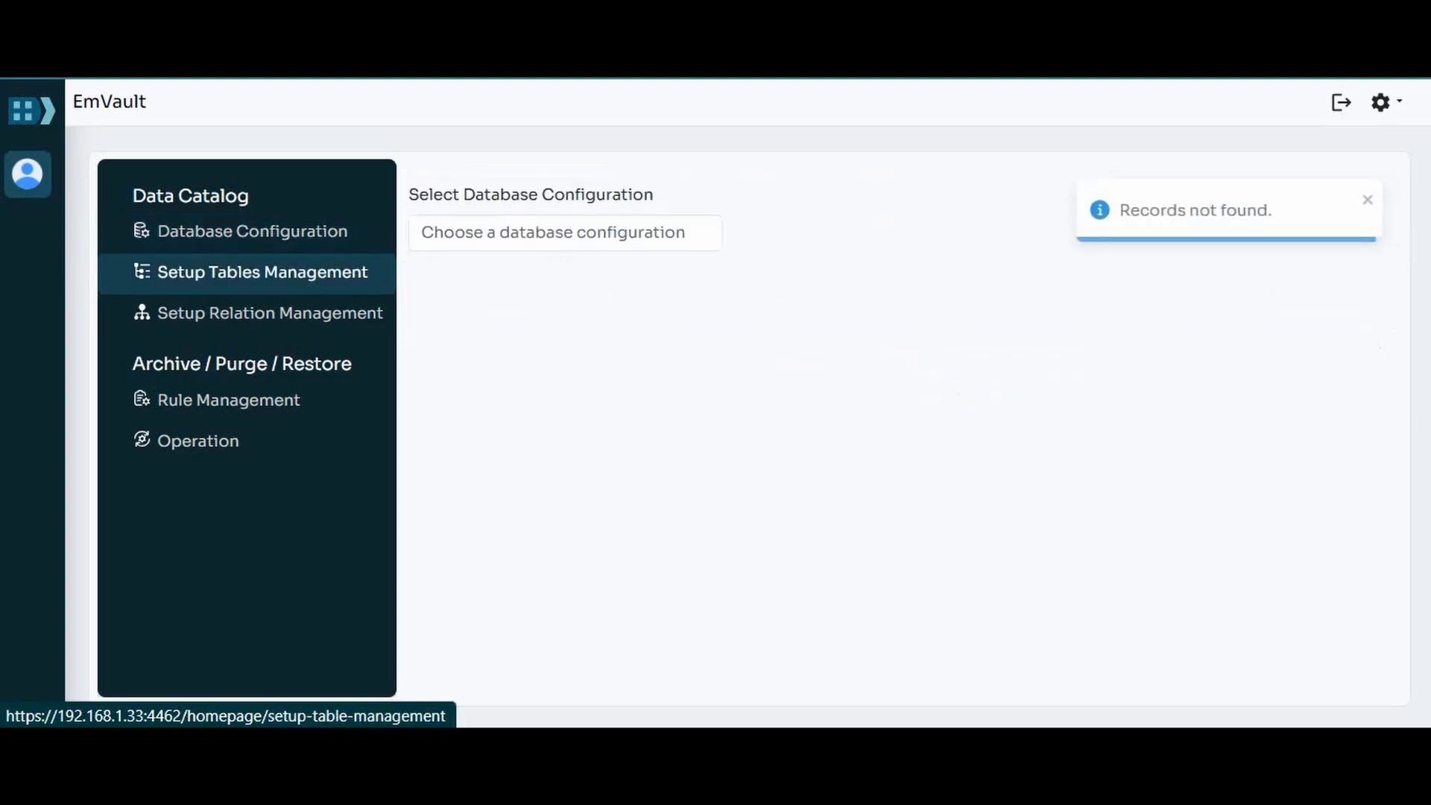
pyautogui.click(270, 313)
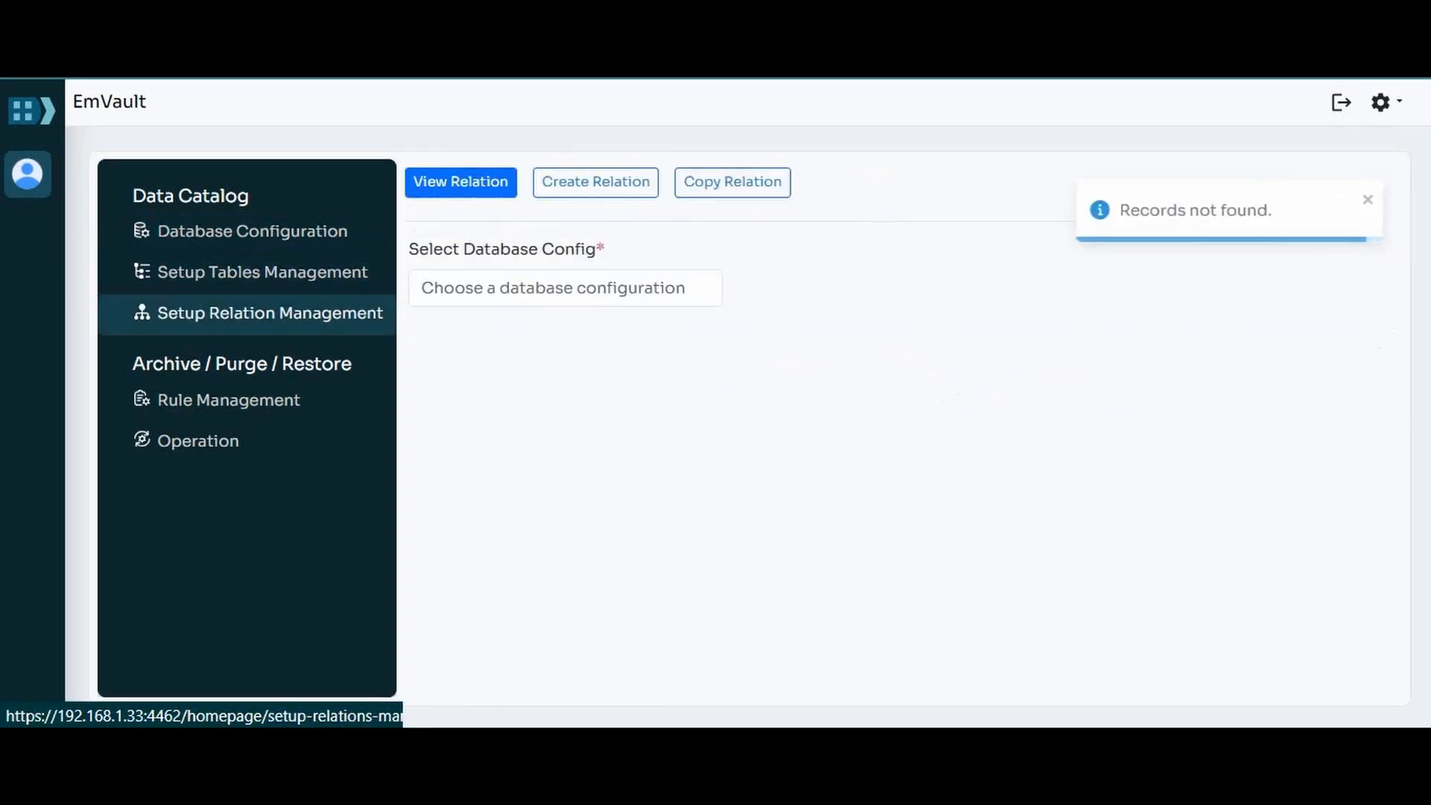
pyautogui.click(228, 400)
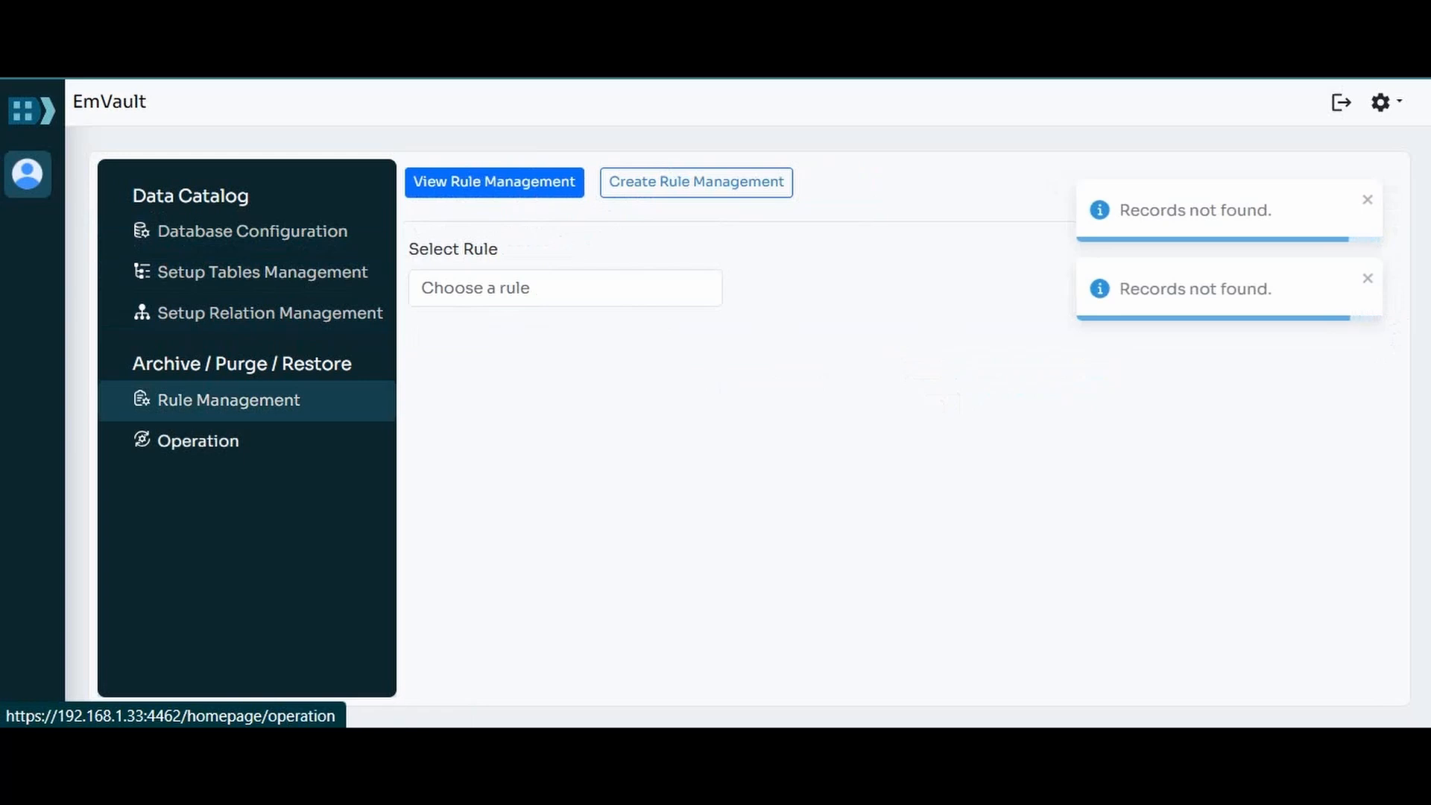
pyautogui.click(198, 440)
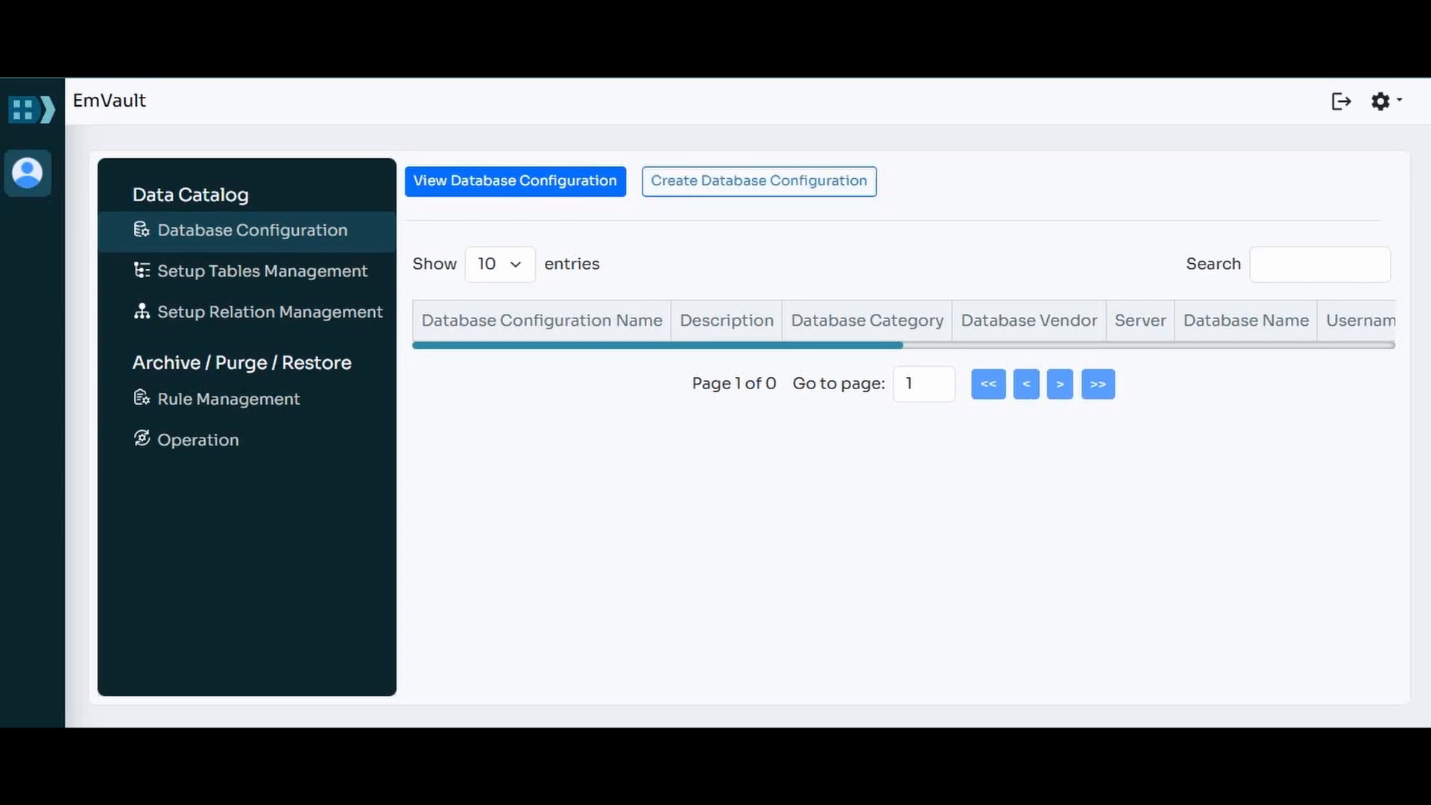
# Step: Start creating a database configuration and name it MA_SA_ARCH_33
pyautogui.click(759, 181)
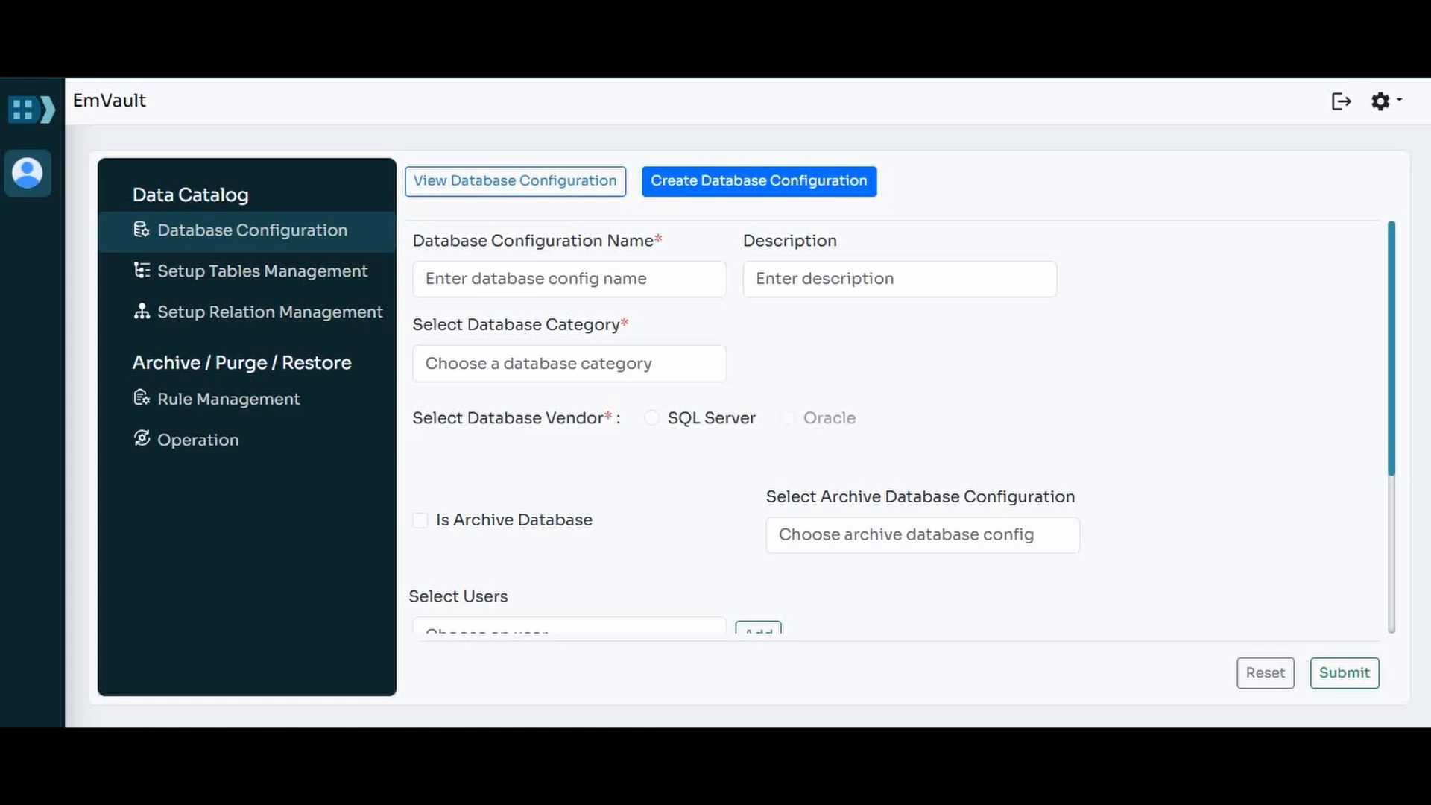
pyautogui.click(570, 279)
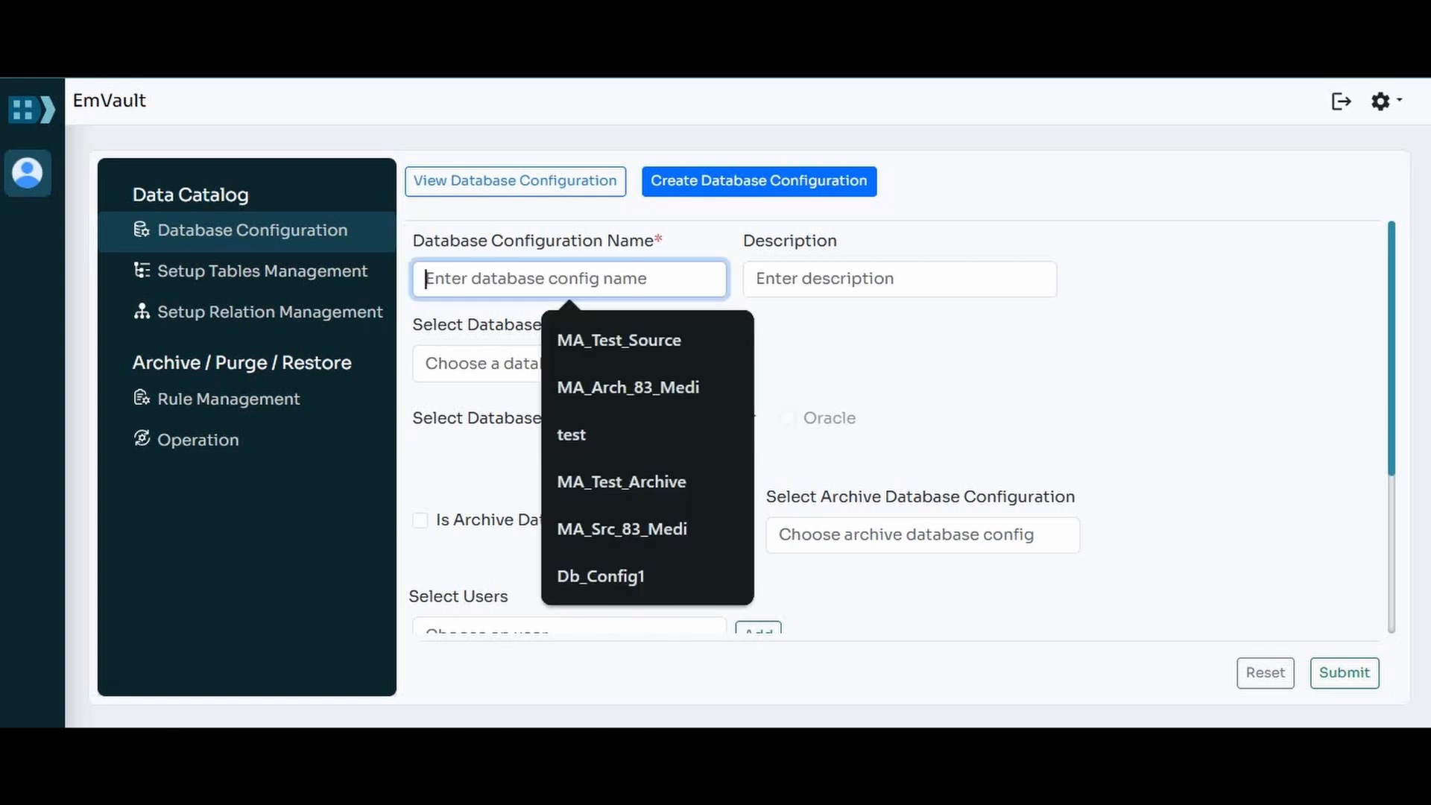
pyautogui.write('MA_SA')
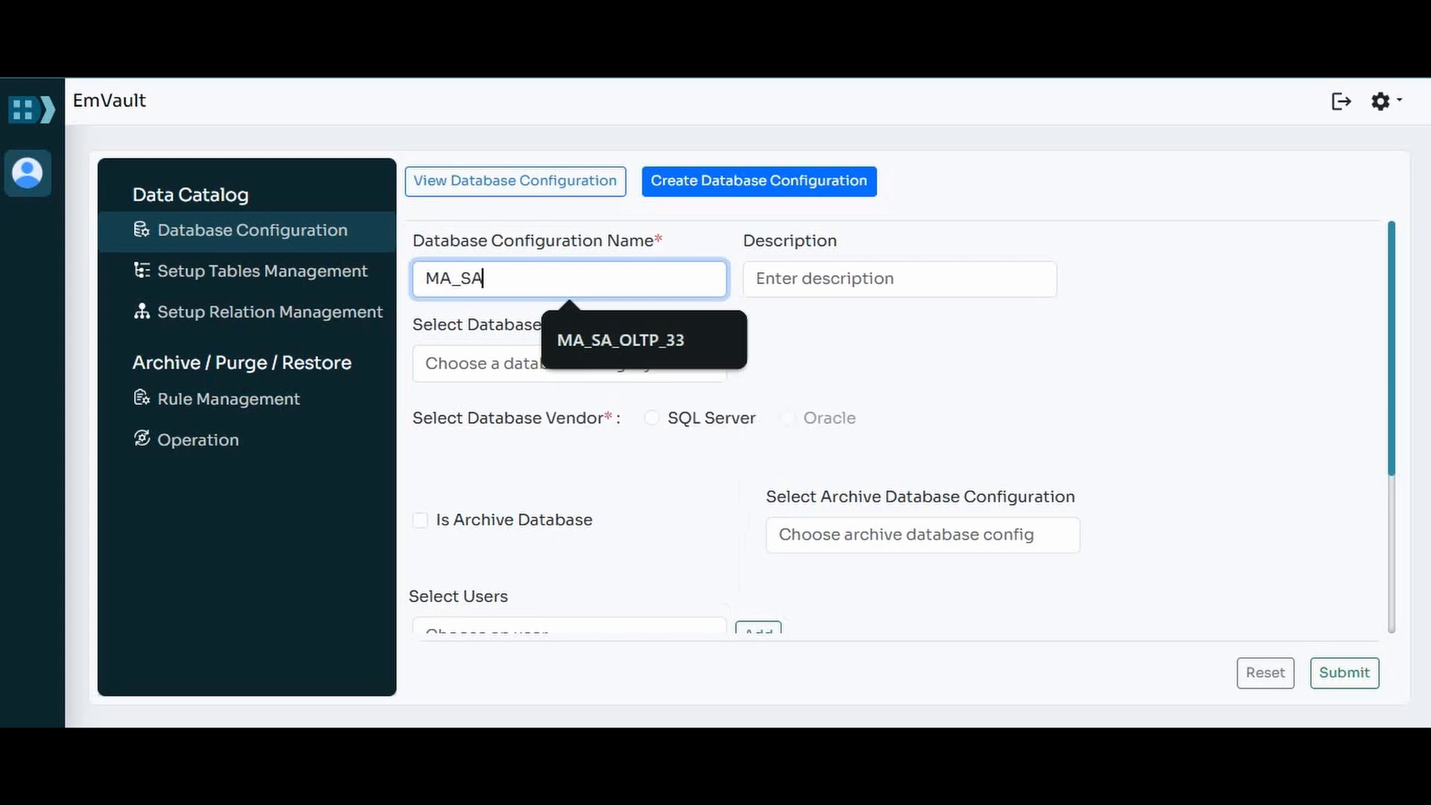
pyautogui.write('_ARCH_33')
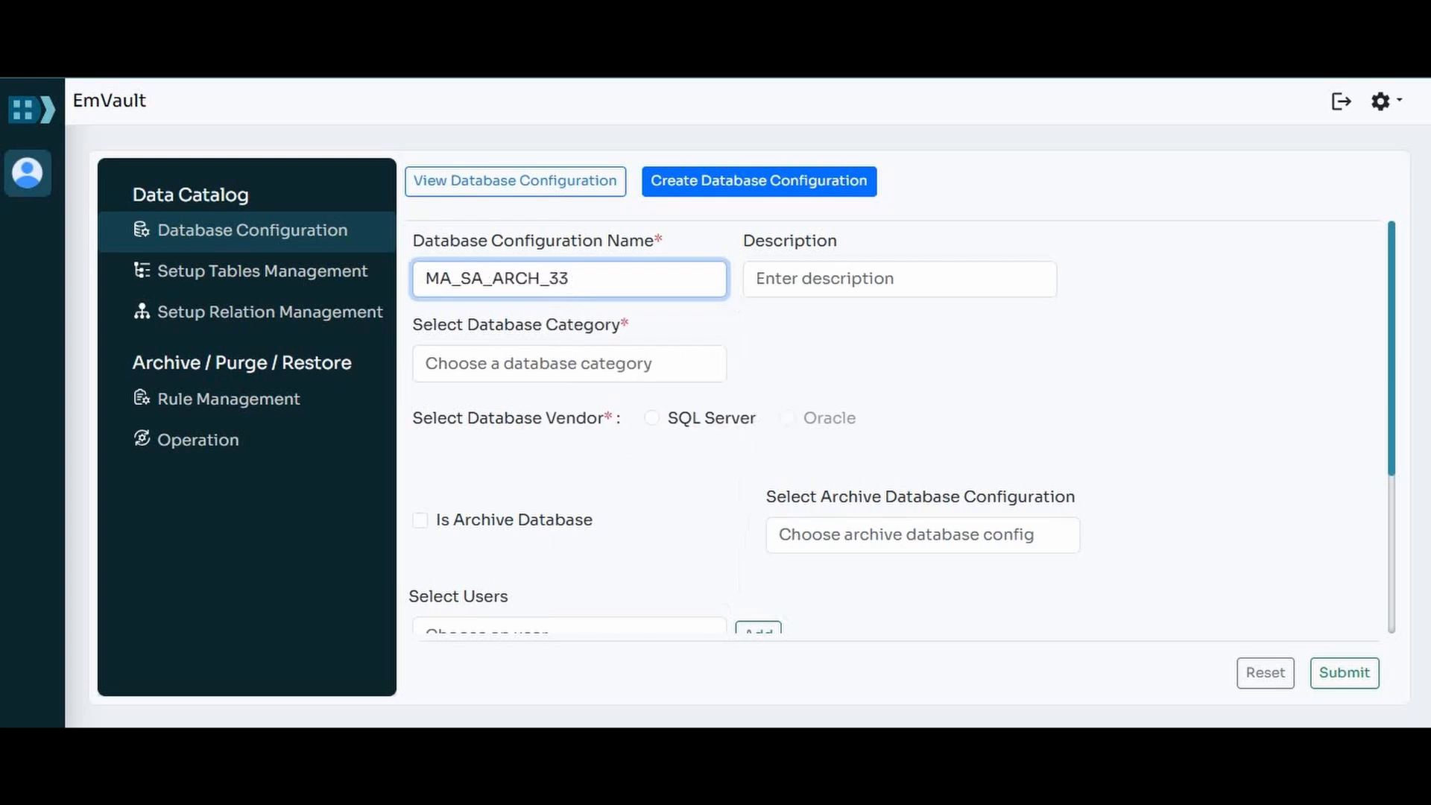
# Step: Describe the MA_SA_ARCH_33 configuration as "Archive database configuration"
pyautogui.click(900, 279)
pyautogui.write('Archive ')
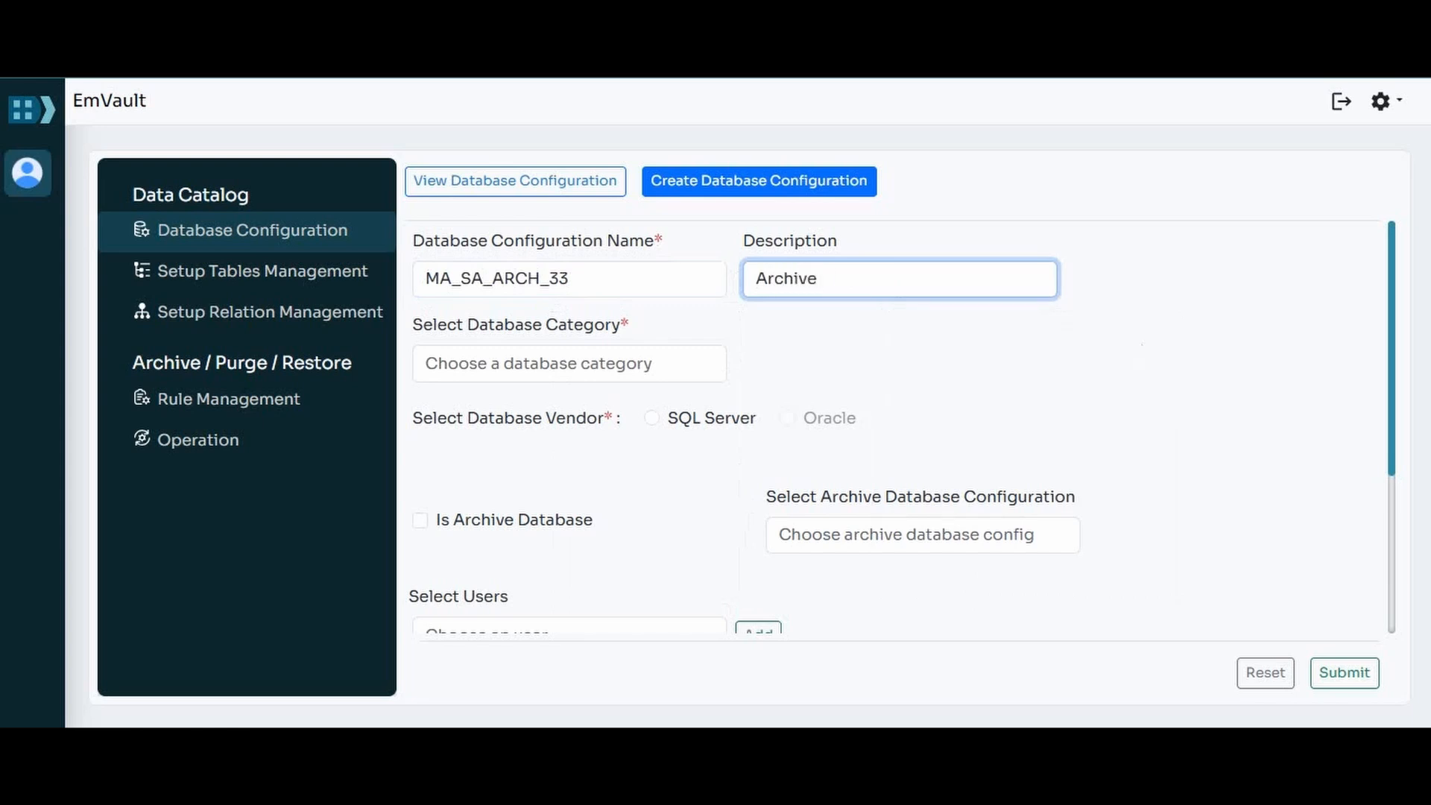
pyautogui.write('database configuration')
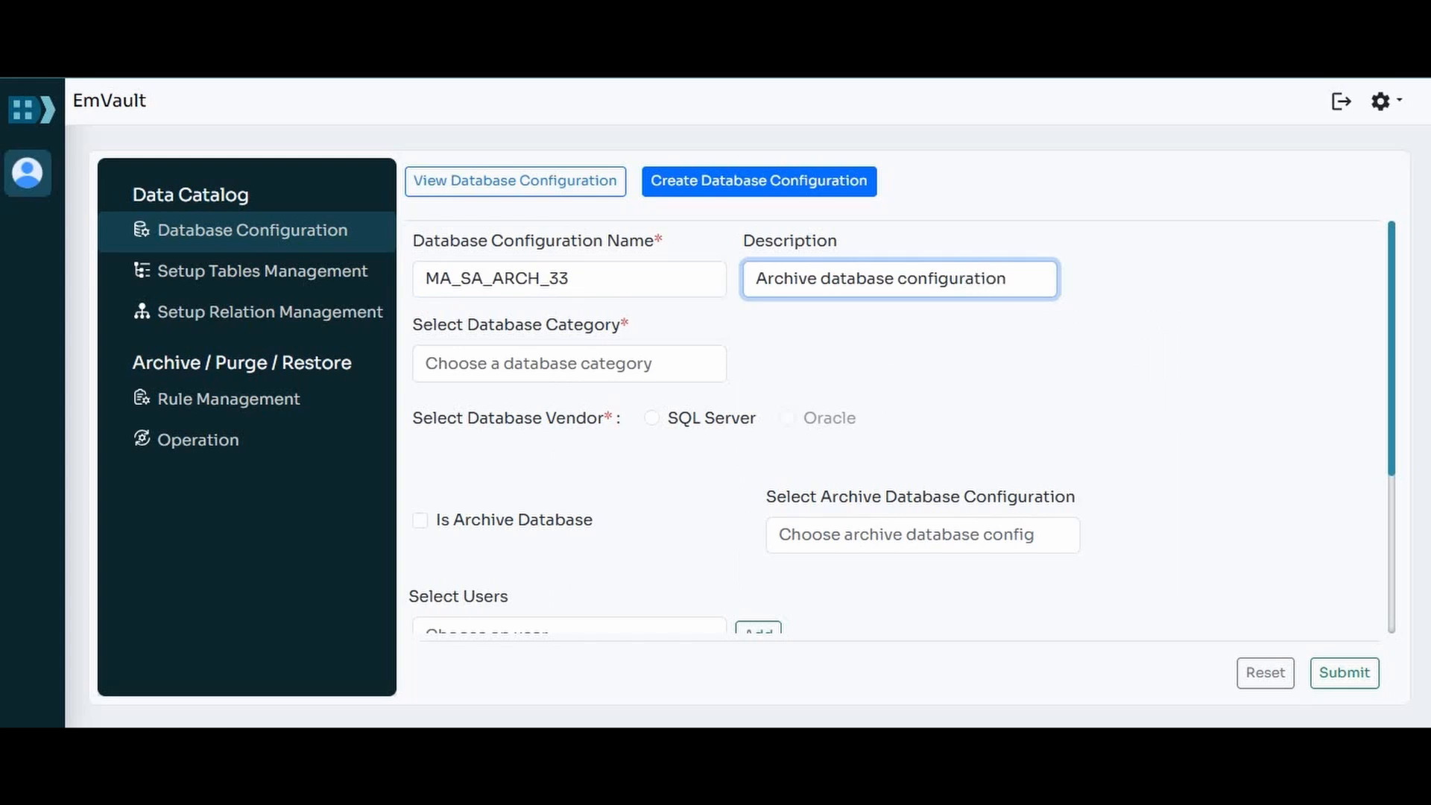
# Step: Set the archive configuration's database category to Opcenter Execution and its vendor to SQL Server
pyautogui.click(570, 363)
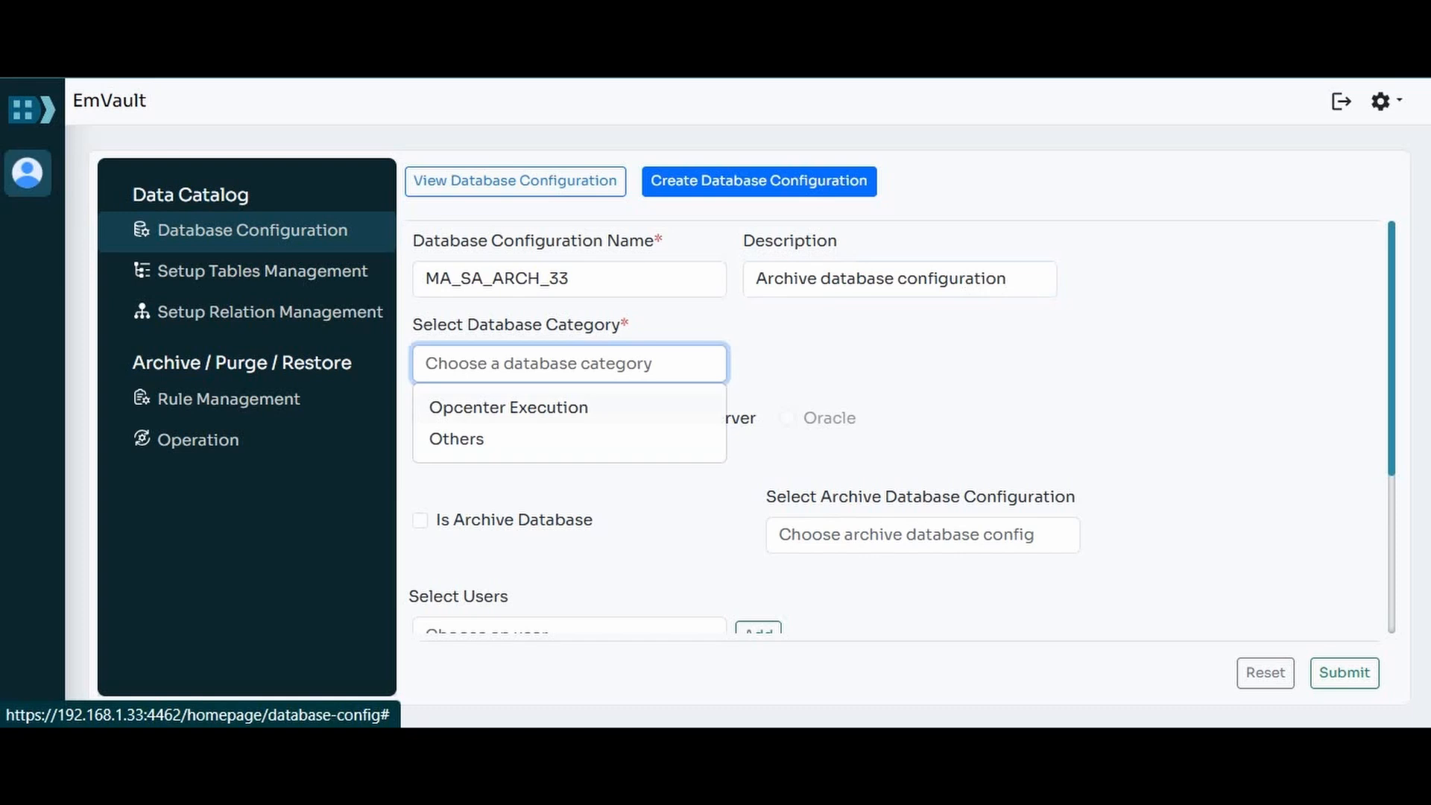
pyautogui.click(508, 408)
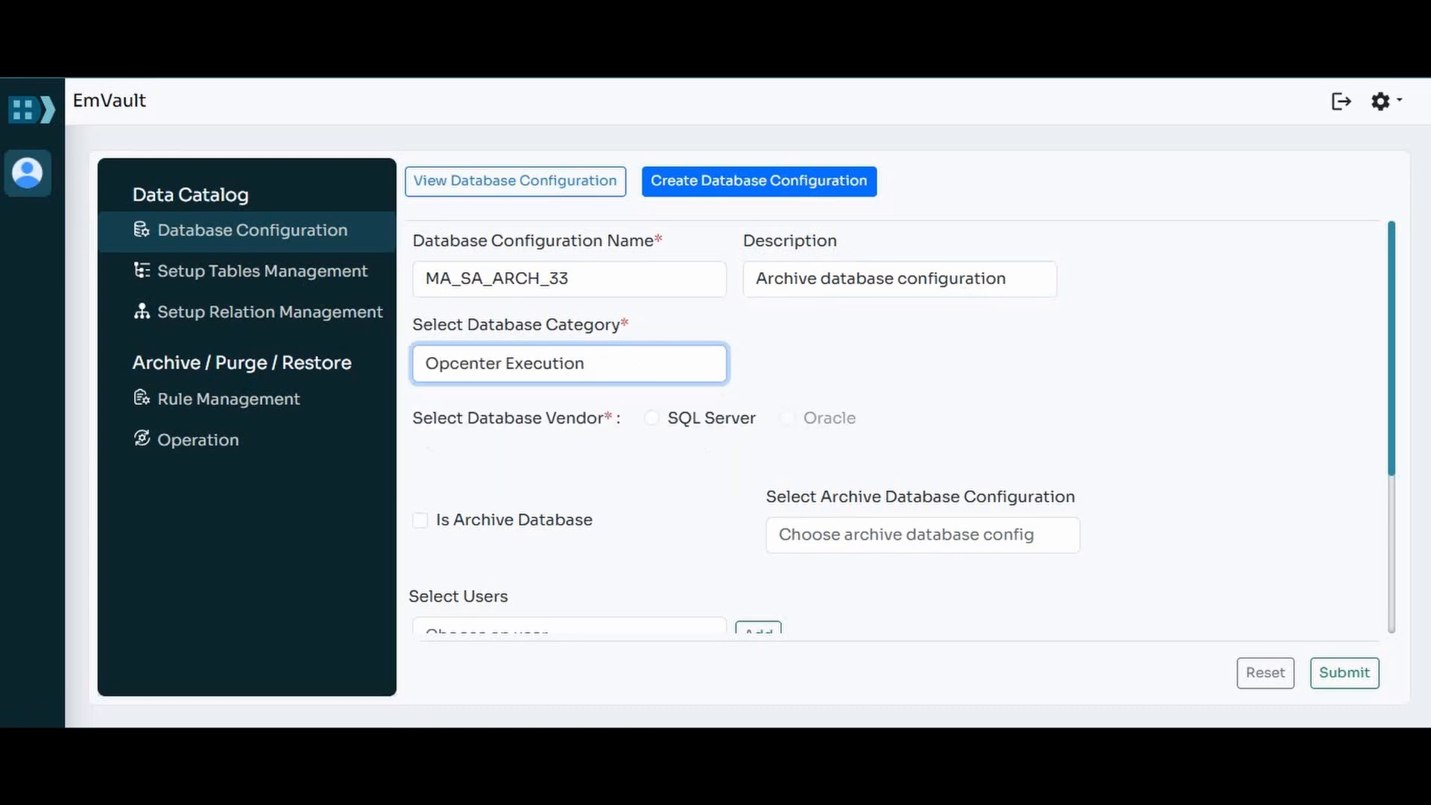
pyautogui.click(652, 418)
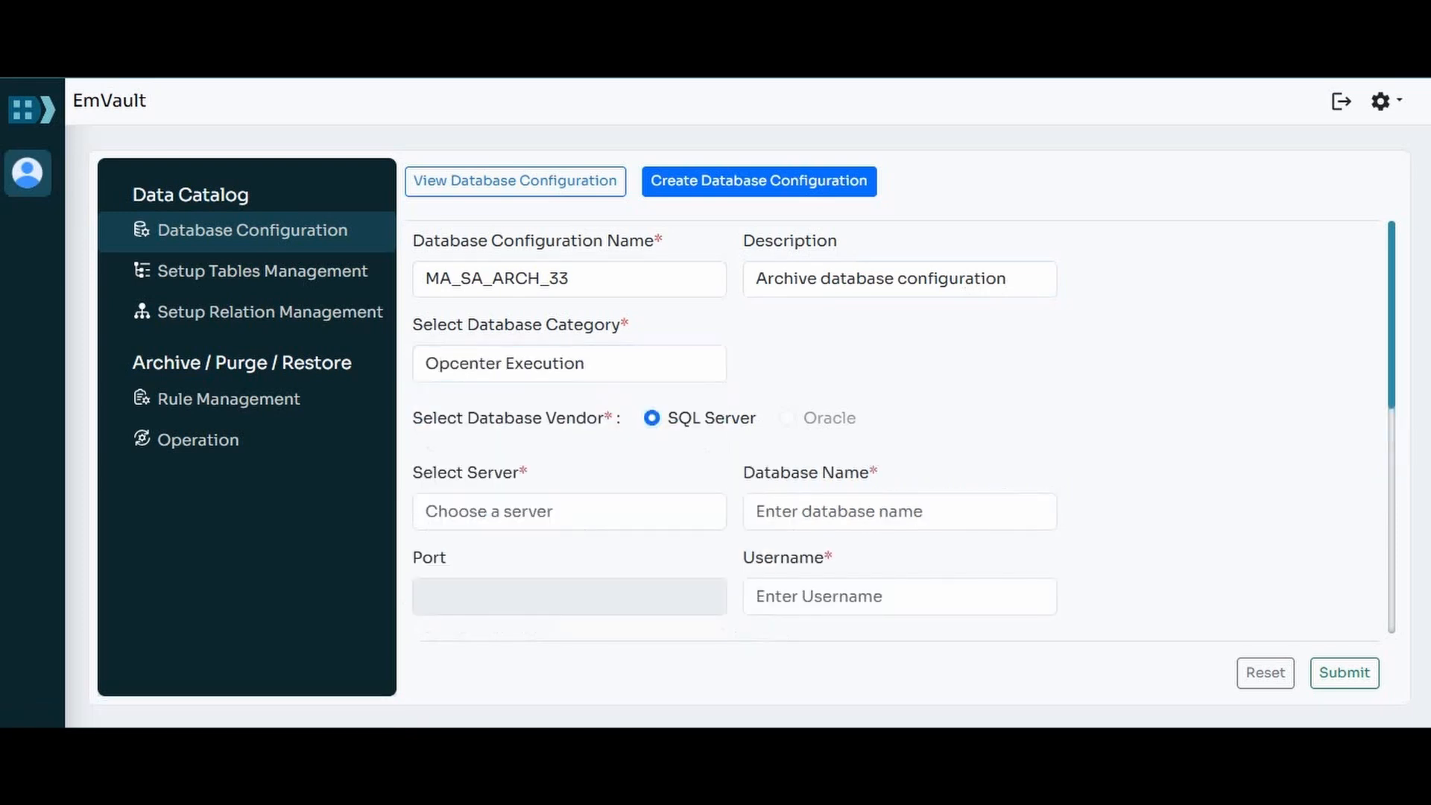
# Step: Choose server 192.168.1.33 for the archive configuration and enter MA_SA_ARCH_33 as the database name
pyautogui.moveTo(1391, 313); pyautogui.dragTo(1392, 432)
pyautogui.scroll(1, 900, 431)
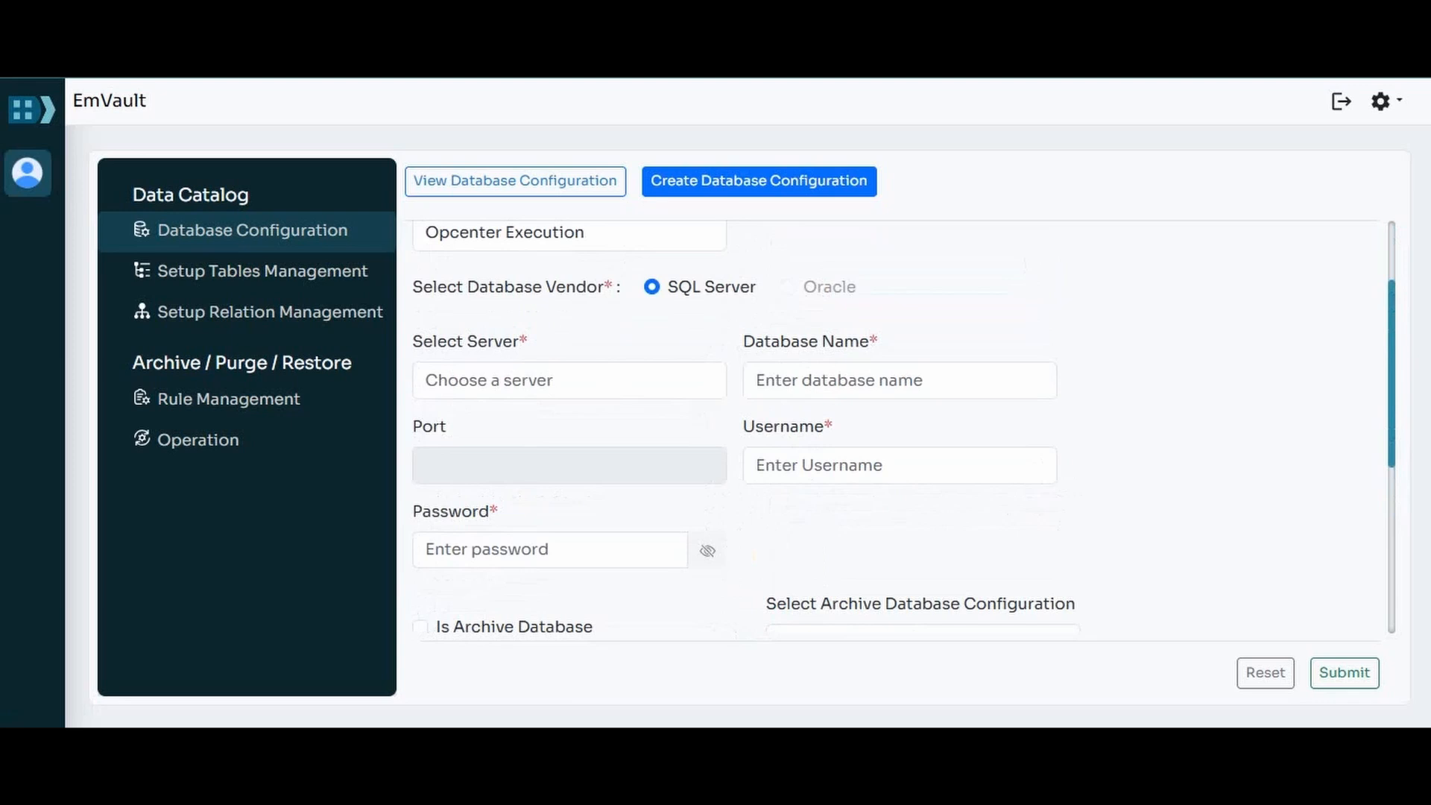
pyautogui.click(570, 381)
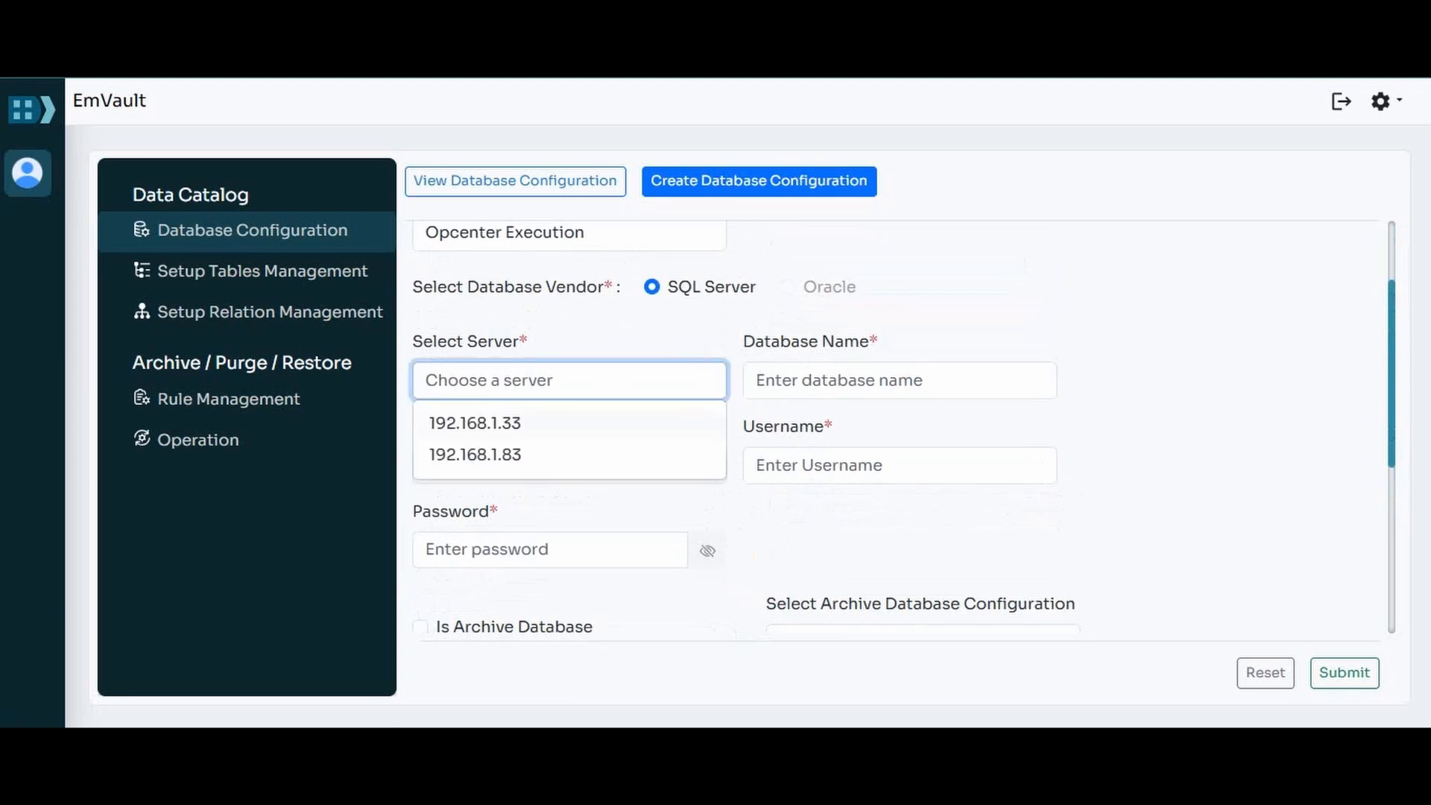
pyautogui.click(477, 423)
pyautogui.click(900, 381)
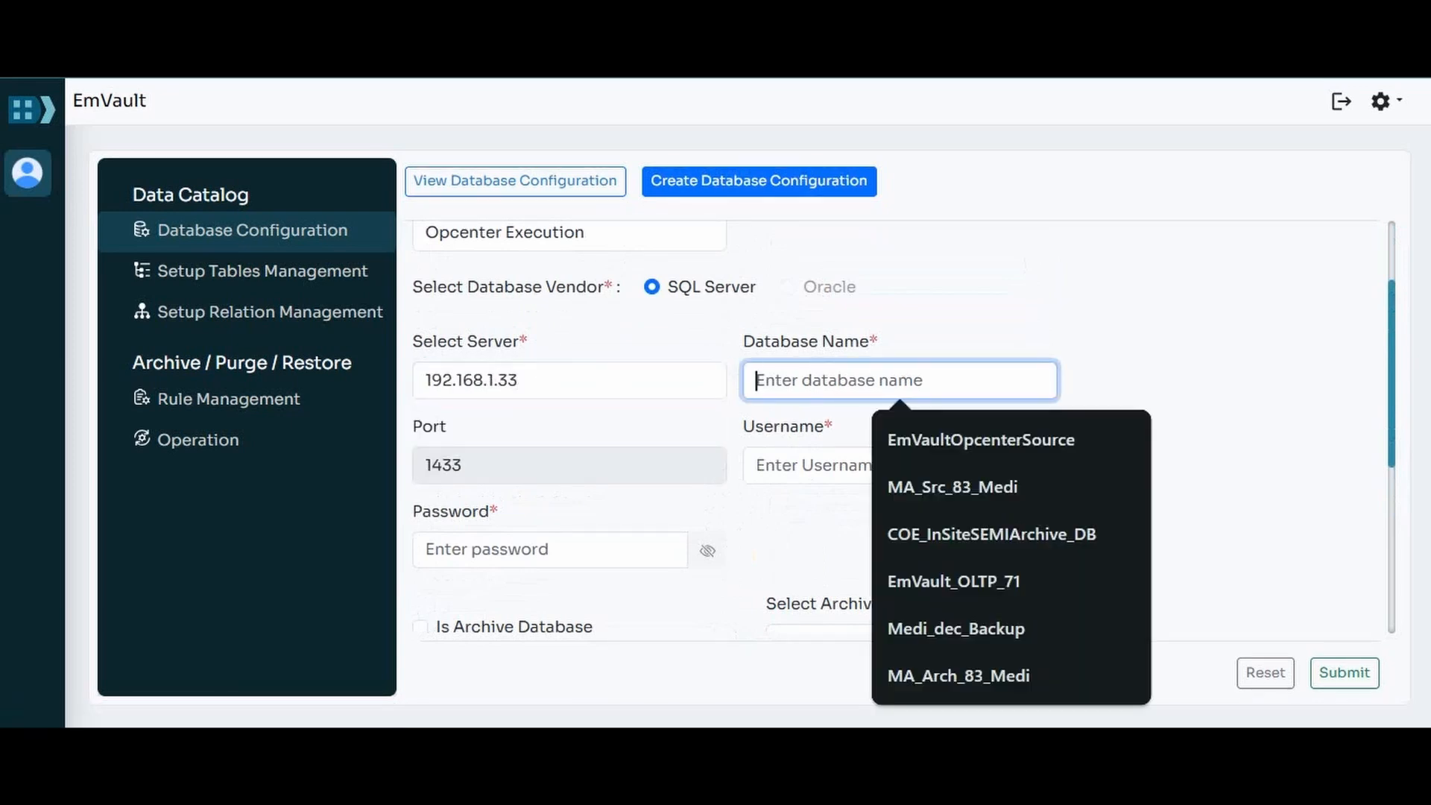
pyautogui.write('MA')
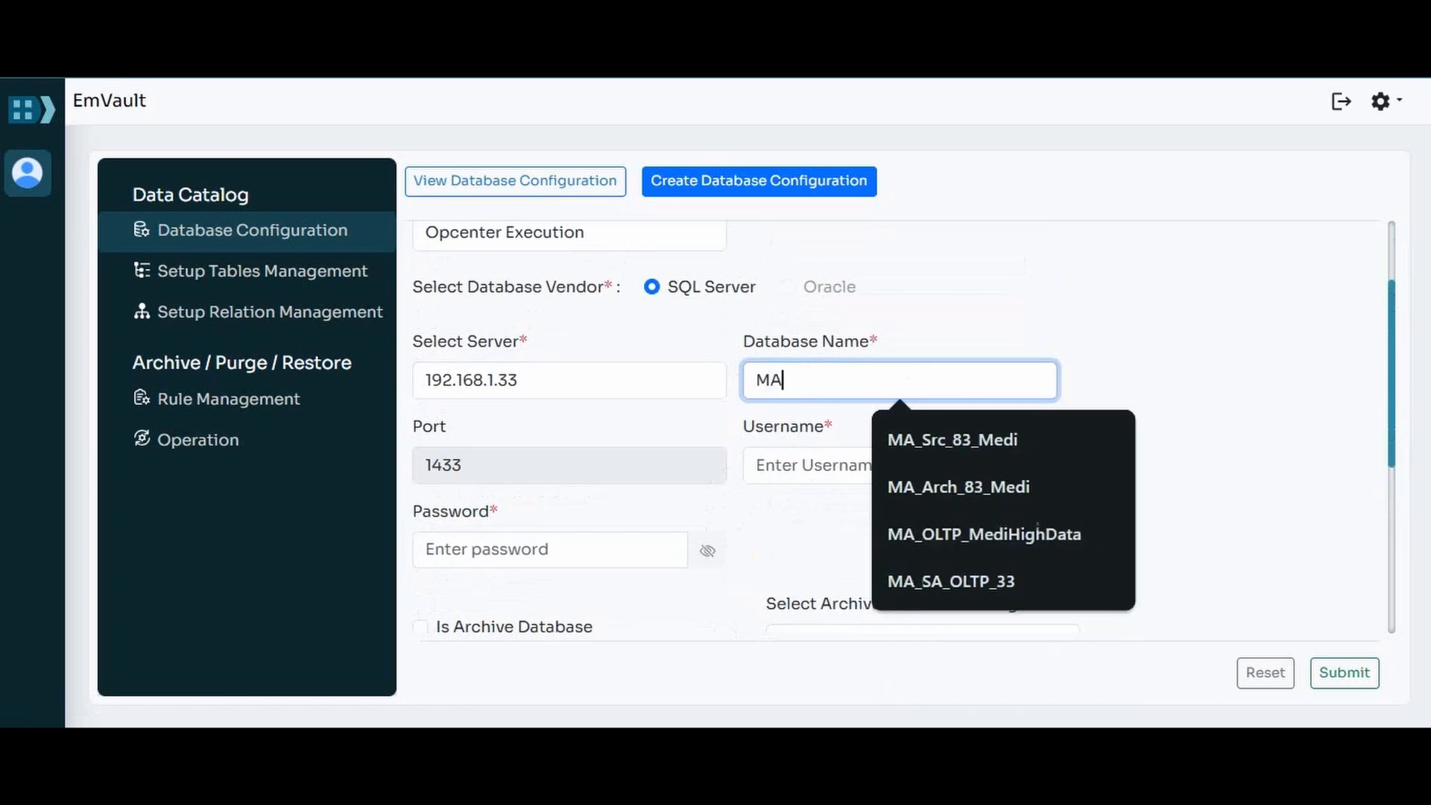
pyautogui.write('_SA_')
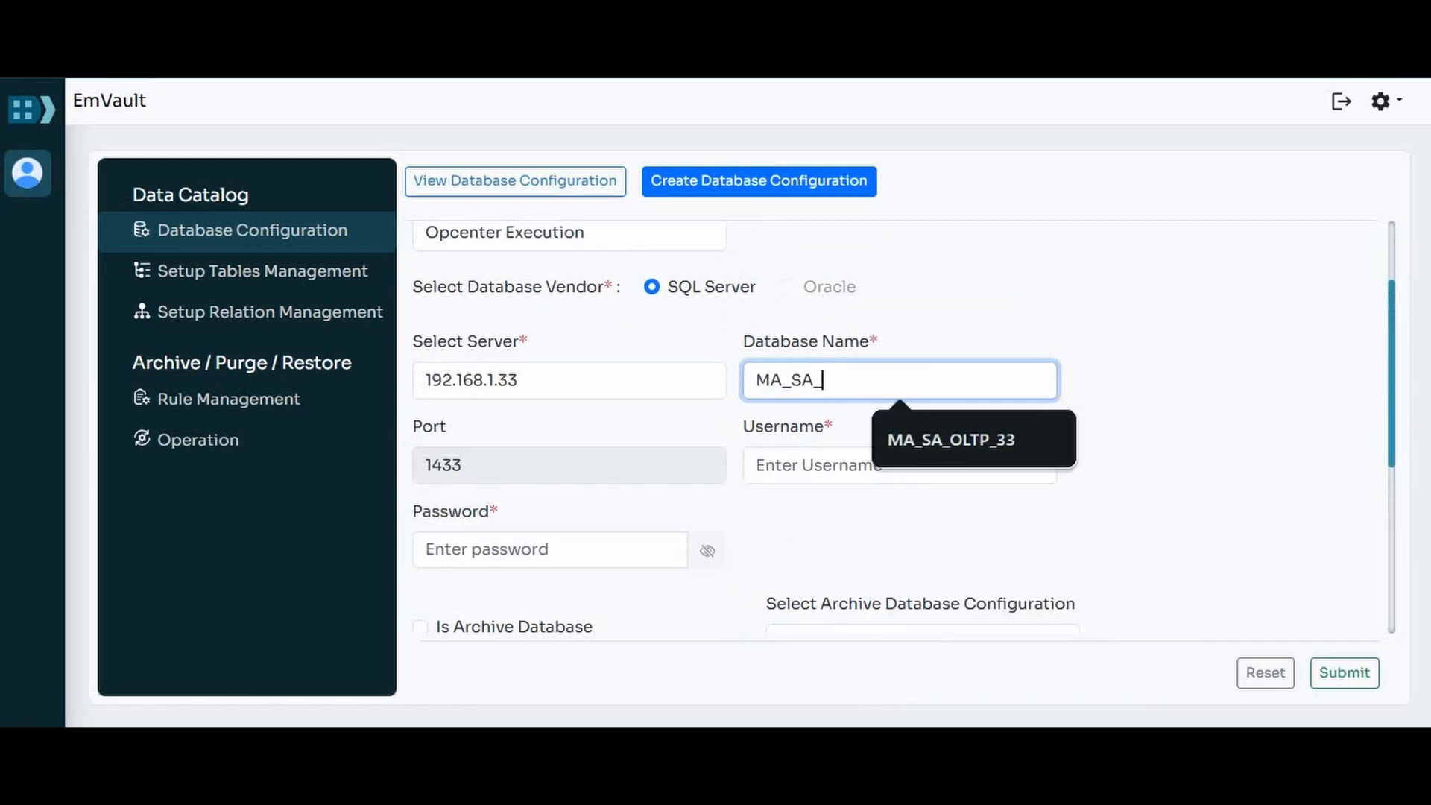
pyautogui.write('ARCH_33')
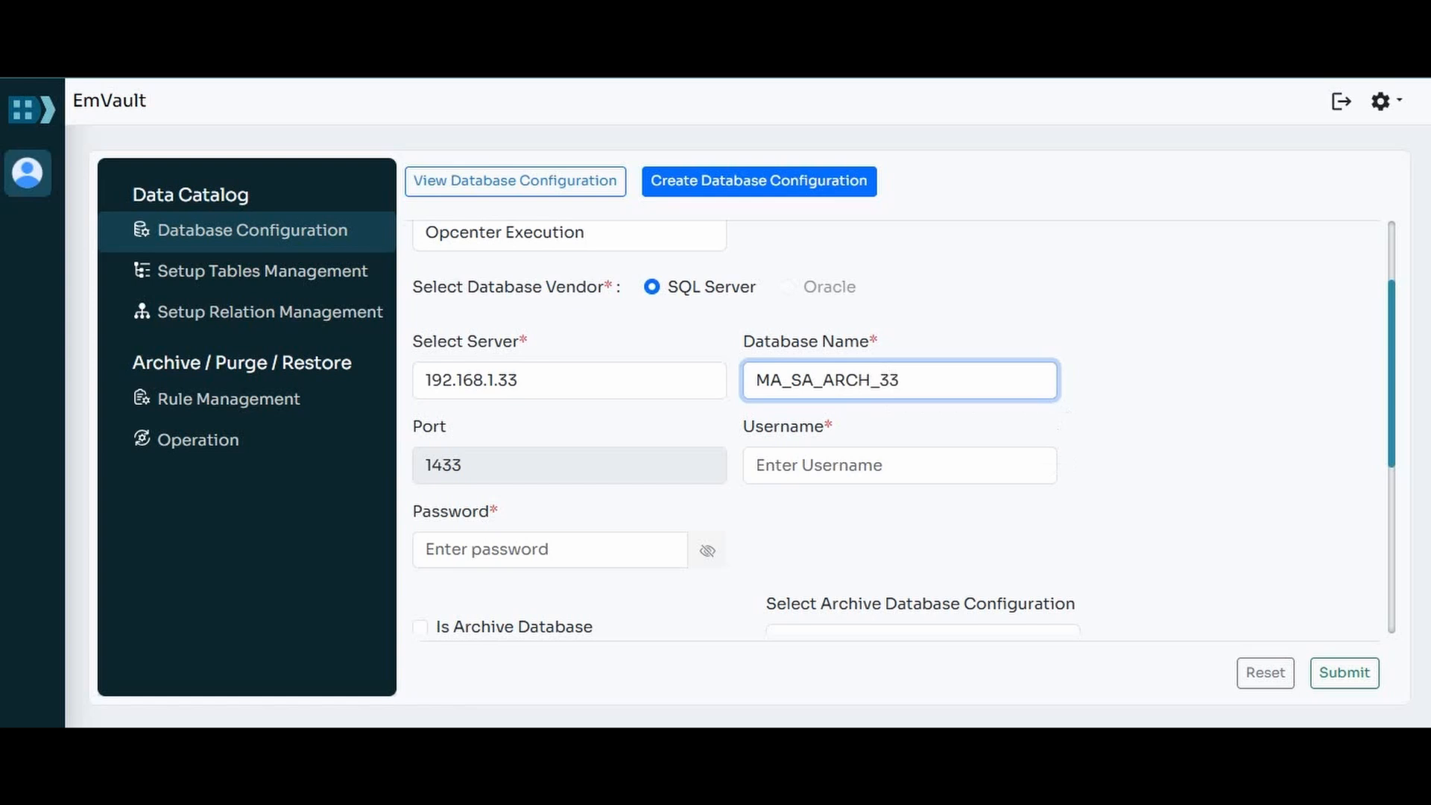
# Step: Enter the username SA and the database password for the archive configuration
pyautogui.click(899, 466)
pyautogui.write('SA')
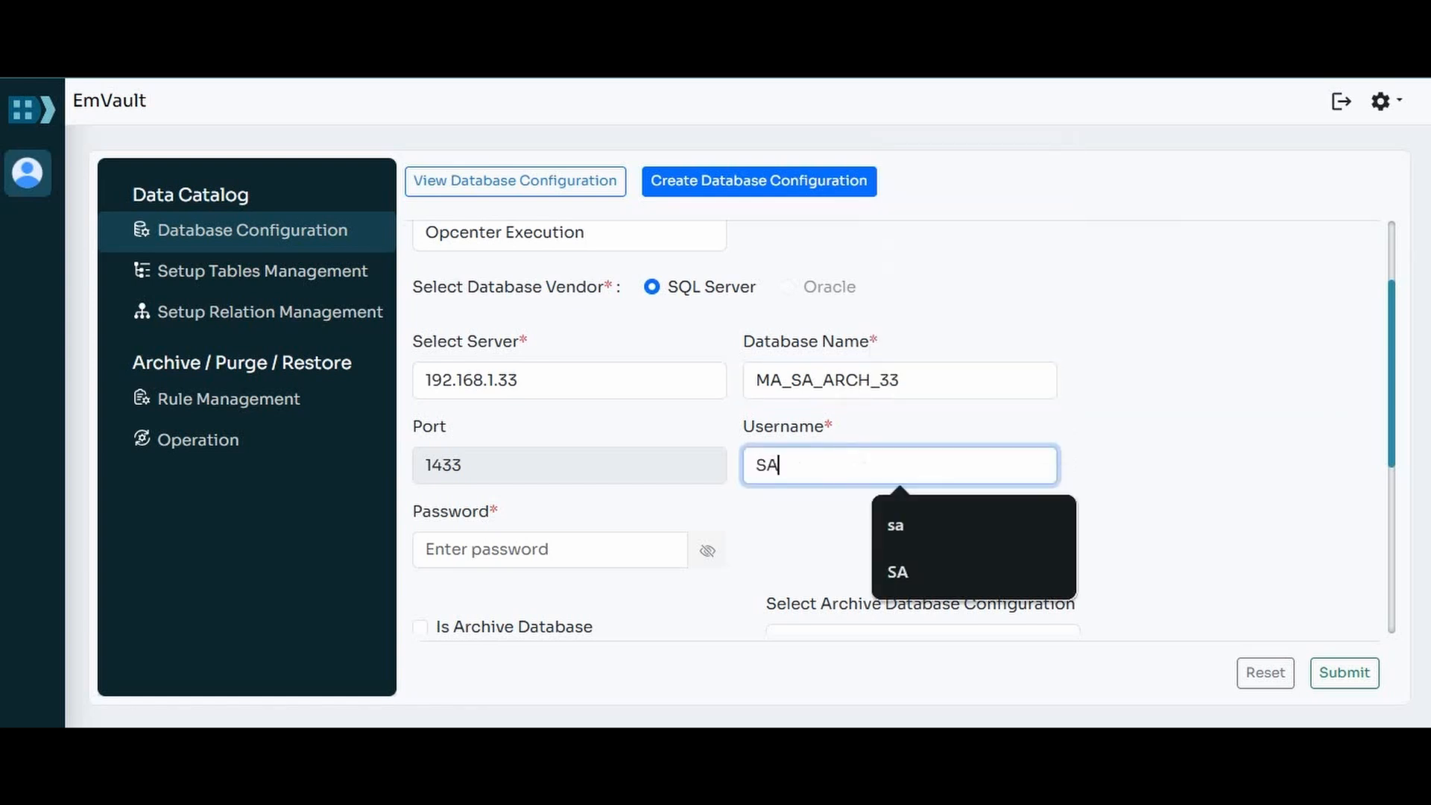
pyautogui.click(550, 550)
pyautogui.write('*******')
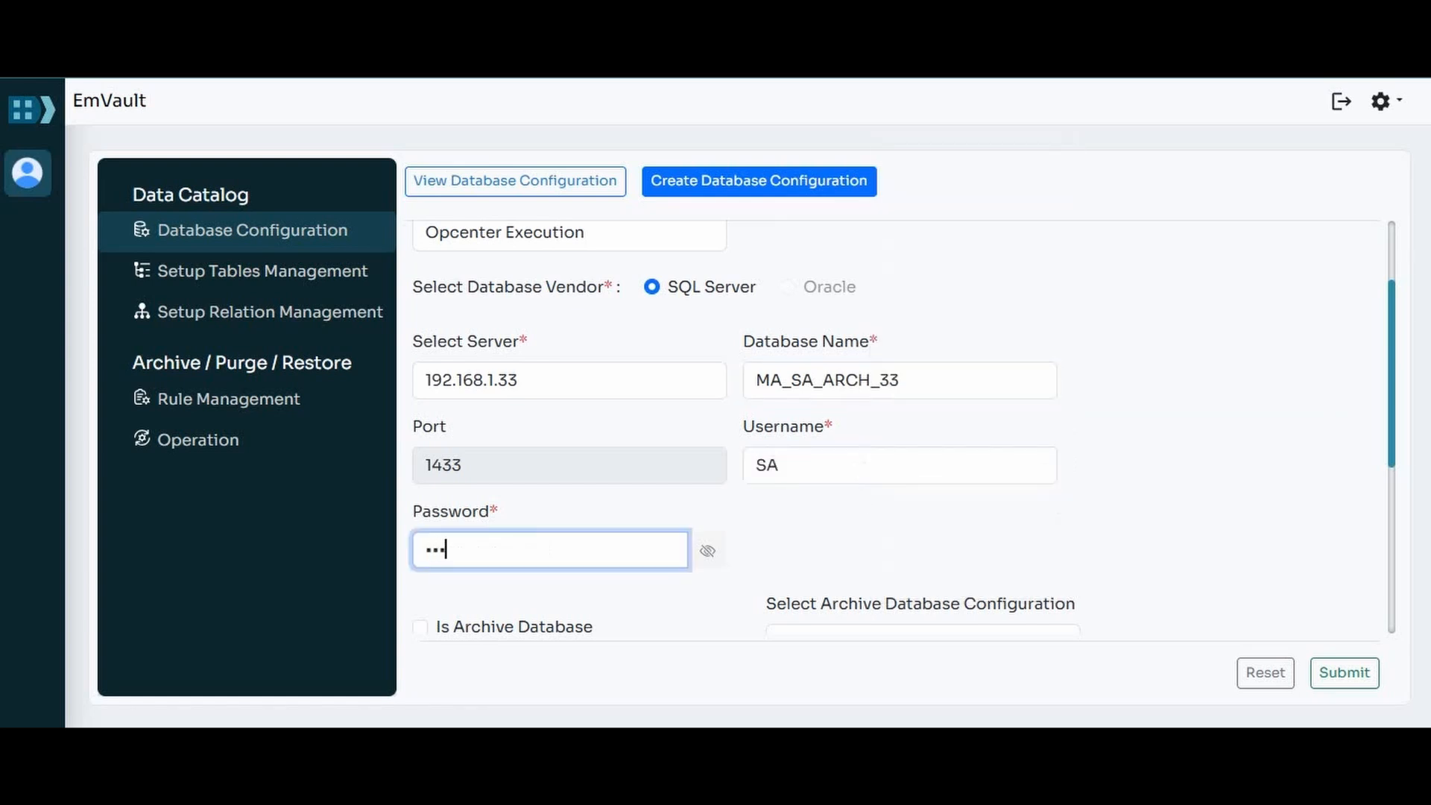
# Step: Mark the configuration as an archive database, submit it and dismiss the notification
pyautogui.scroll(-2, 894, 429)
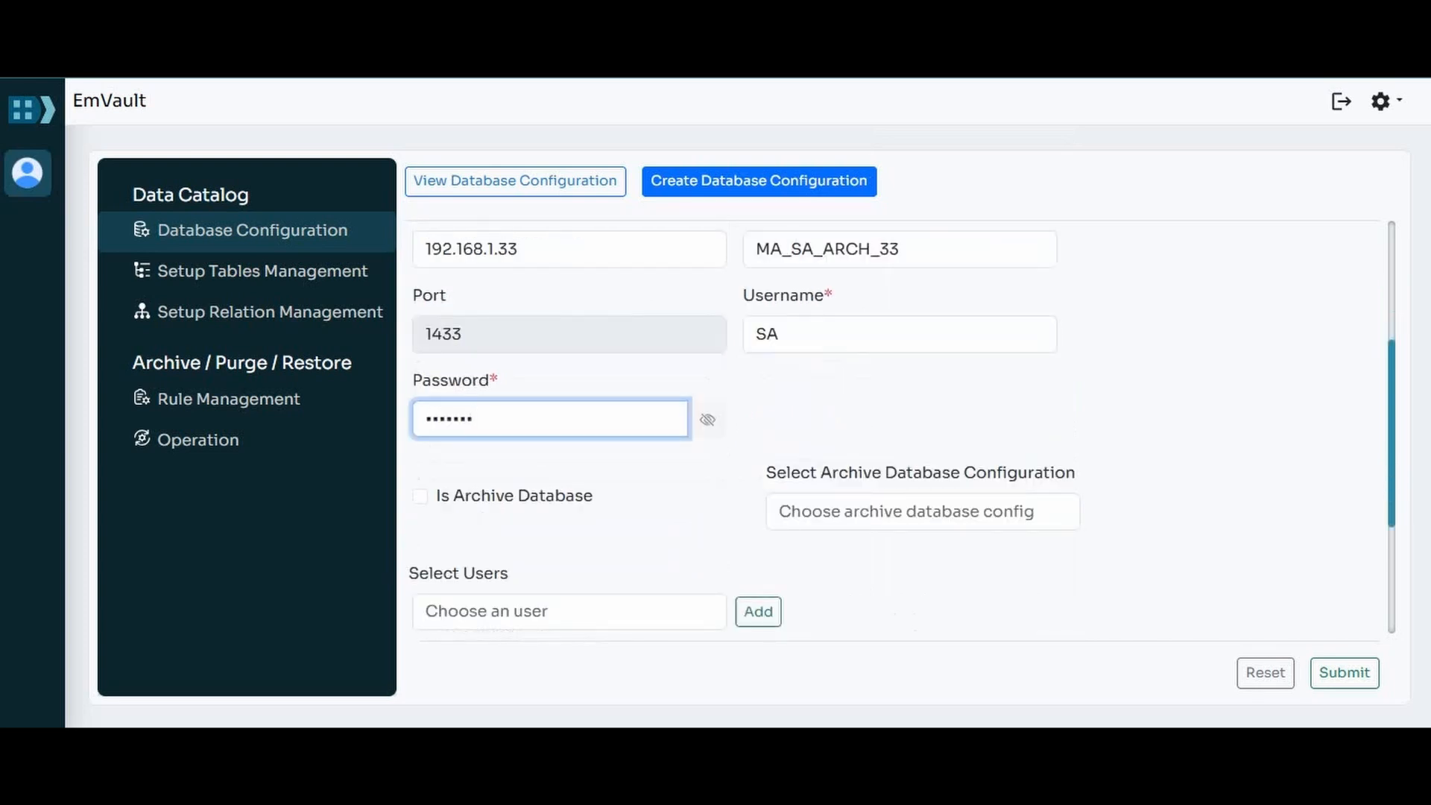
pyautogui.click(421, 497)
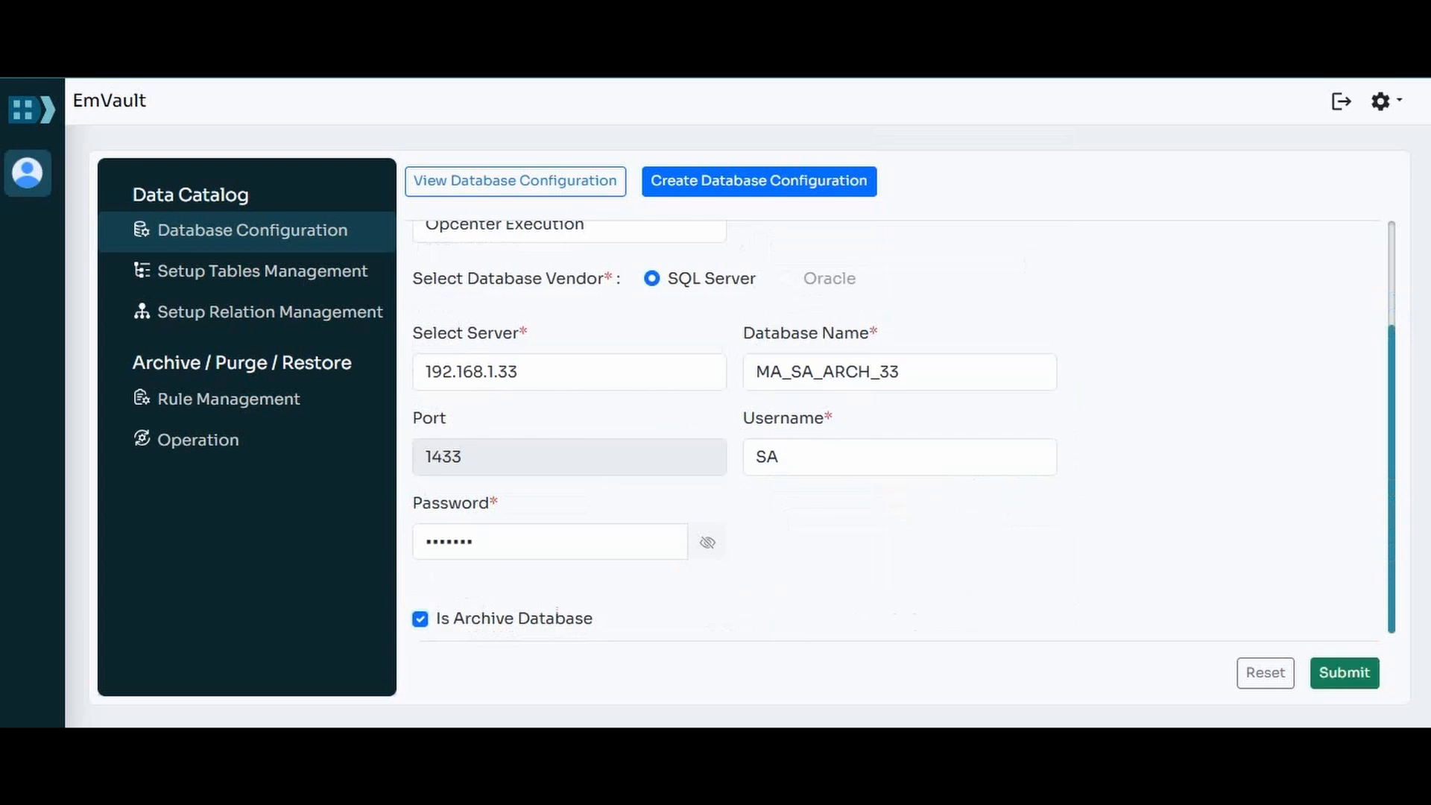
pyautogui.click(1345, 672)
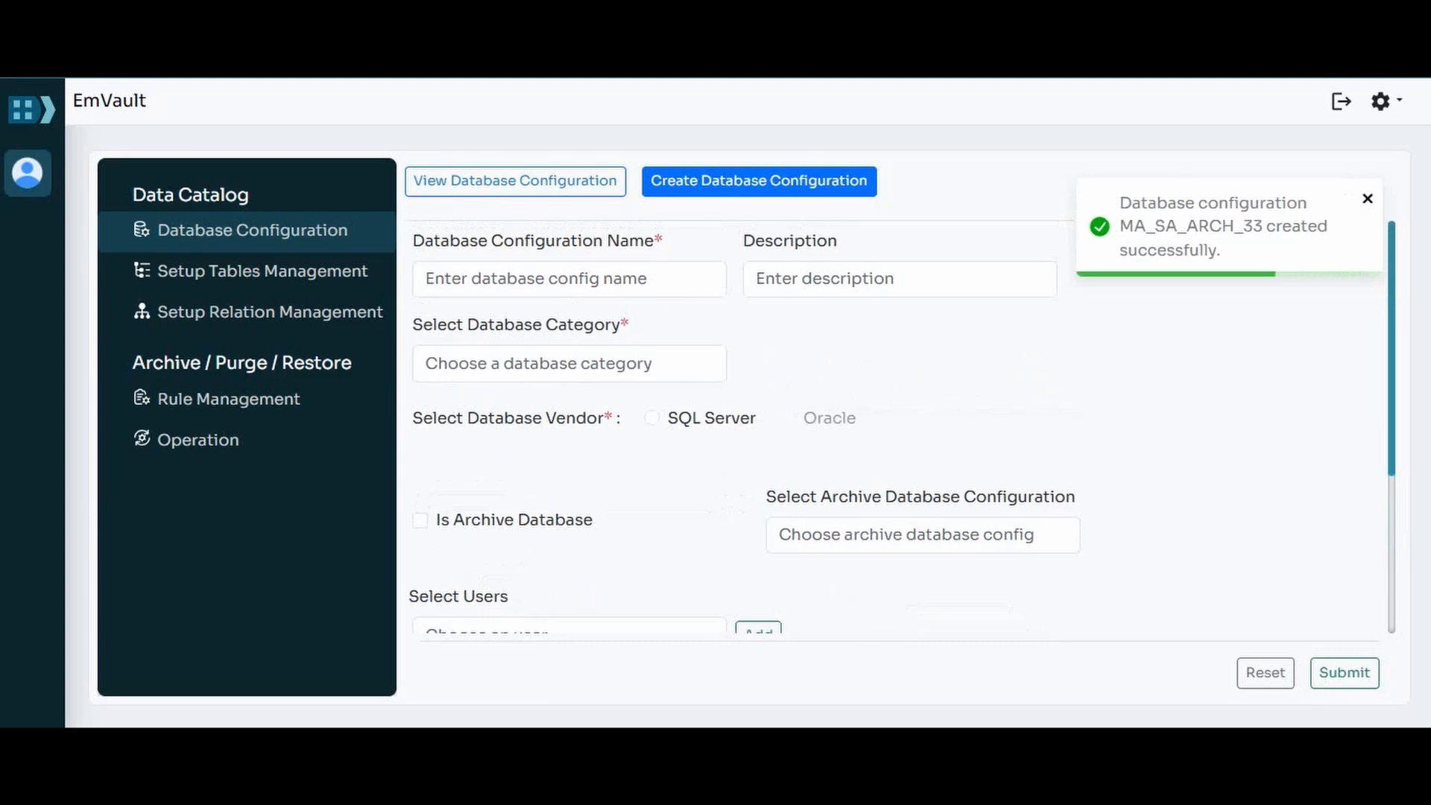
pyautogui.click(1368, 199)
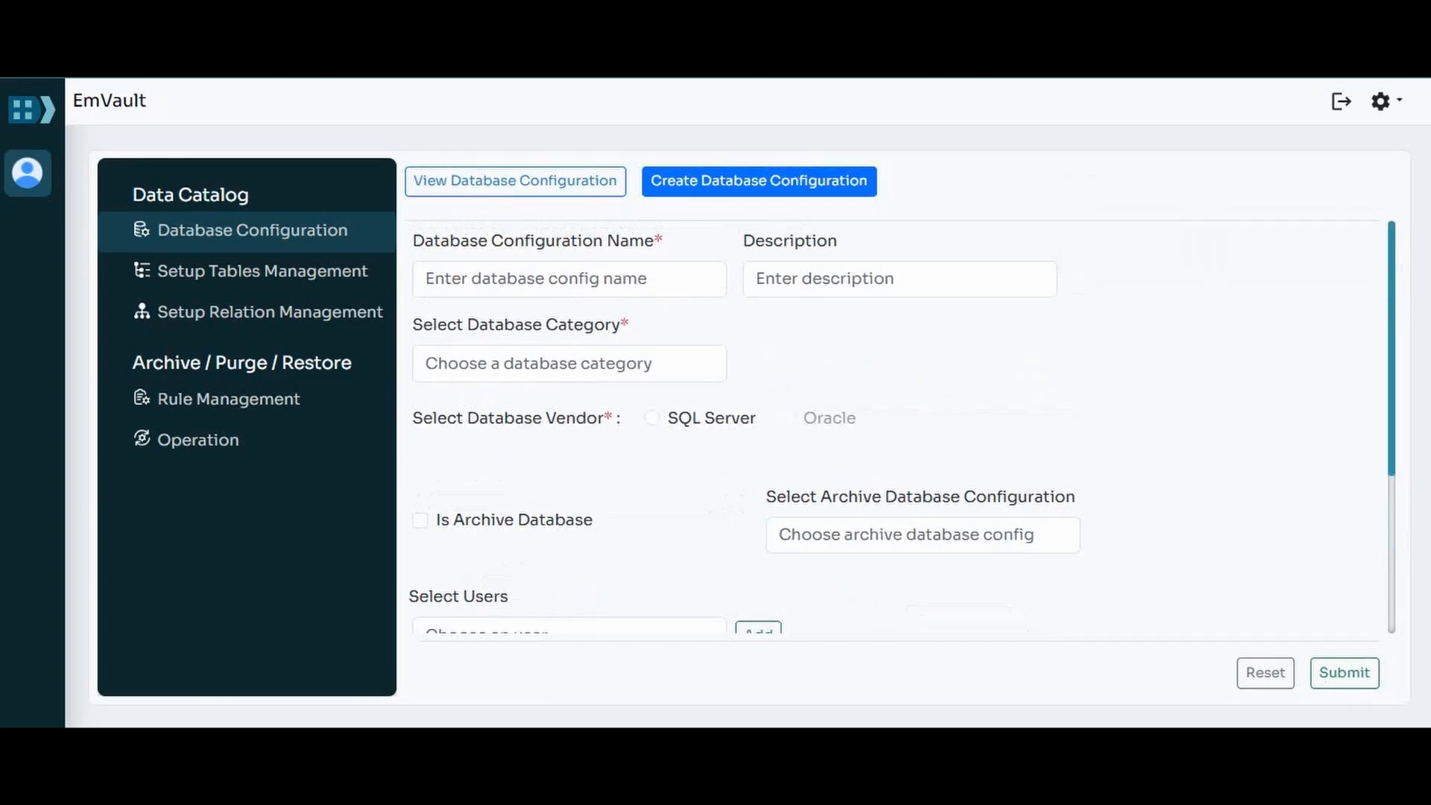
# Step: Name a second database configuration MA_SA_OLTP_33
pyautogui.click(569, 279)
pyautogui.write('MA_')
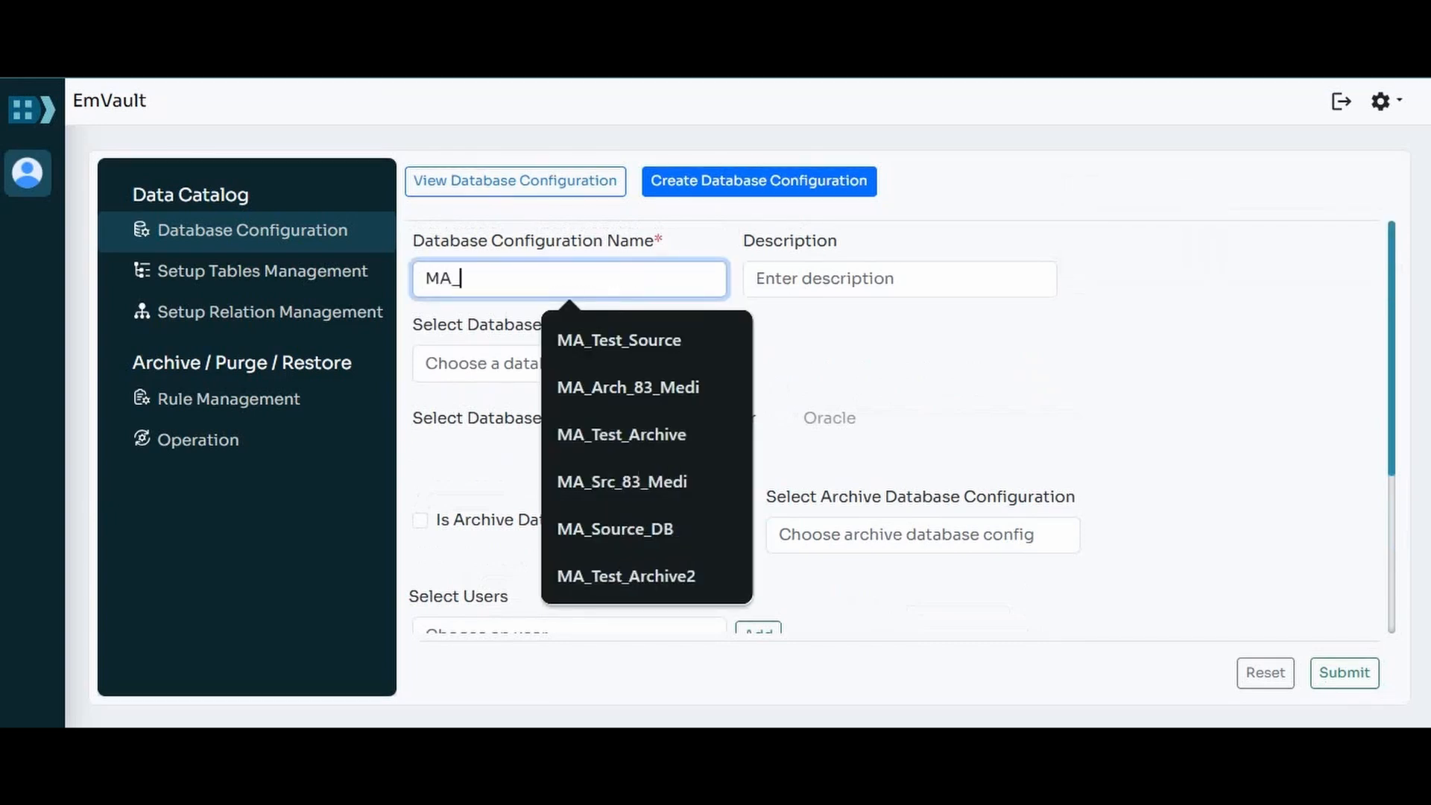
pyautogui.write('SA')
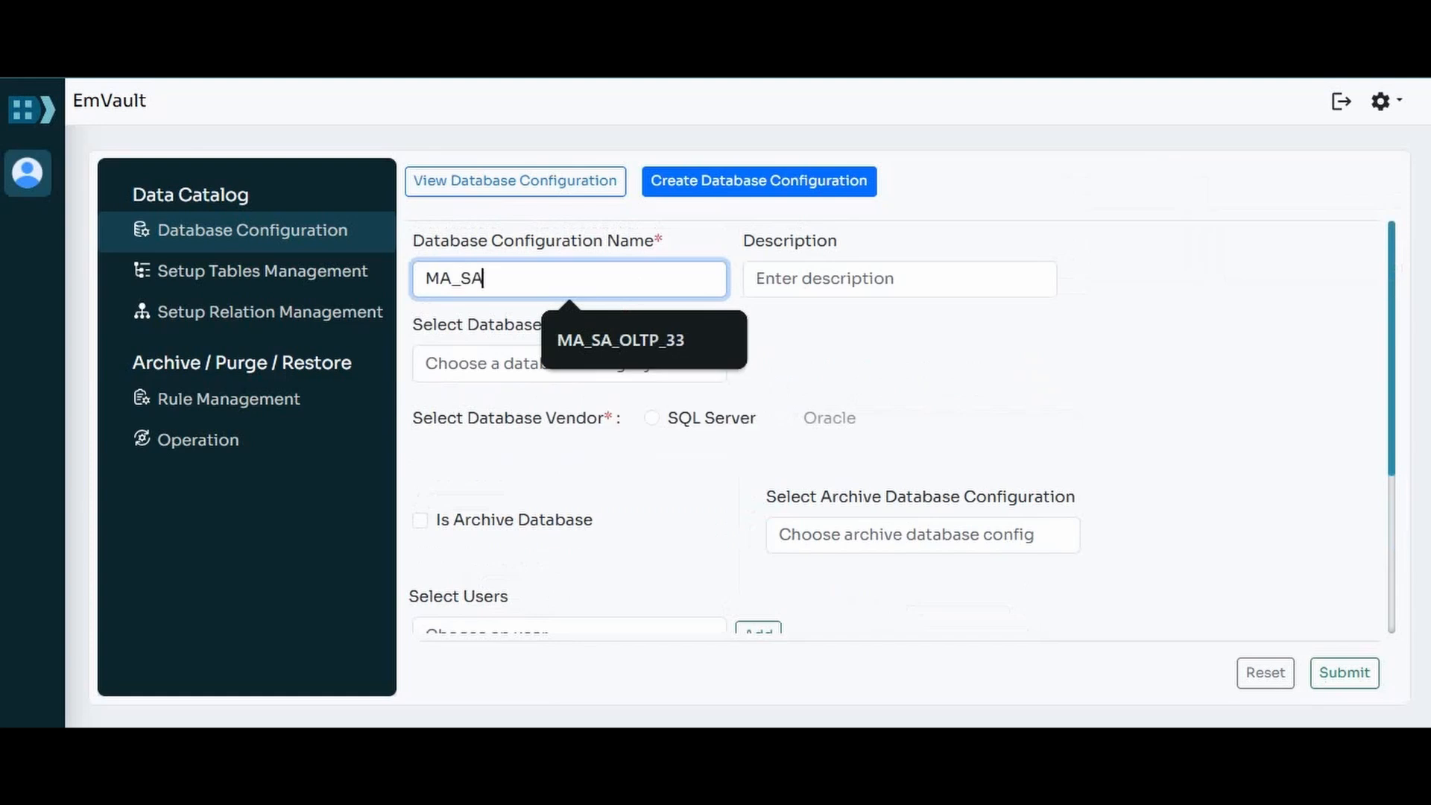
pyautogui.write('_OL')
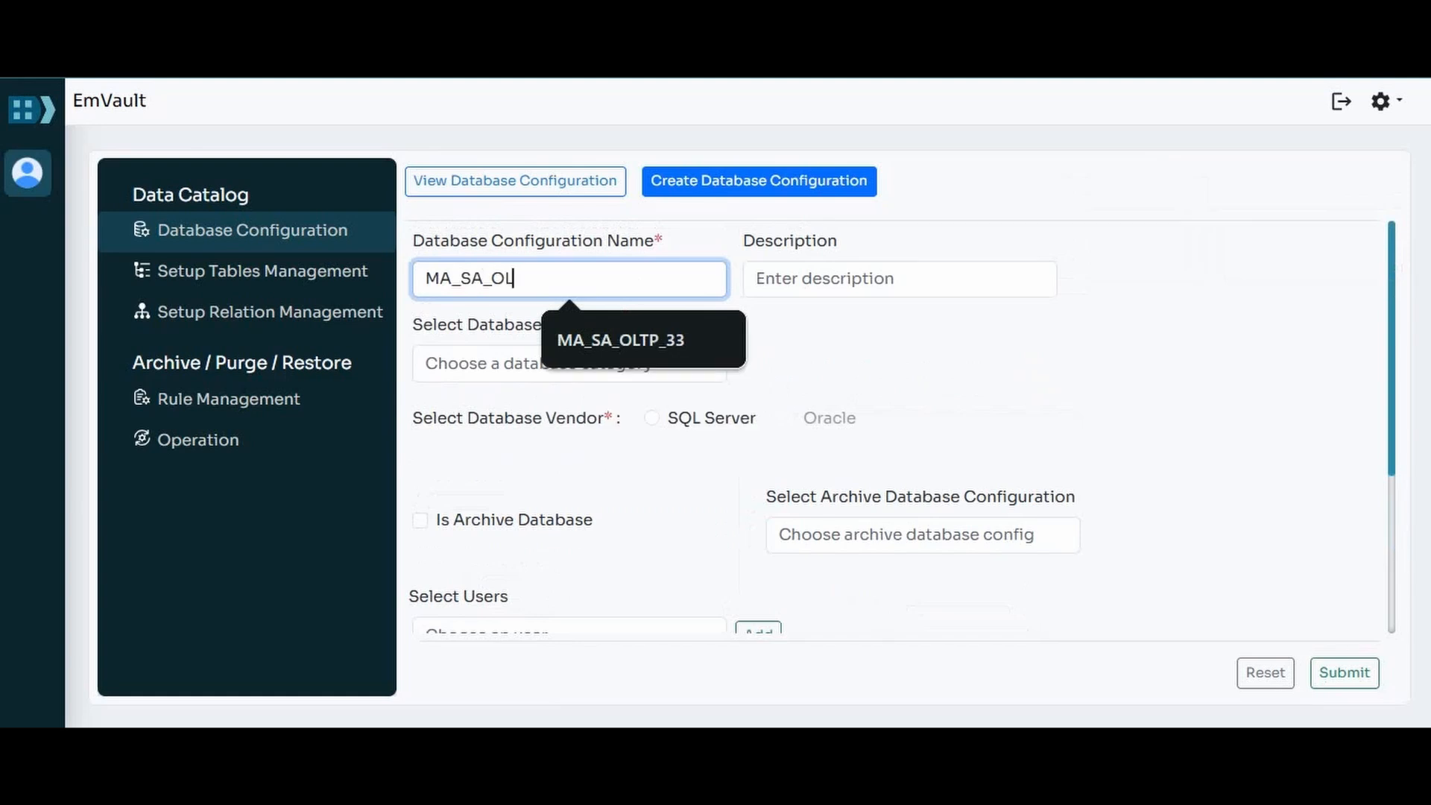
pyautogui.write('TP_33')
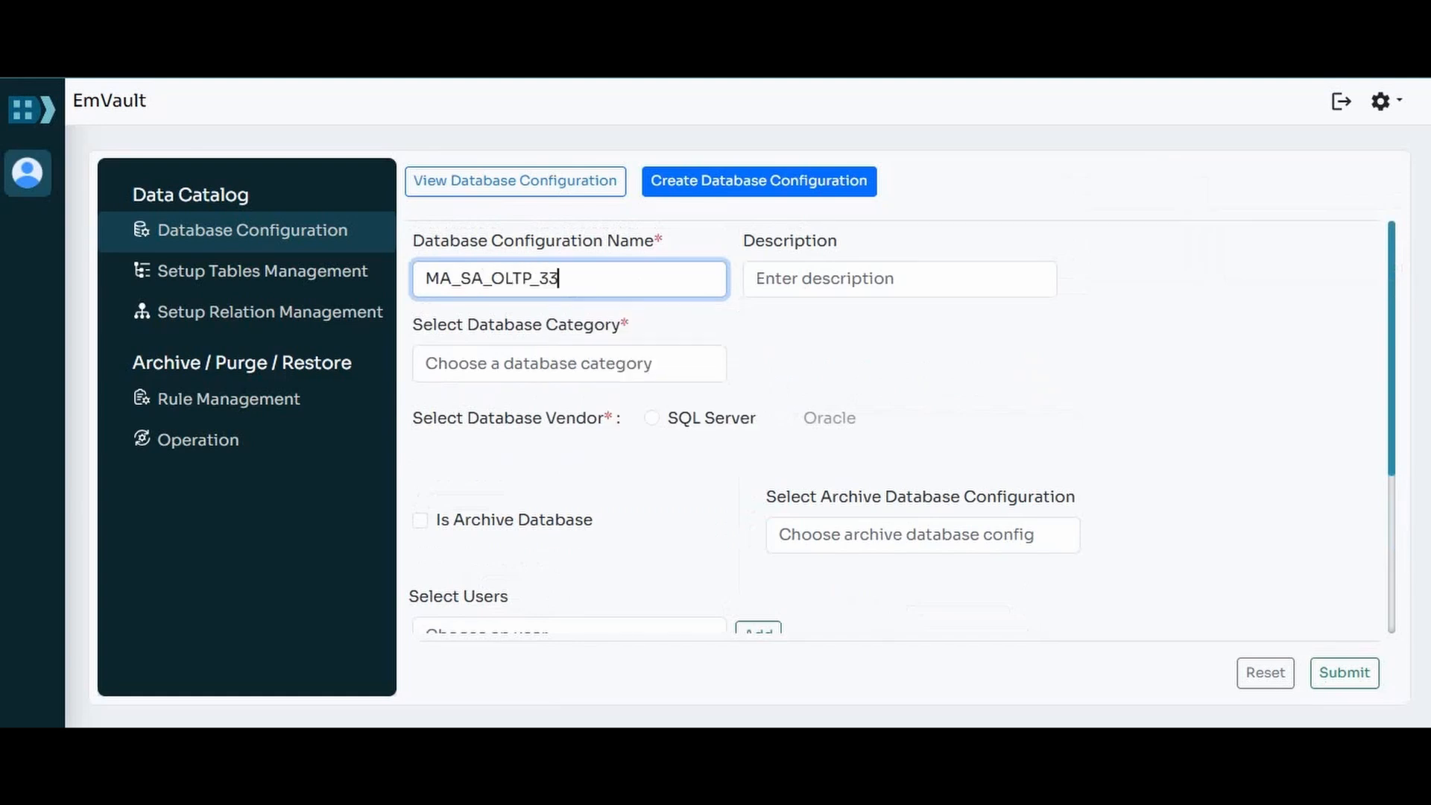
# Step: Describe the MA_SA_OLTP_33 configuration as "Source database configuration"
pyautogui.click(900, 278)
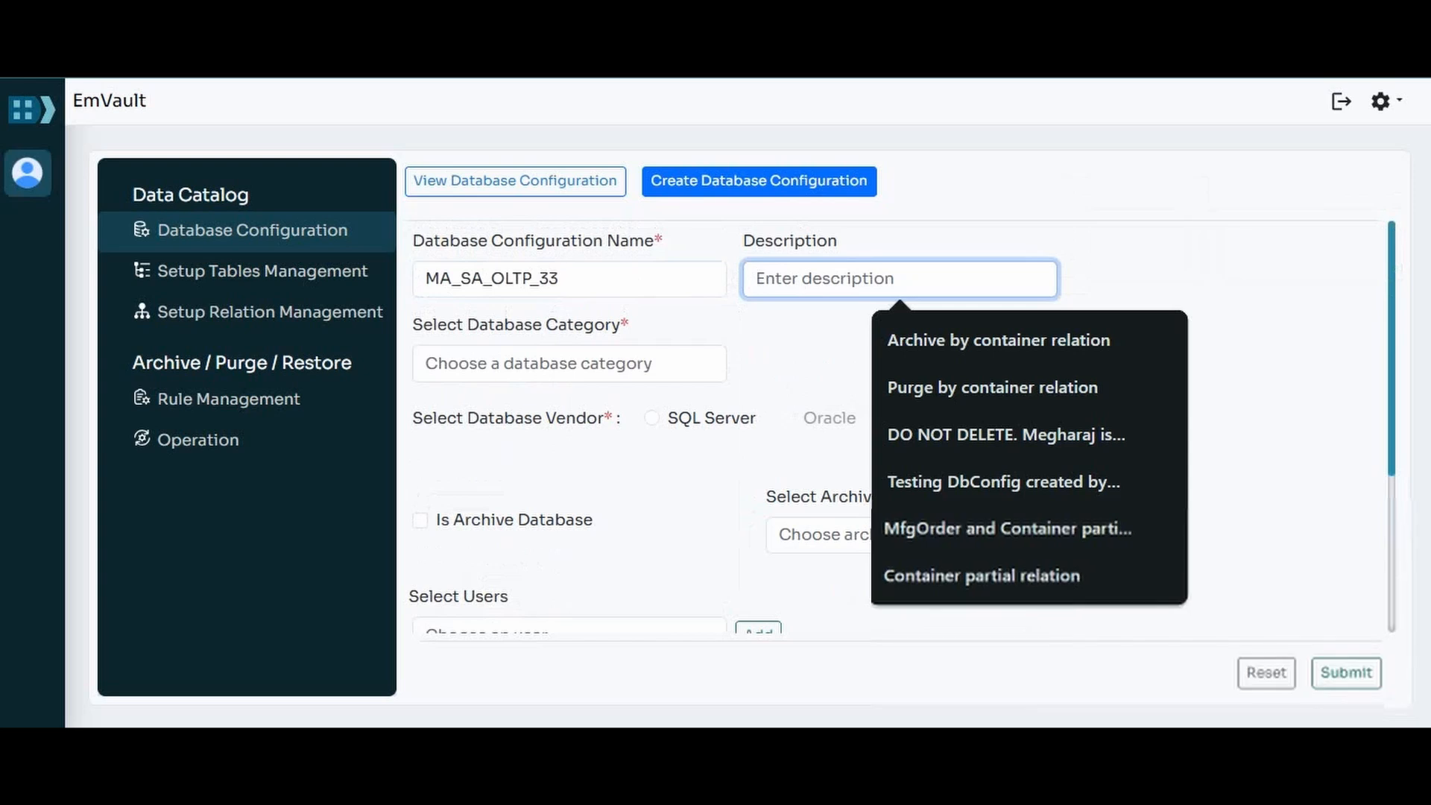
pyautogui.write('Sourc')
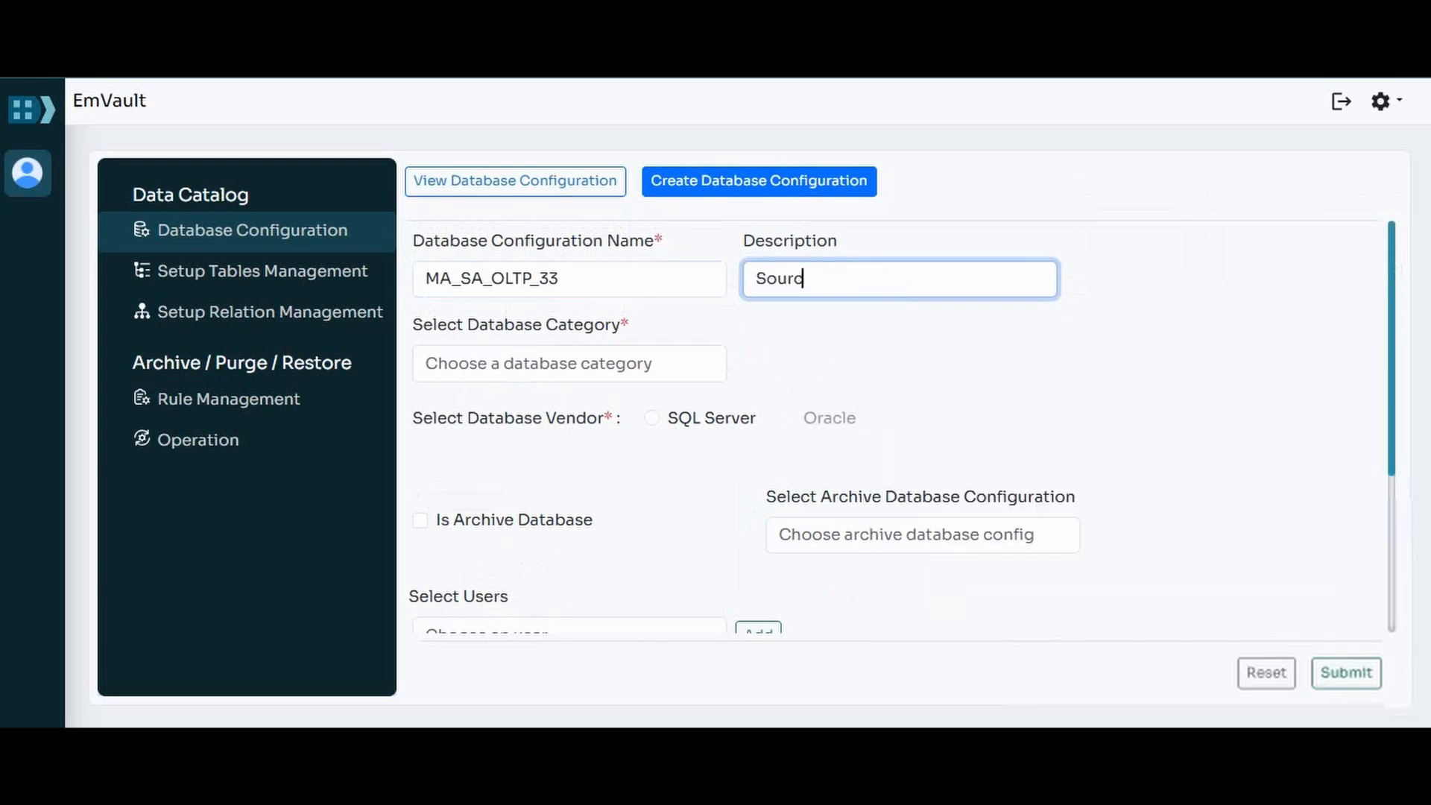
pyautogui.write('e database conf')
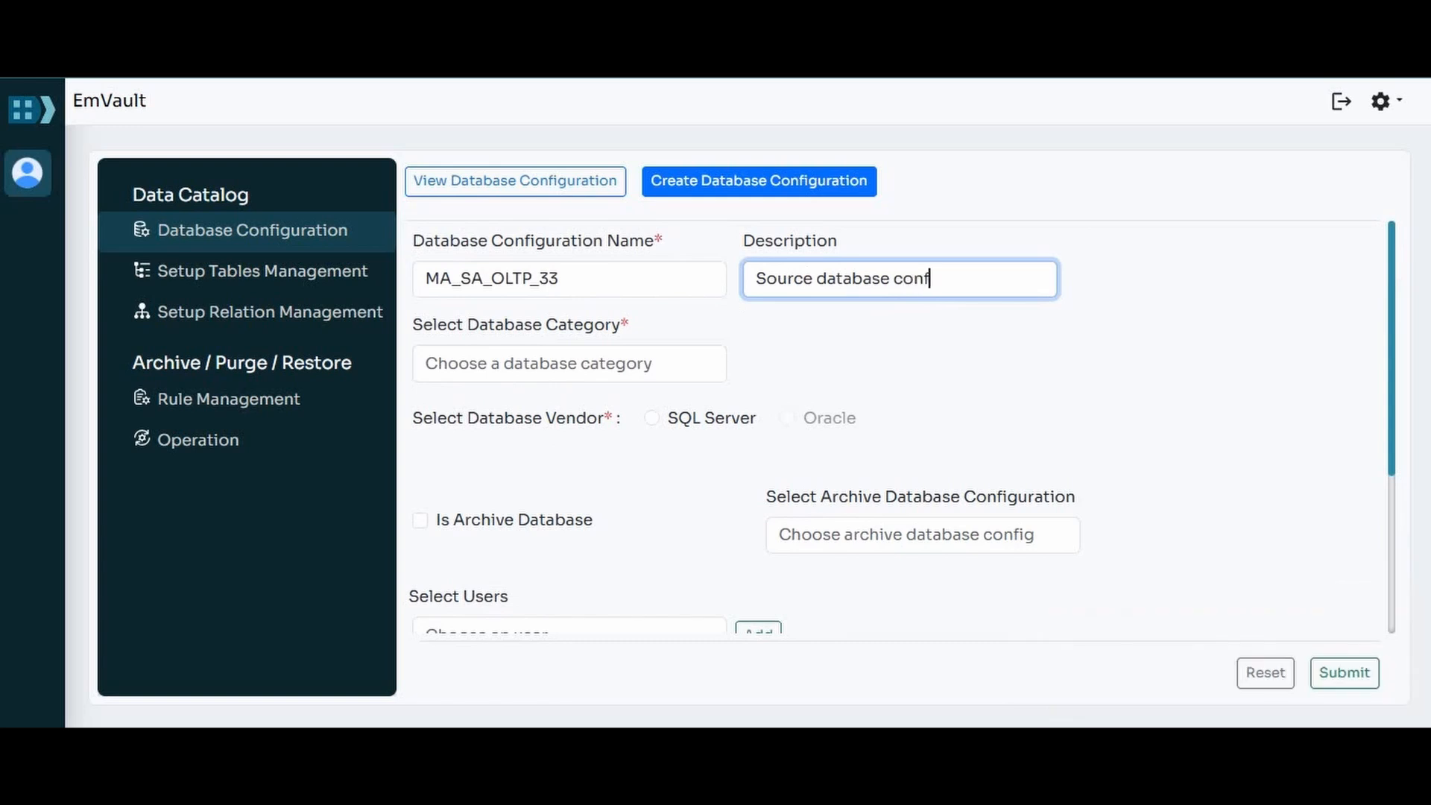
pyautogui.write('iguration')
# Step: Set the source configuration's database category to Opcenter Execution and its vendor to SQL Server
pyautogui.click(568, 364)
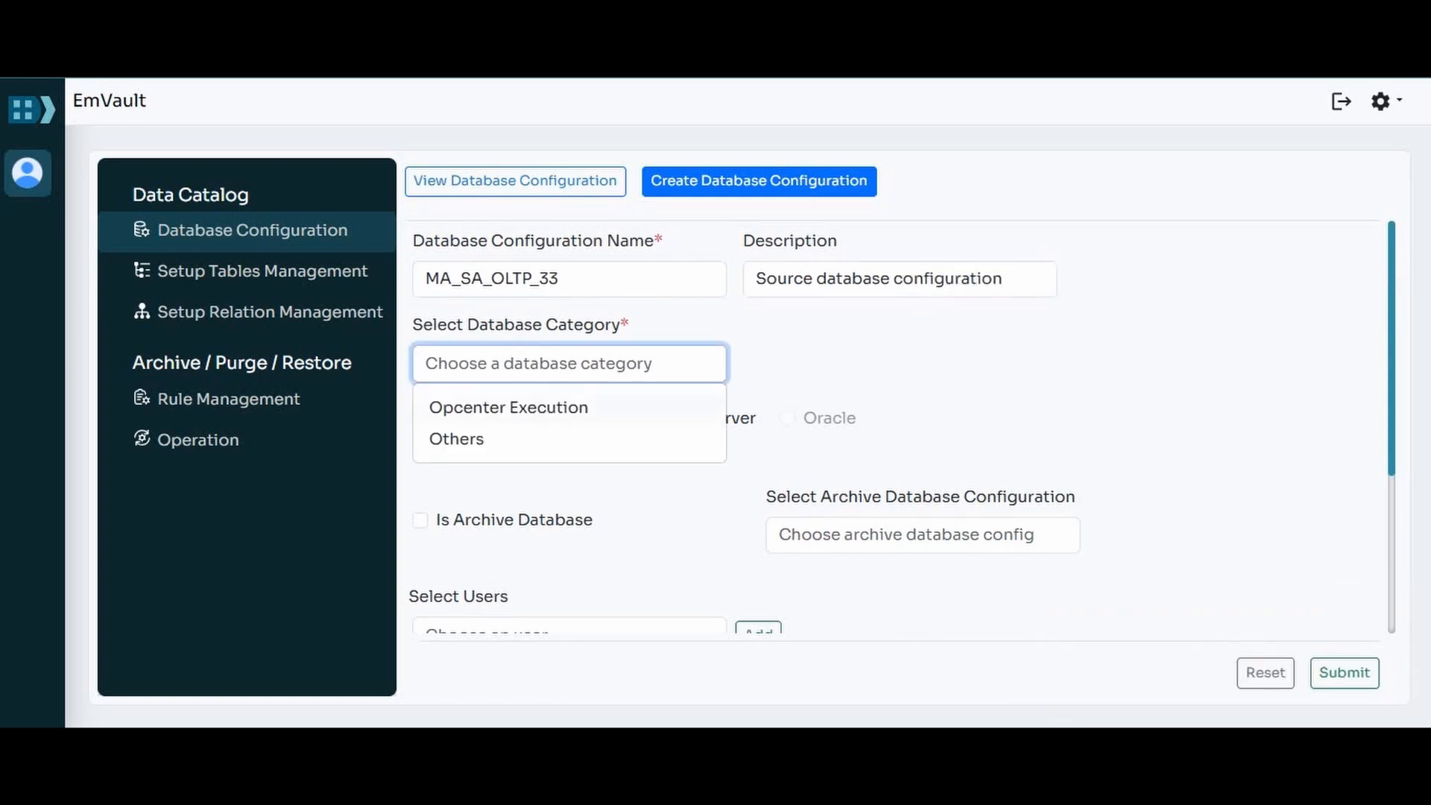
pyautogui.click(509, 407)
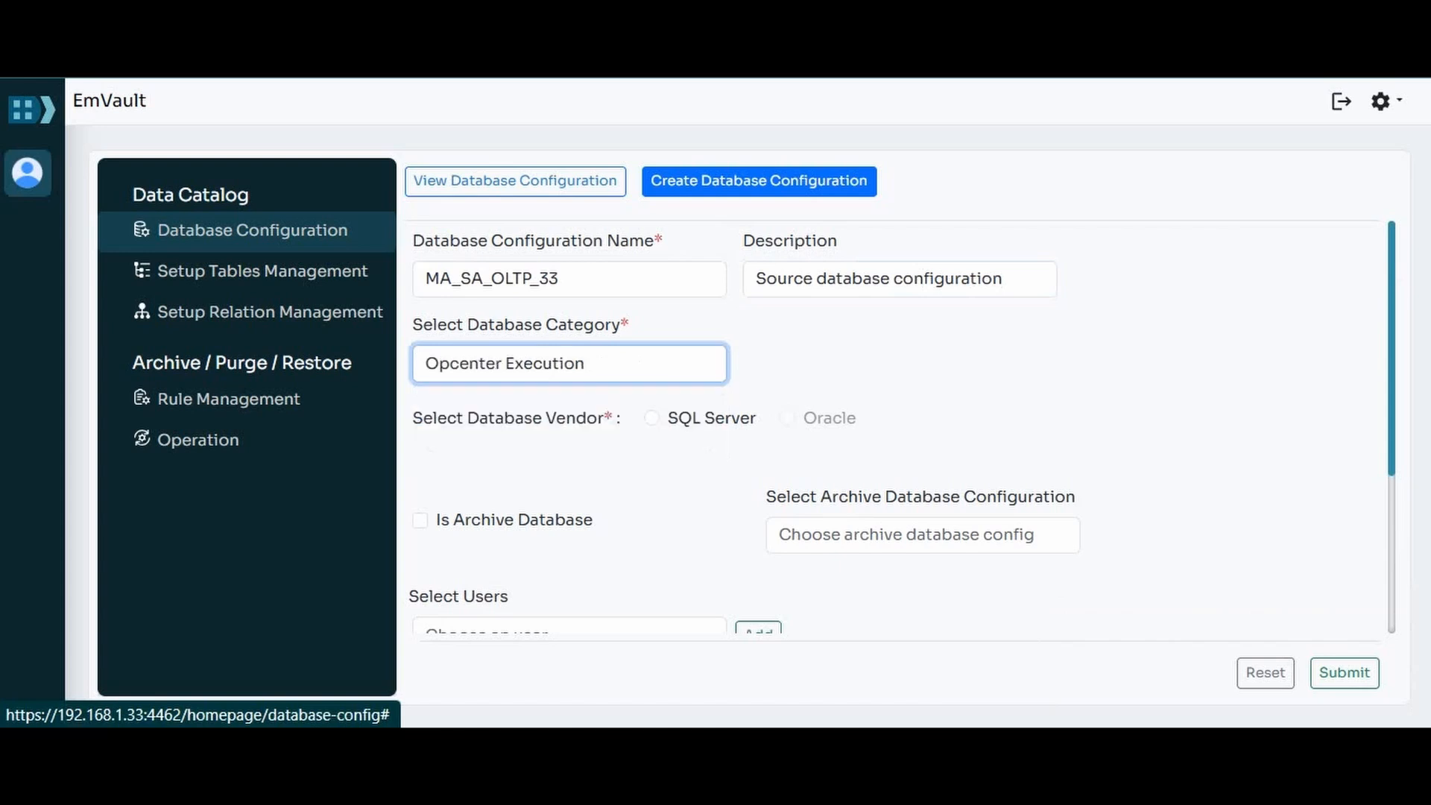
pyautogui.click(652, 418)
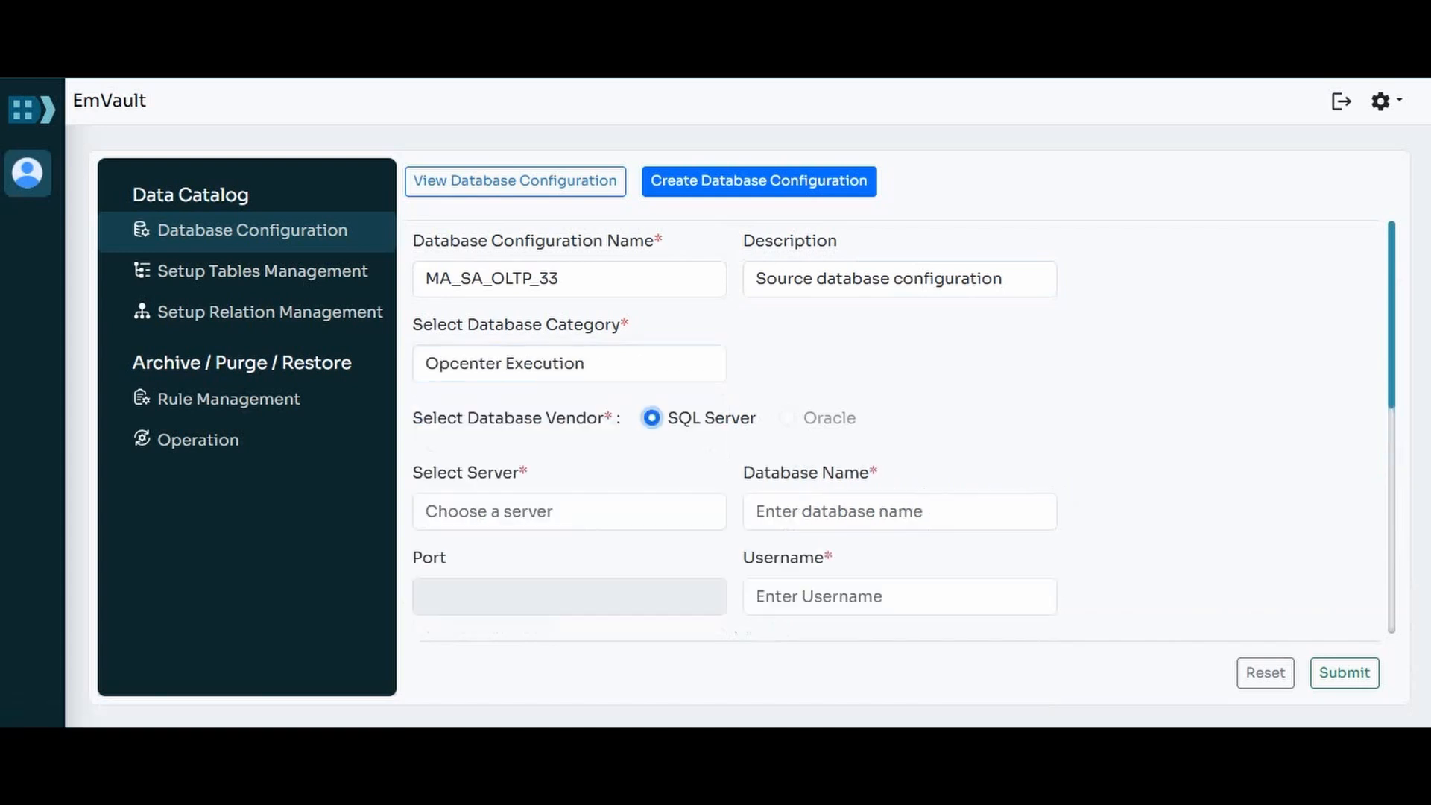
# Step: Set the source configuration's server to 192.168.1.33 and its database name to MA_SA_OLTP_33
pyautogui.click(522, 512)
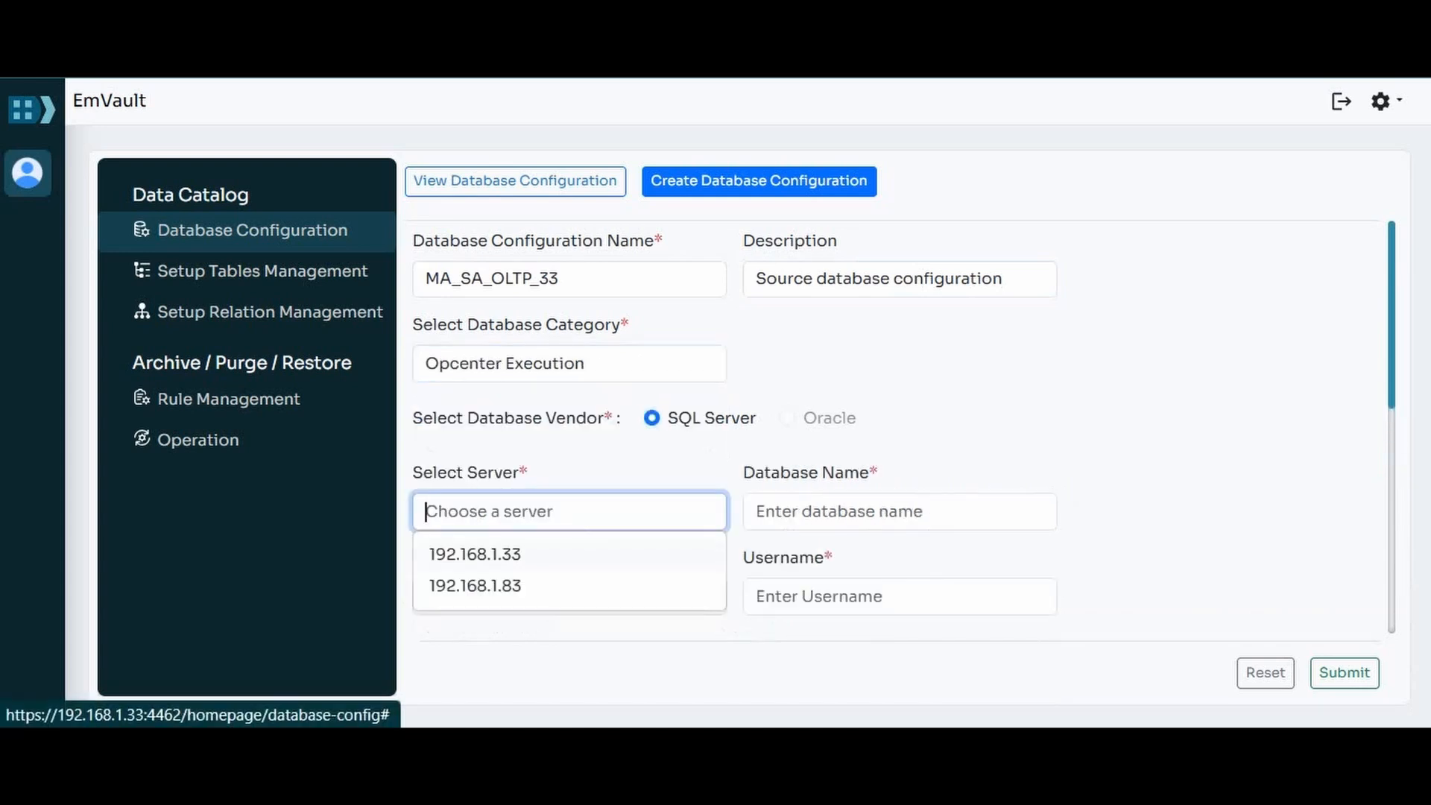
pyautogui.click(473, 552)
pyautogui.click(900, 511)
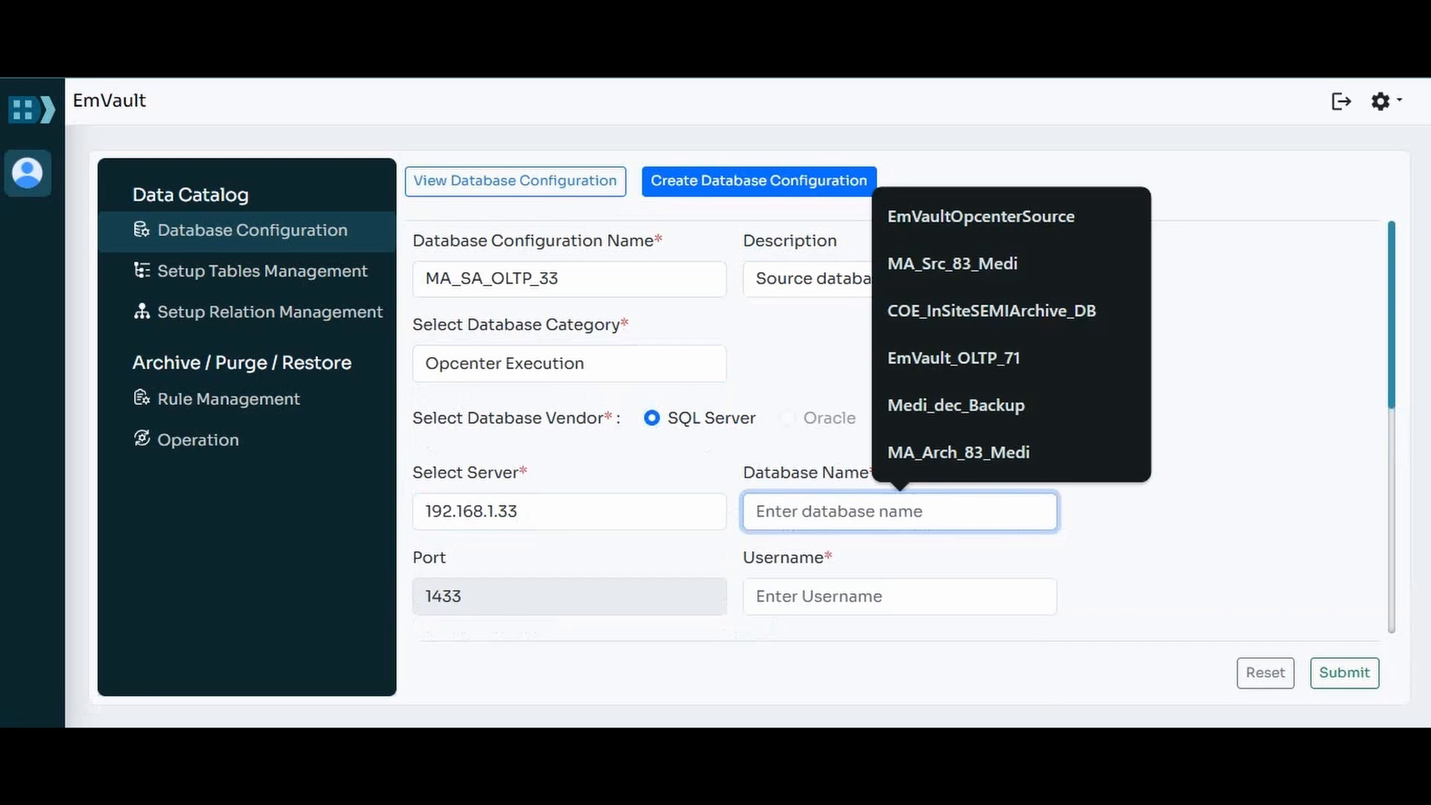
pyautogui.write('MA_S')
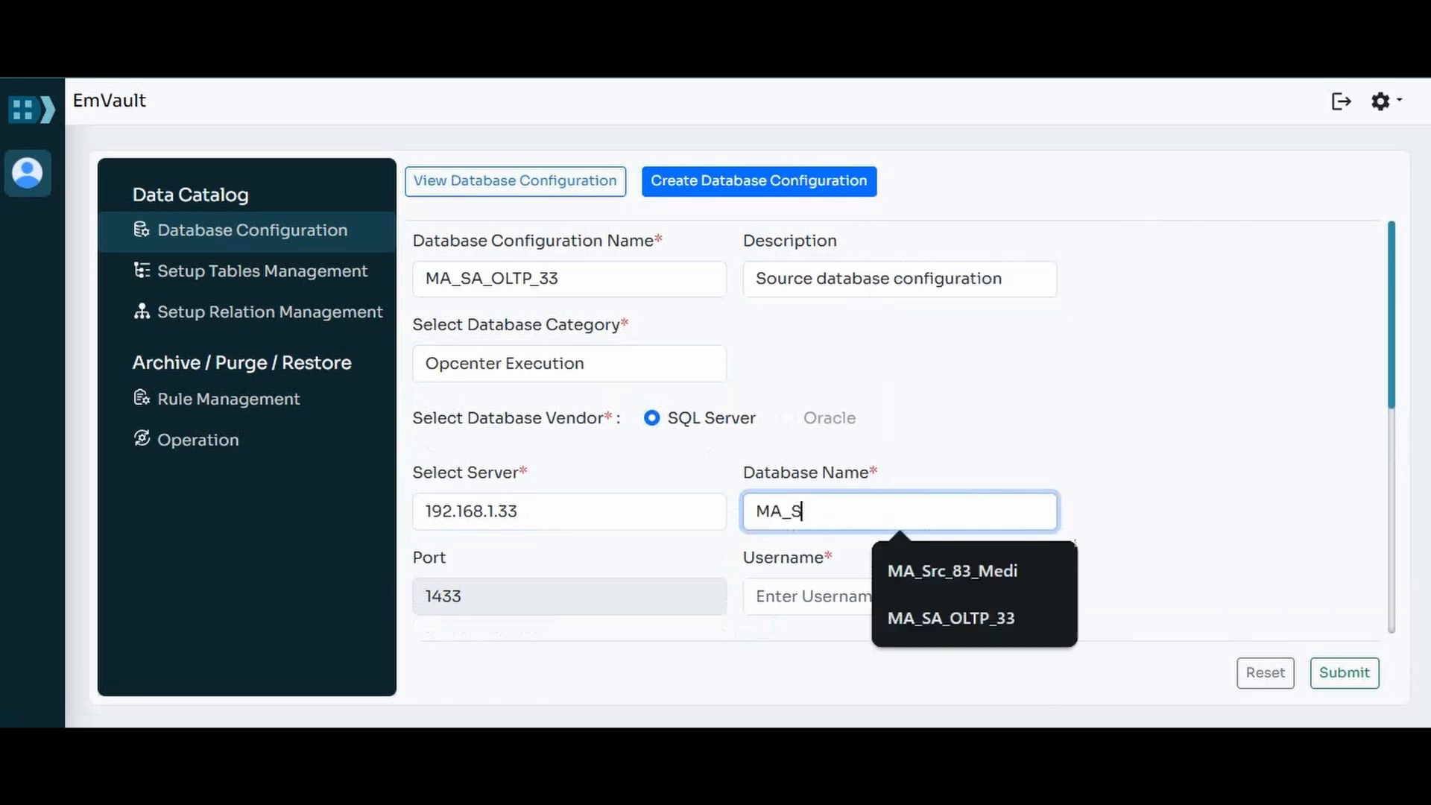
pyautogui.write('A_OL')
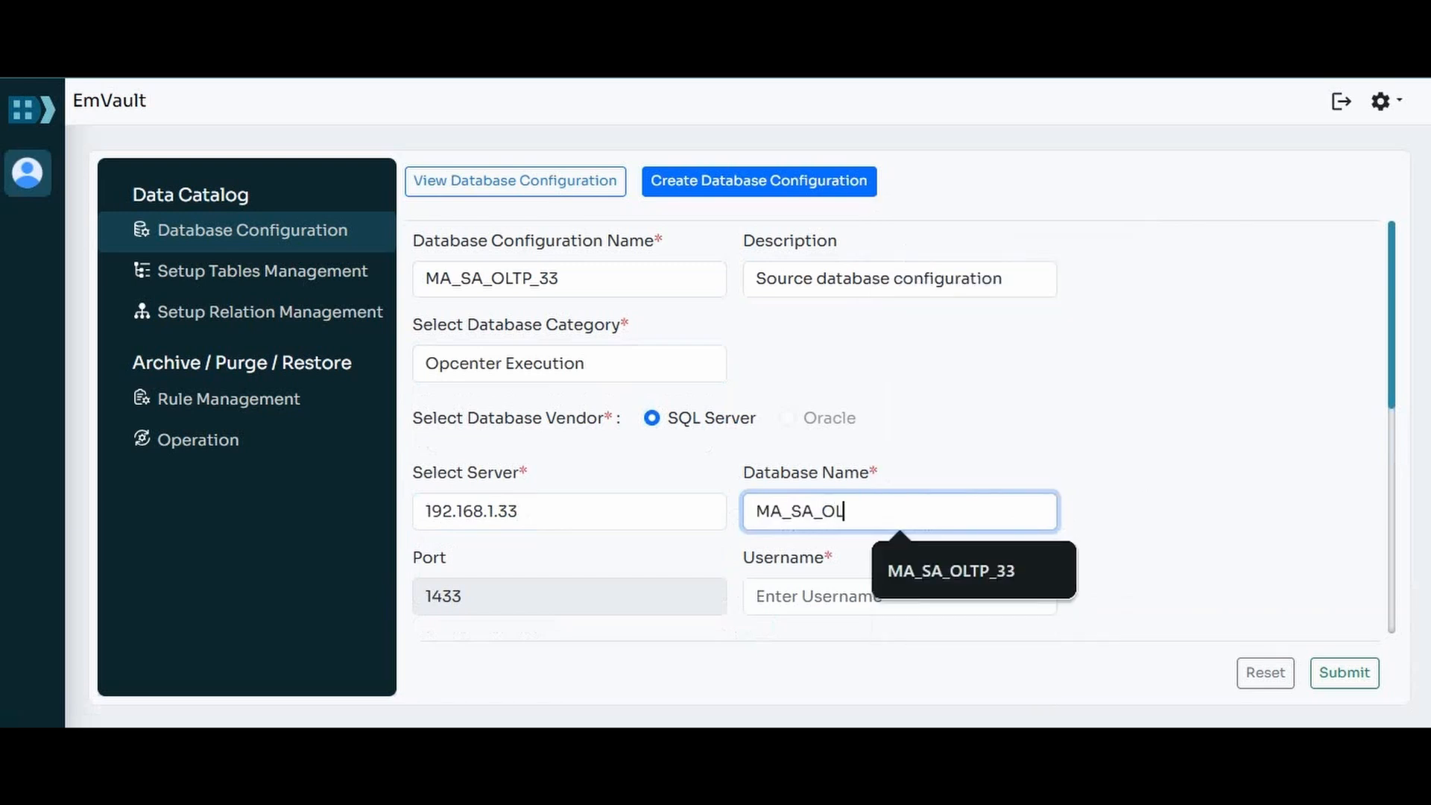
pyautogui.write('TP_33')
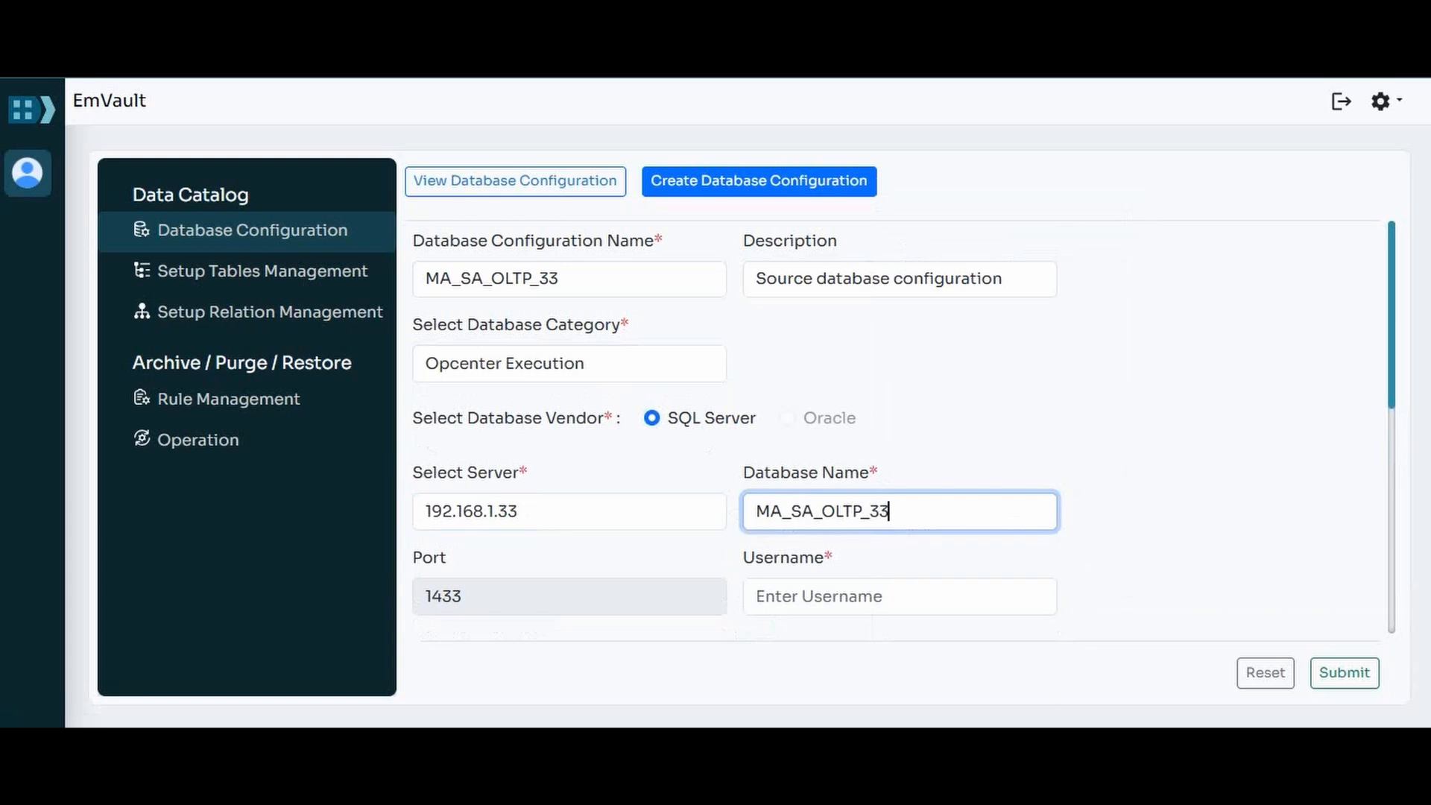
# Step: Enter the username SA and the database password for the source configuration
pyautogui.scroll(-3, 894, 433)
pyautogui.click(900, 334)
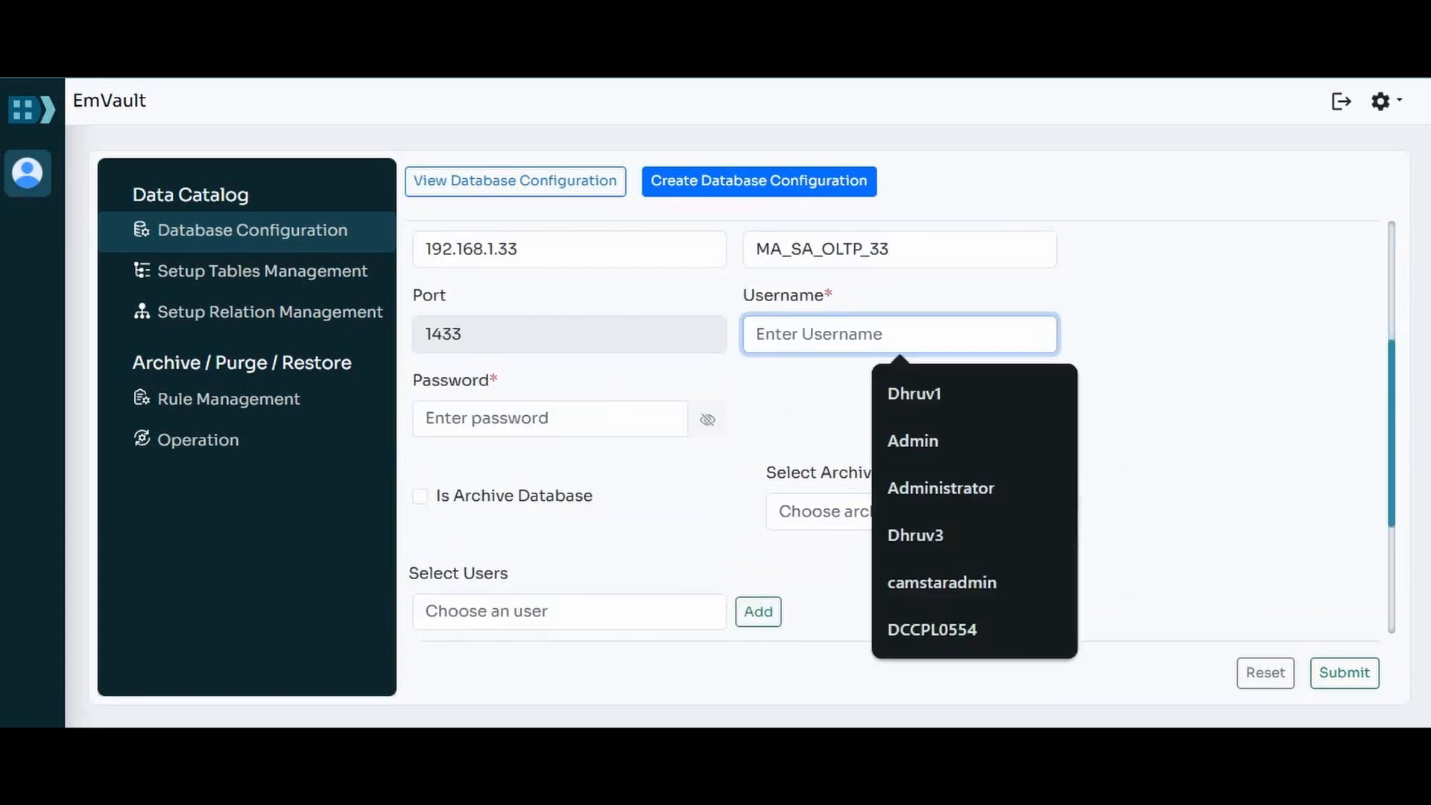
pyautogui.write('SA')
pyautogui.click(550, 419)
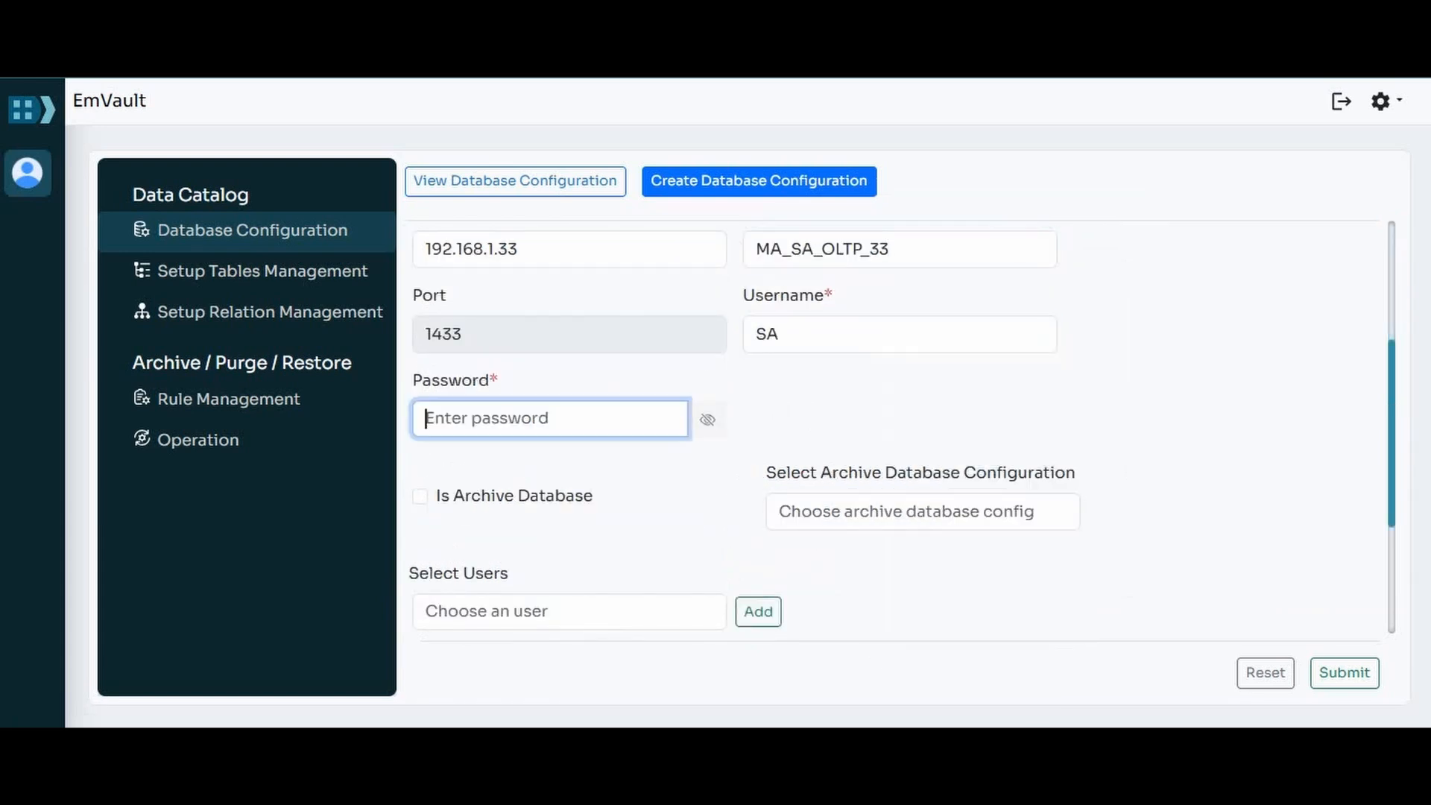
pyautogui.write('••••••••')
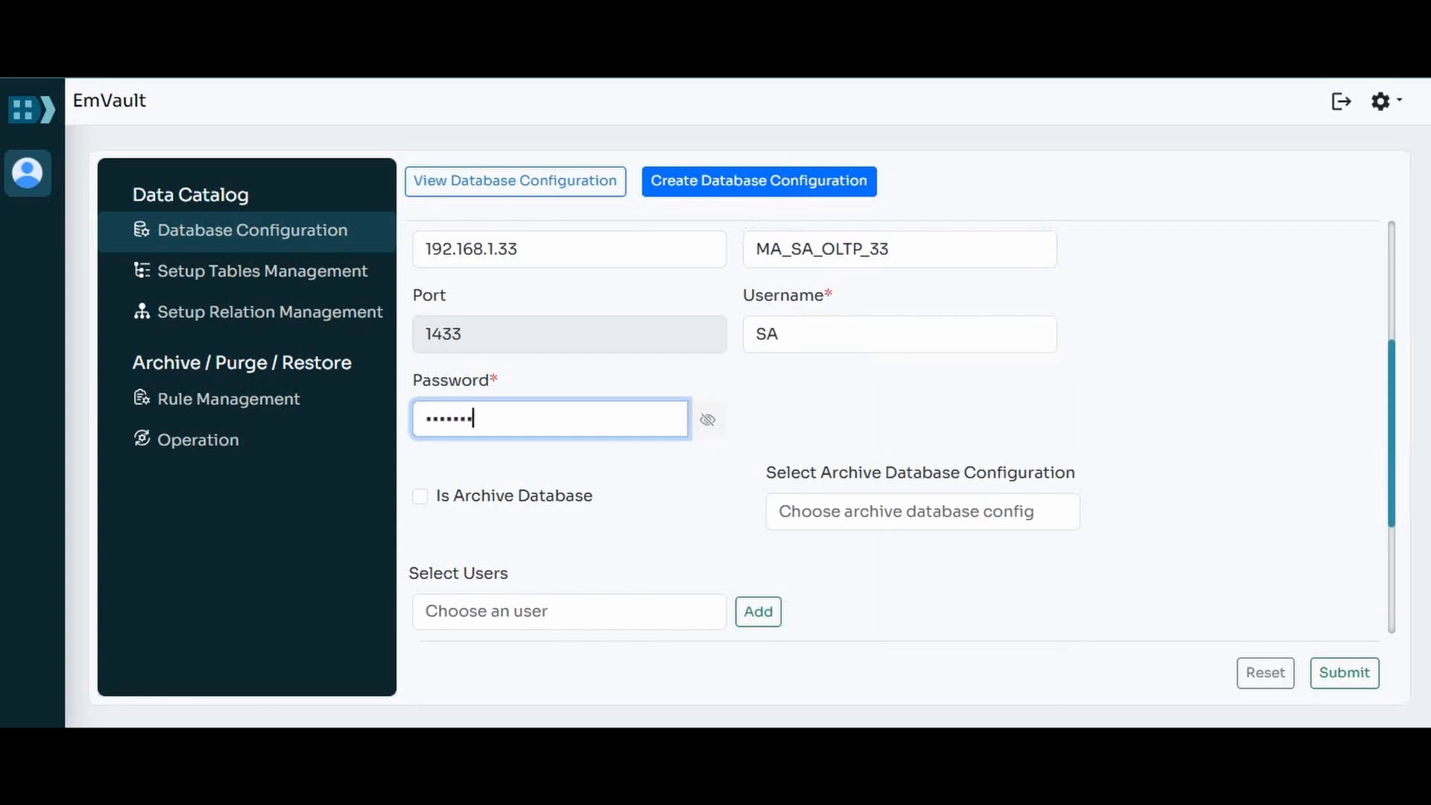
# Step: Link the source configuration to the archive configuration MA_SA_ARCH_33 and add the first available user to its selected users
pyautogui.click(923, 511)
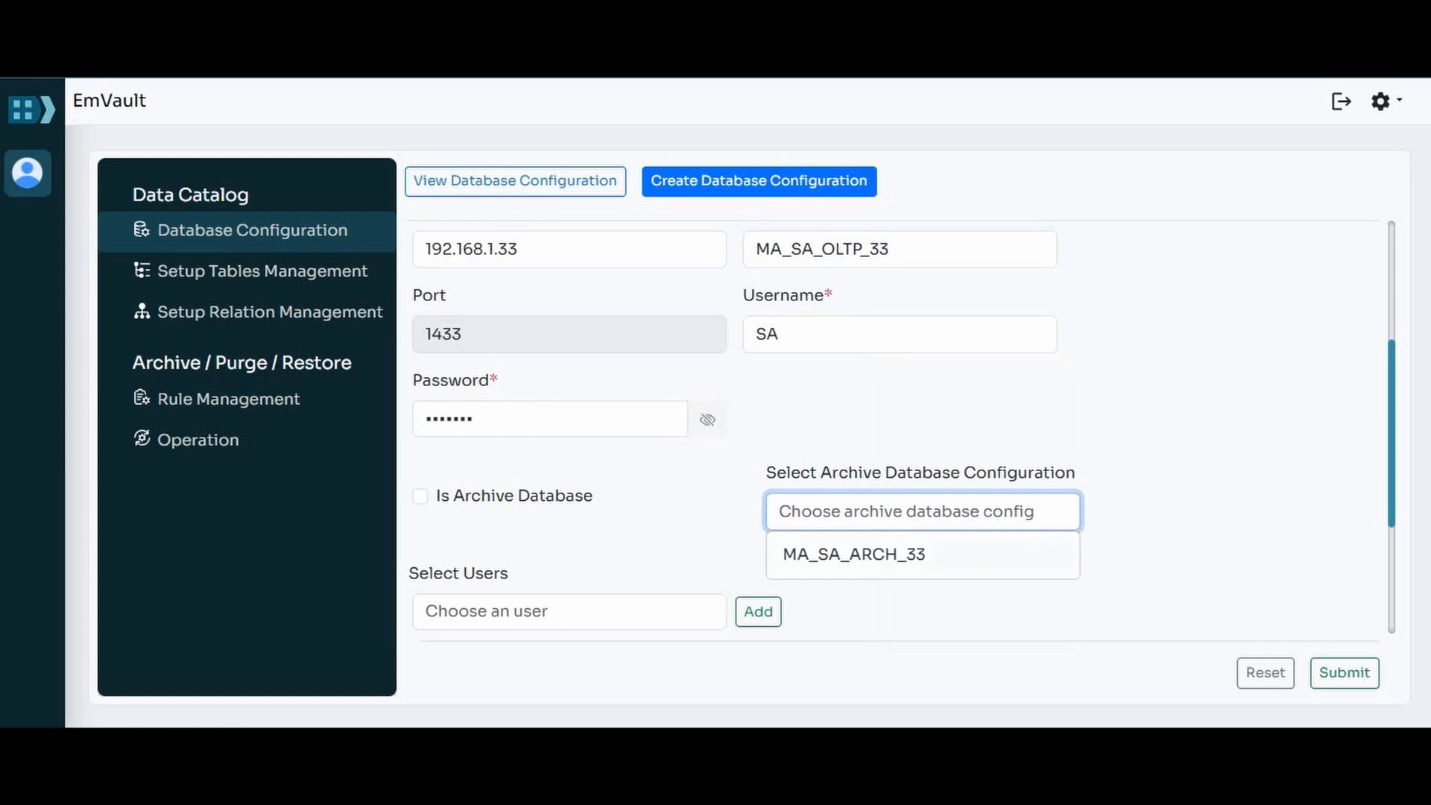
pyautogui.click(854, 554)
pyautogui.scroll(-2, 894, 431)
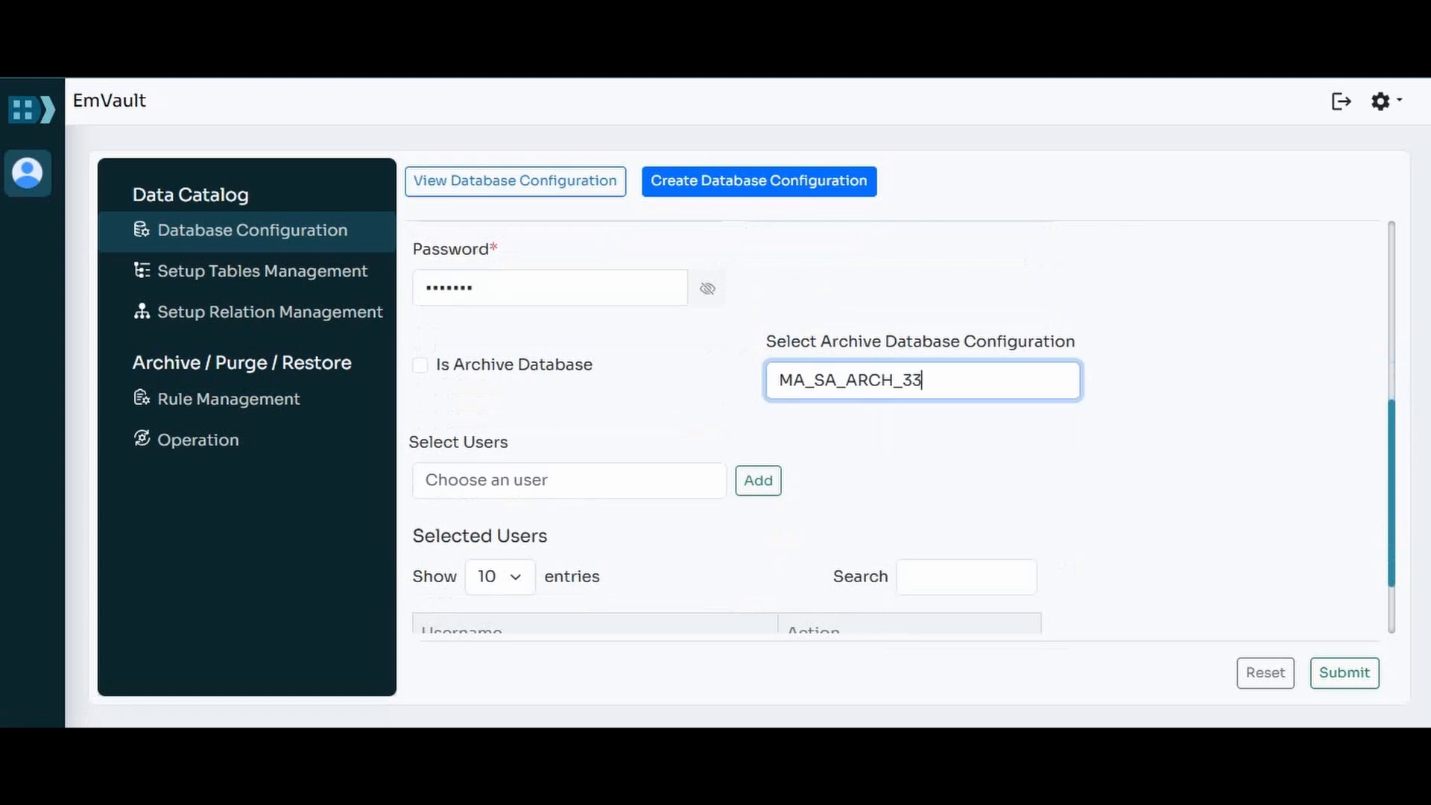
pyautogui.click(569, 481)
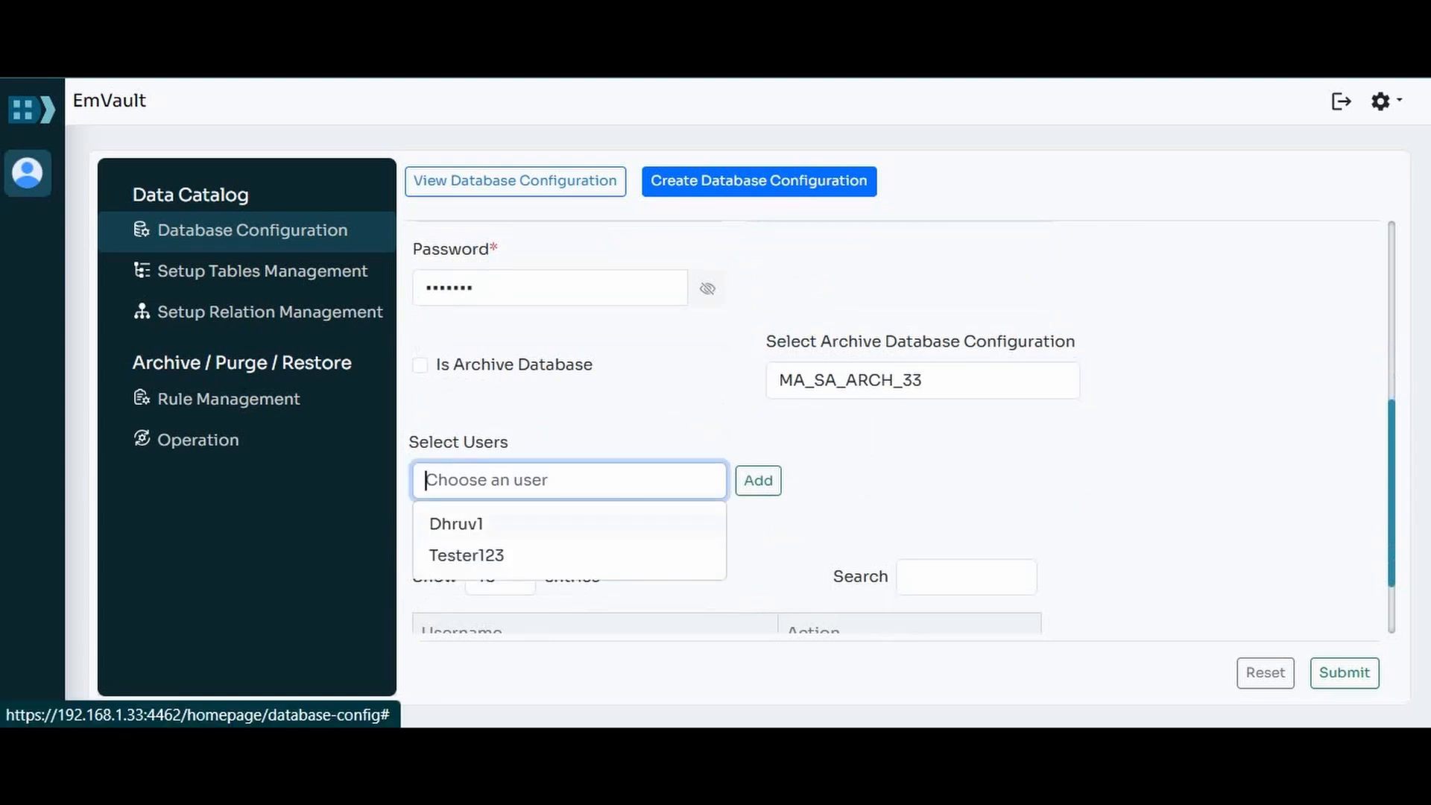
pyautogui.click(457, 525)
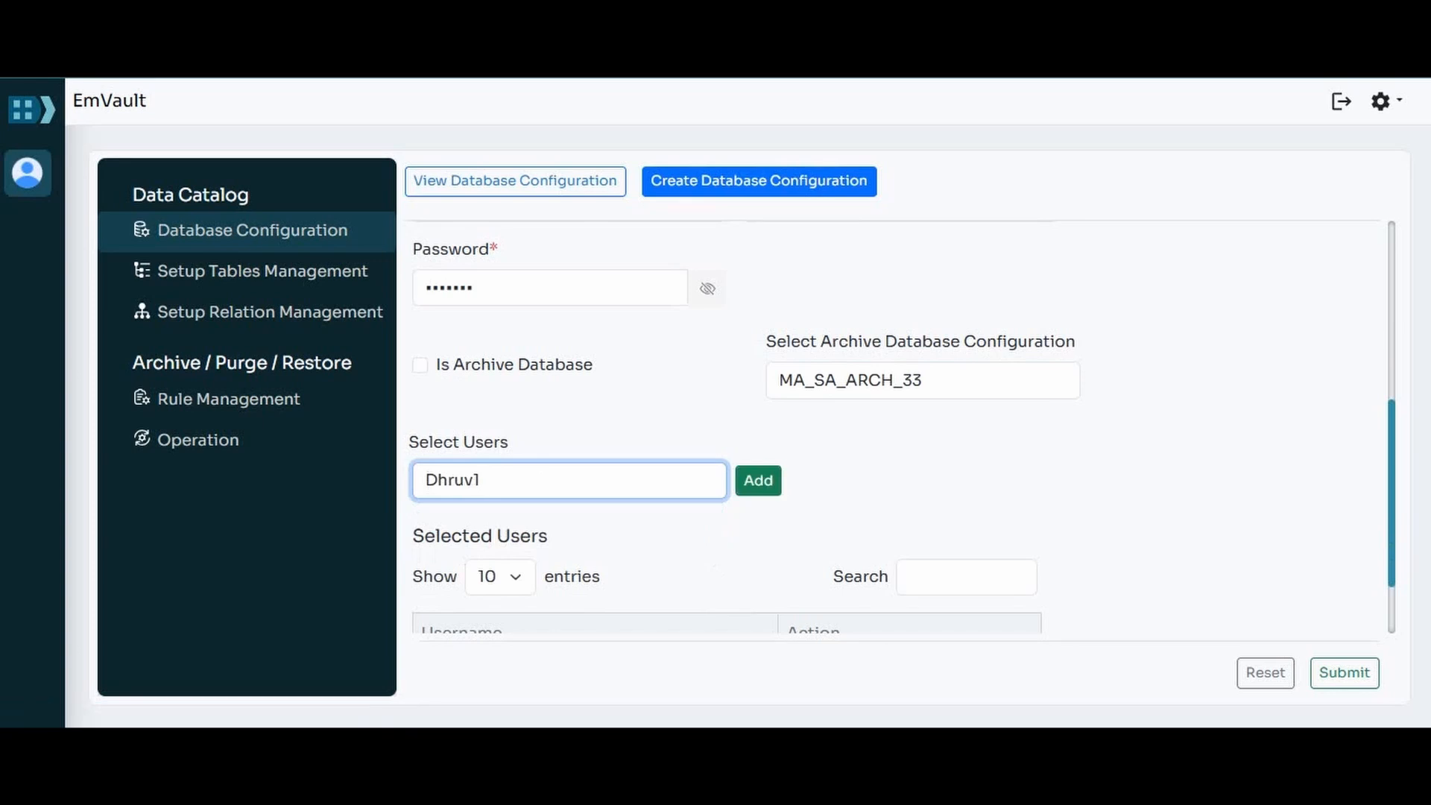
pyautogui.click(758, 480)
pyautogui.scroll(-2, 895, 427)
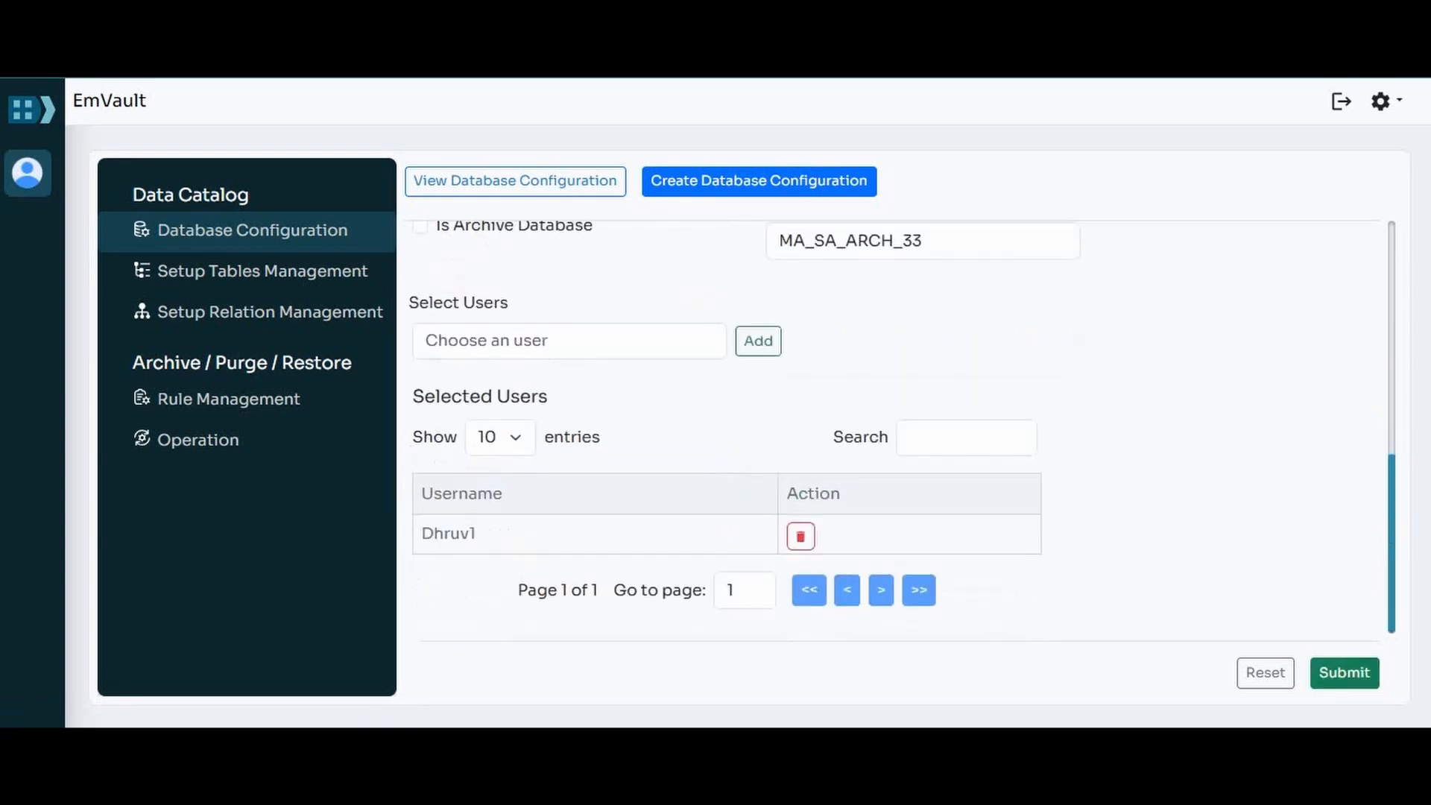
# Step: Submit the source database configuration and view the existing database configurations
pyautogui.click(1344, 672)
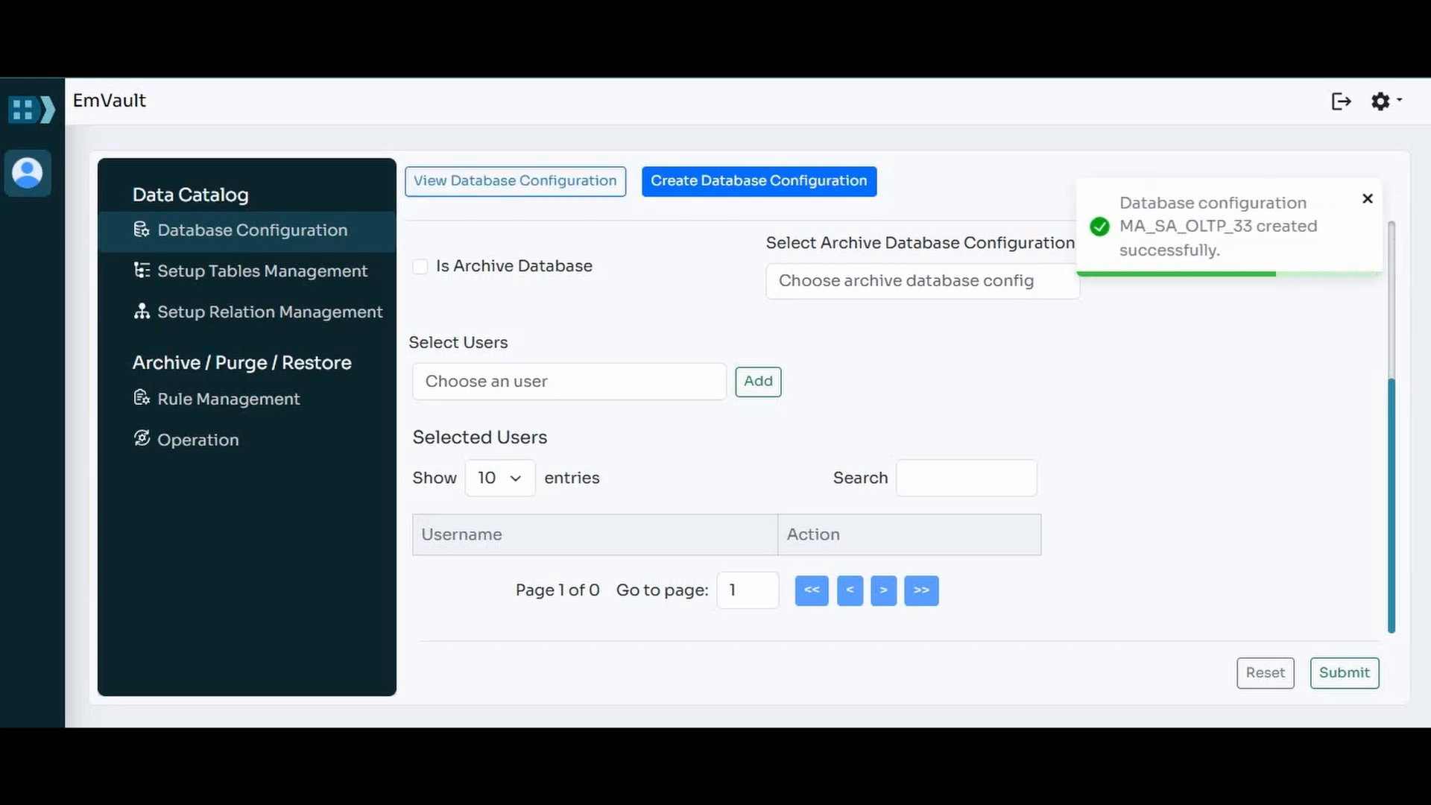
pyautogui.click(1368, 199)
pyautogui.click(515, 182)
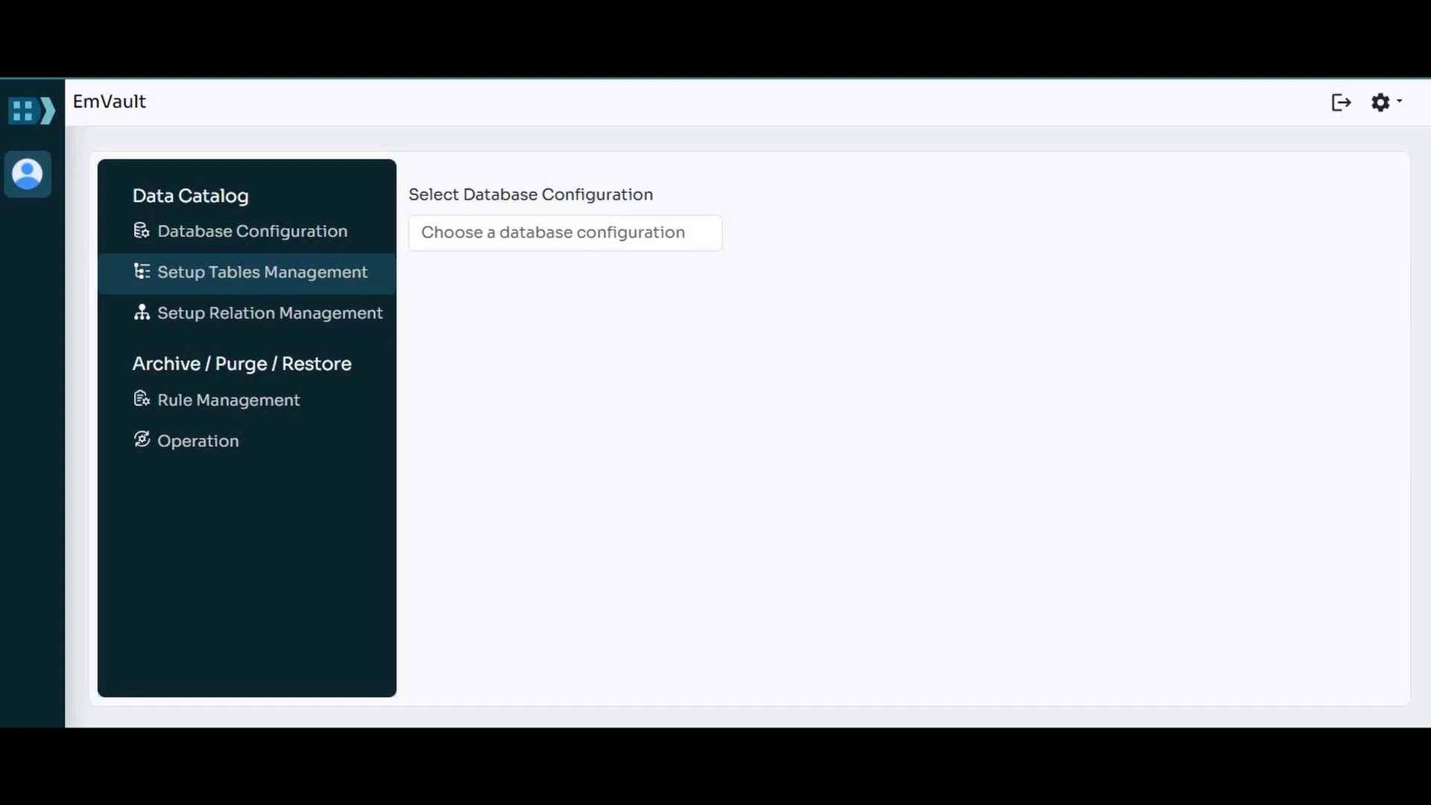
# Step: In Setup Tables Management, choose the MA_SA_OLTP_33 configuration and the Tracking table type
pyautogui.click(565, 233)
pyautogui.click(565, 277)
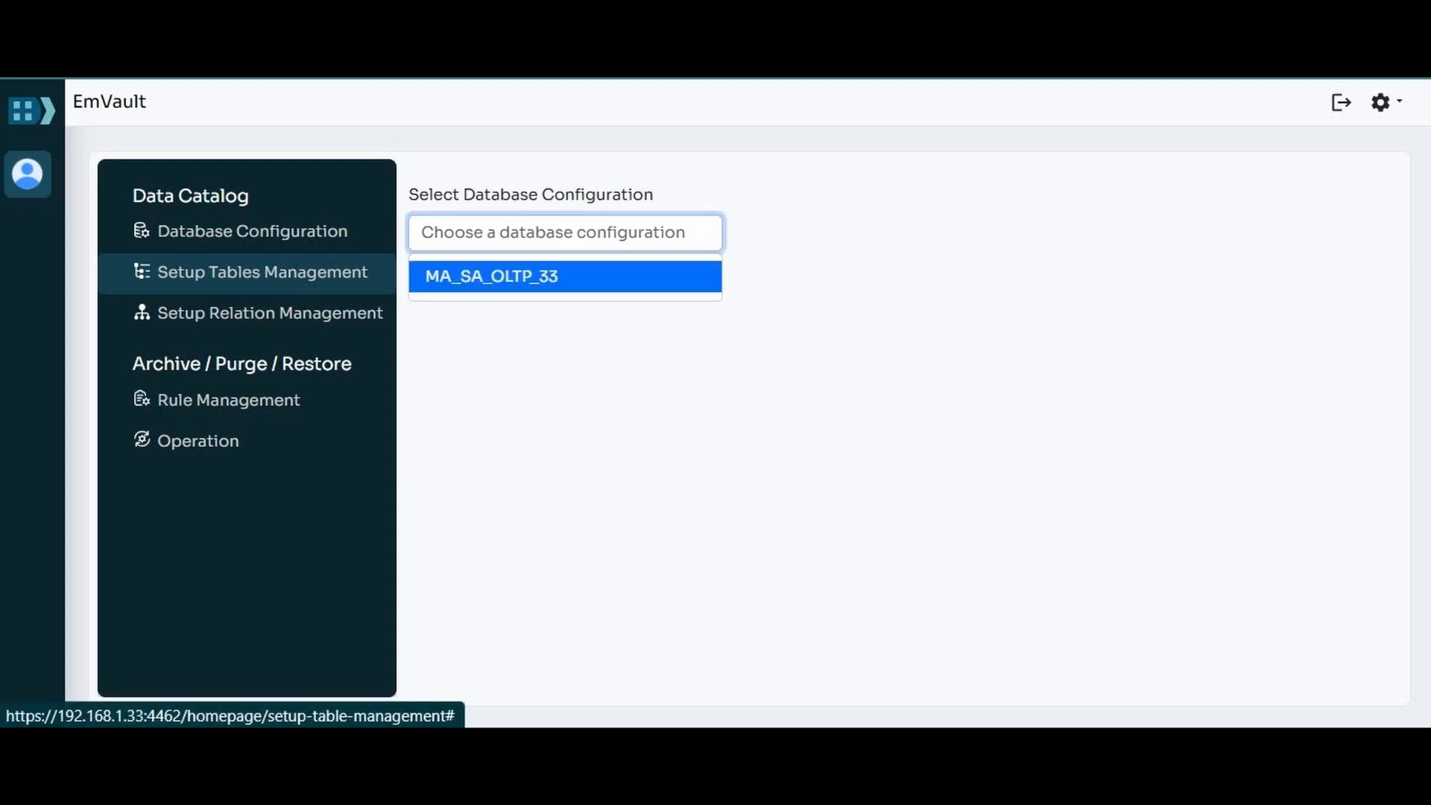
pyautogui.click(565, 318)
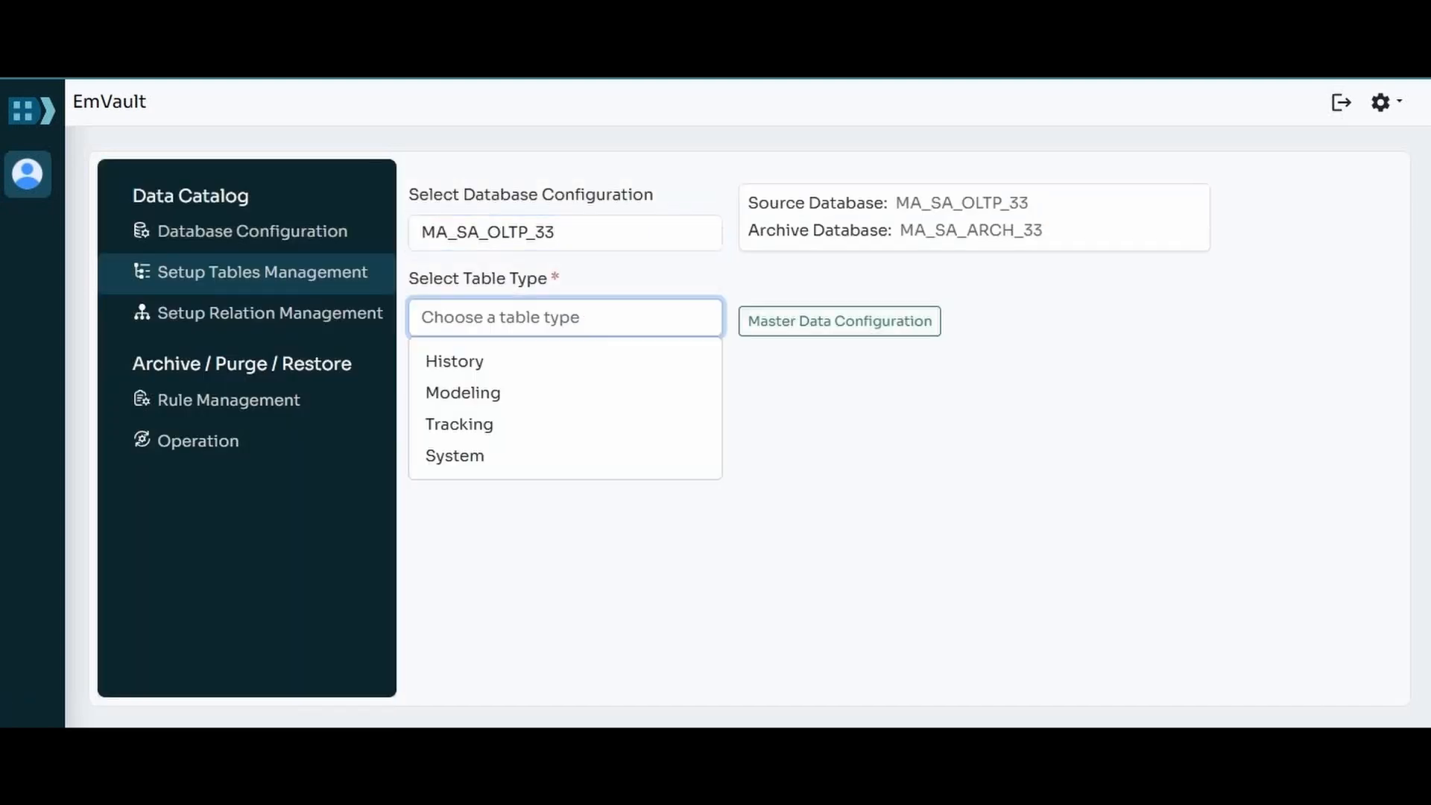
pyautogui.click(459, 424)
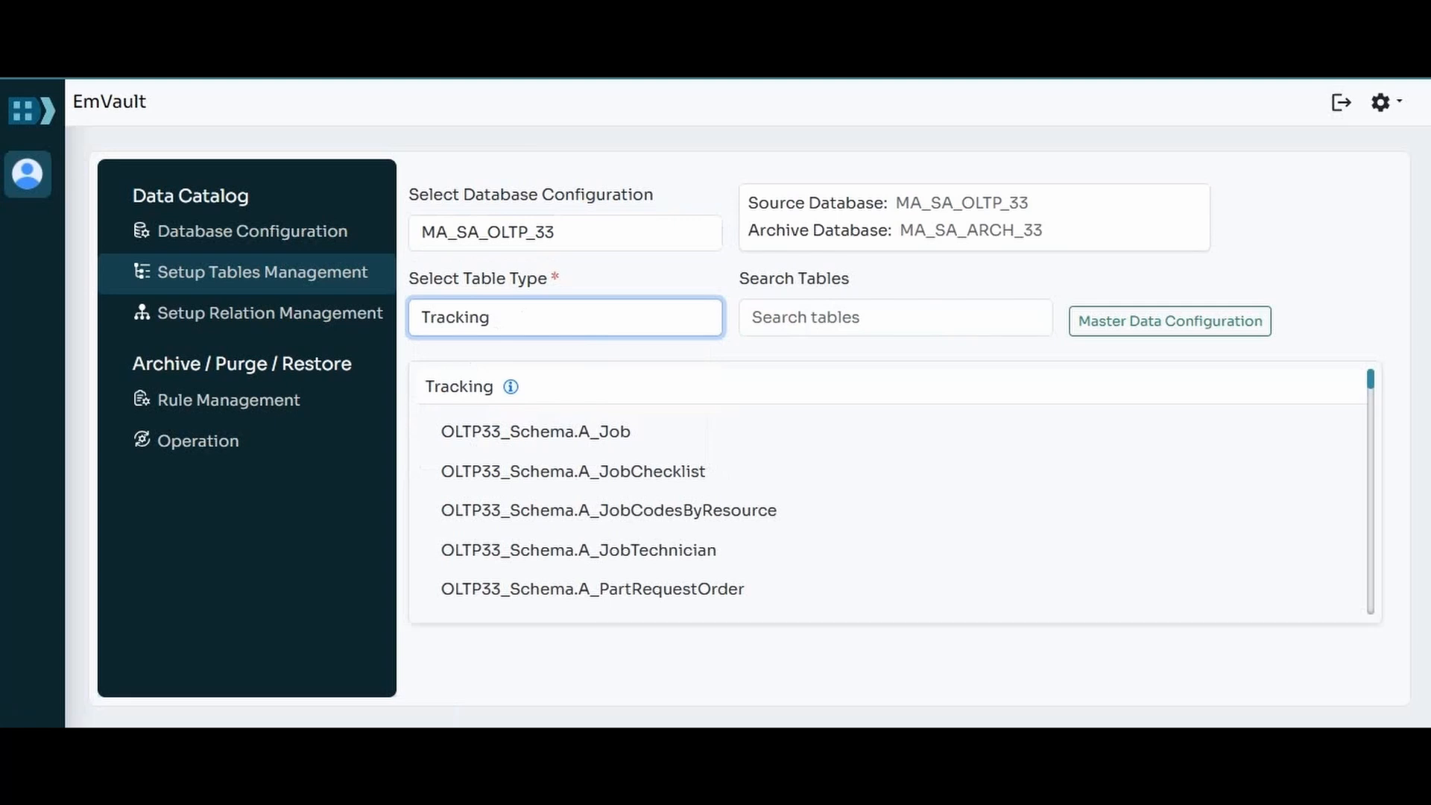
# Step: Search the tracking tables for "container" and open the details of OLTP33_Schema.Container
pyautogui.click(895, 318)
pyautogui.write('co')
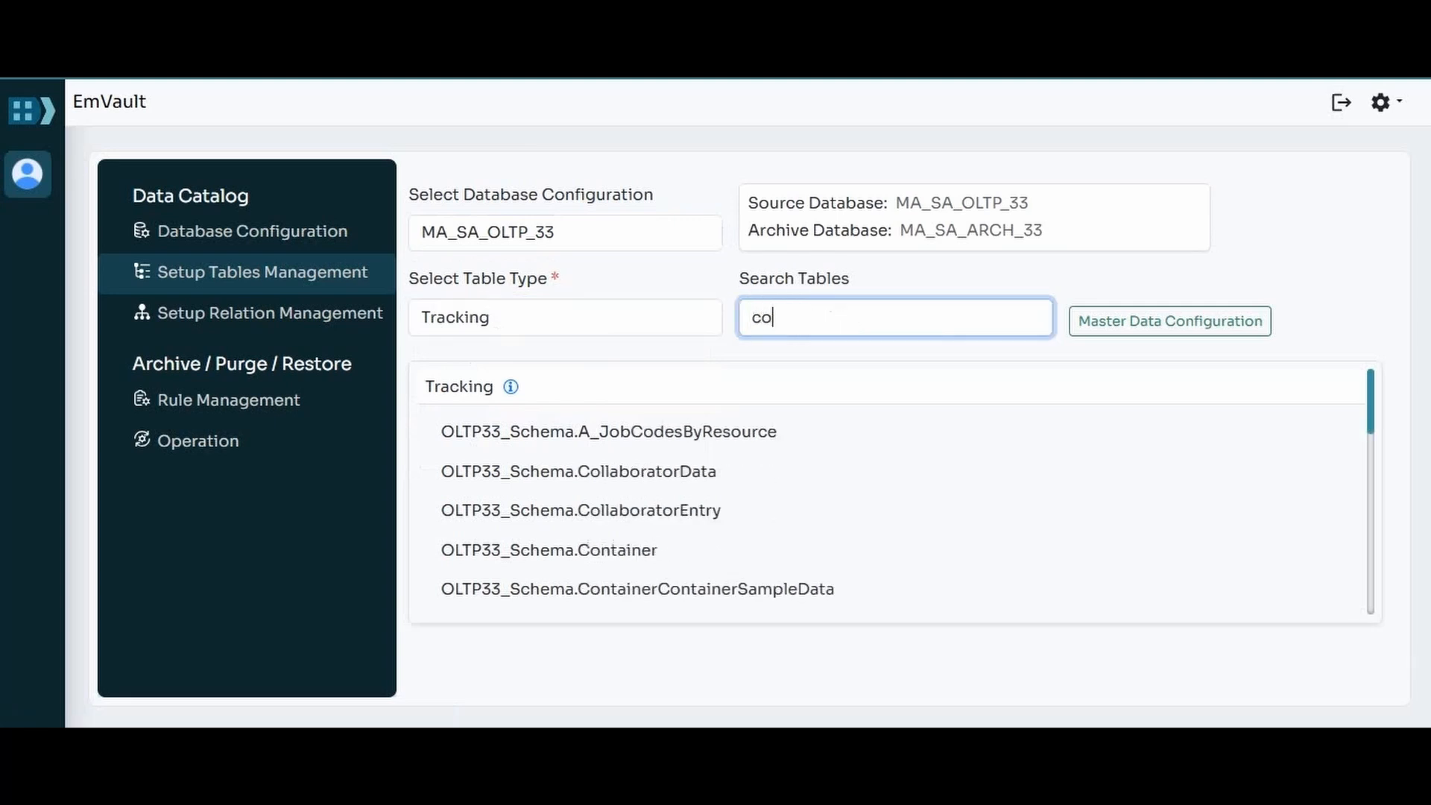
pyautogui.write('ntainer')
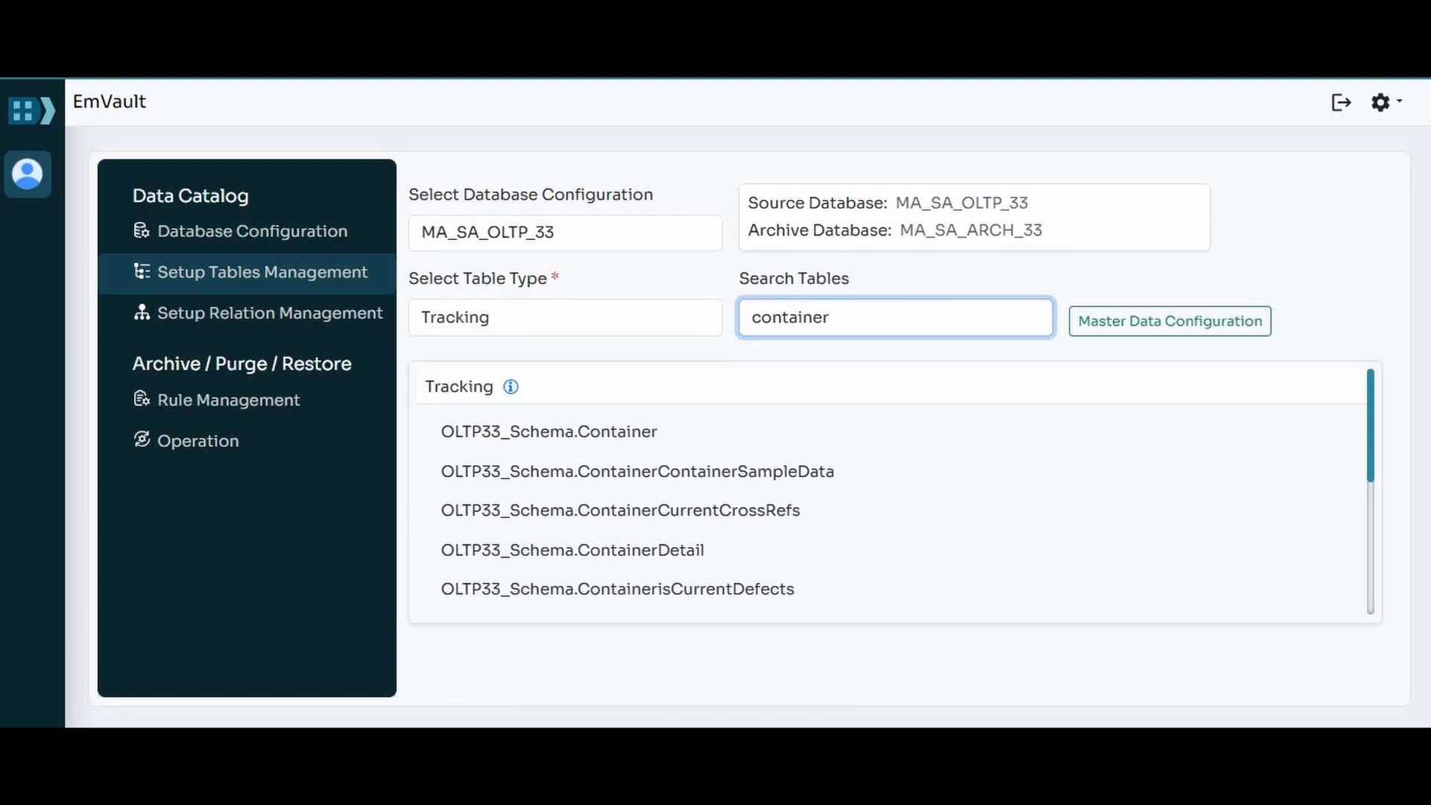
pyautogui.click(549, 432)
# Step: Find the ContainerId column with the search term "containerid", mark it as the Container table's primary key and save
pyautogui.click(962, 410)
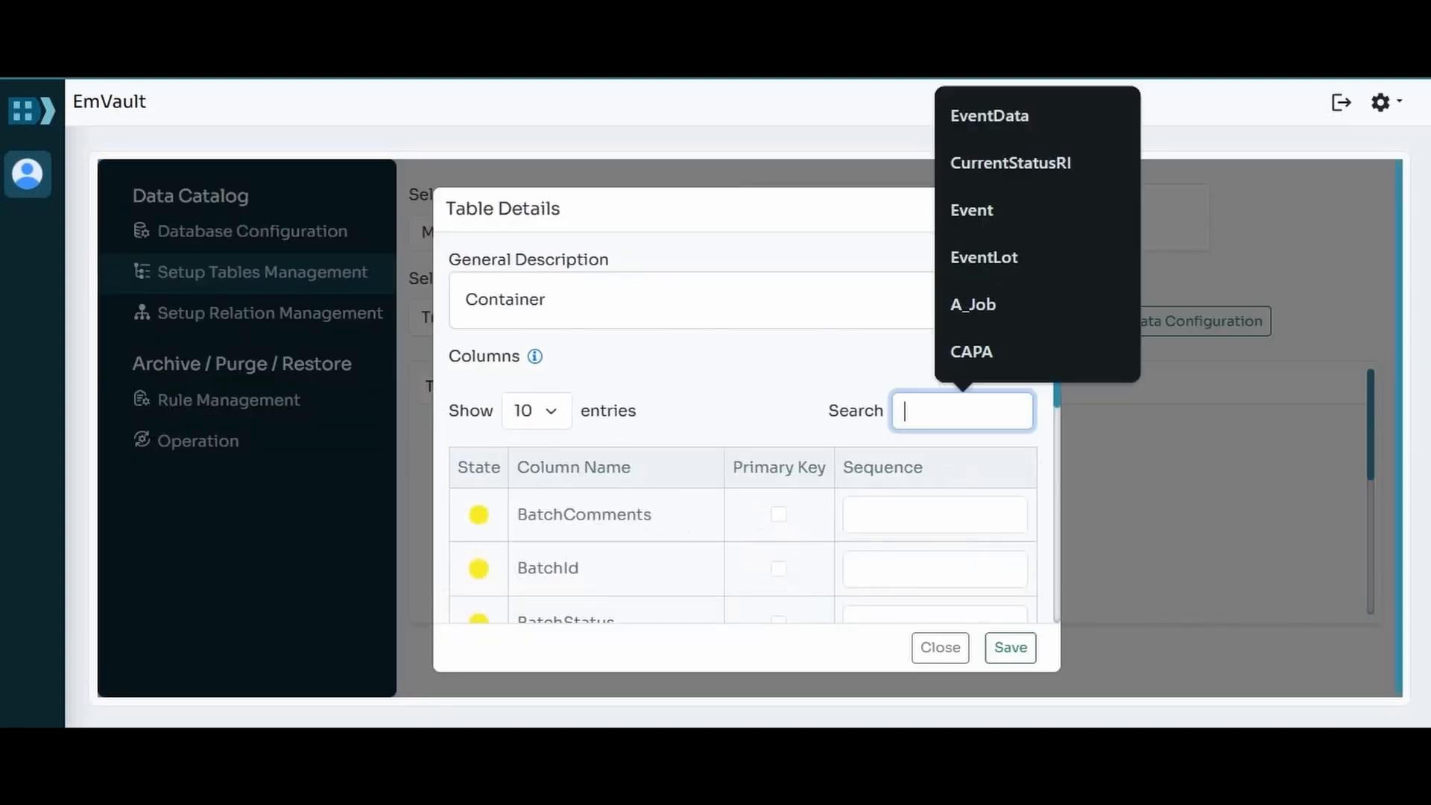
pyautogui.write('cont')
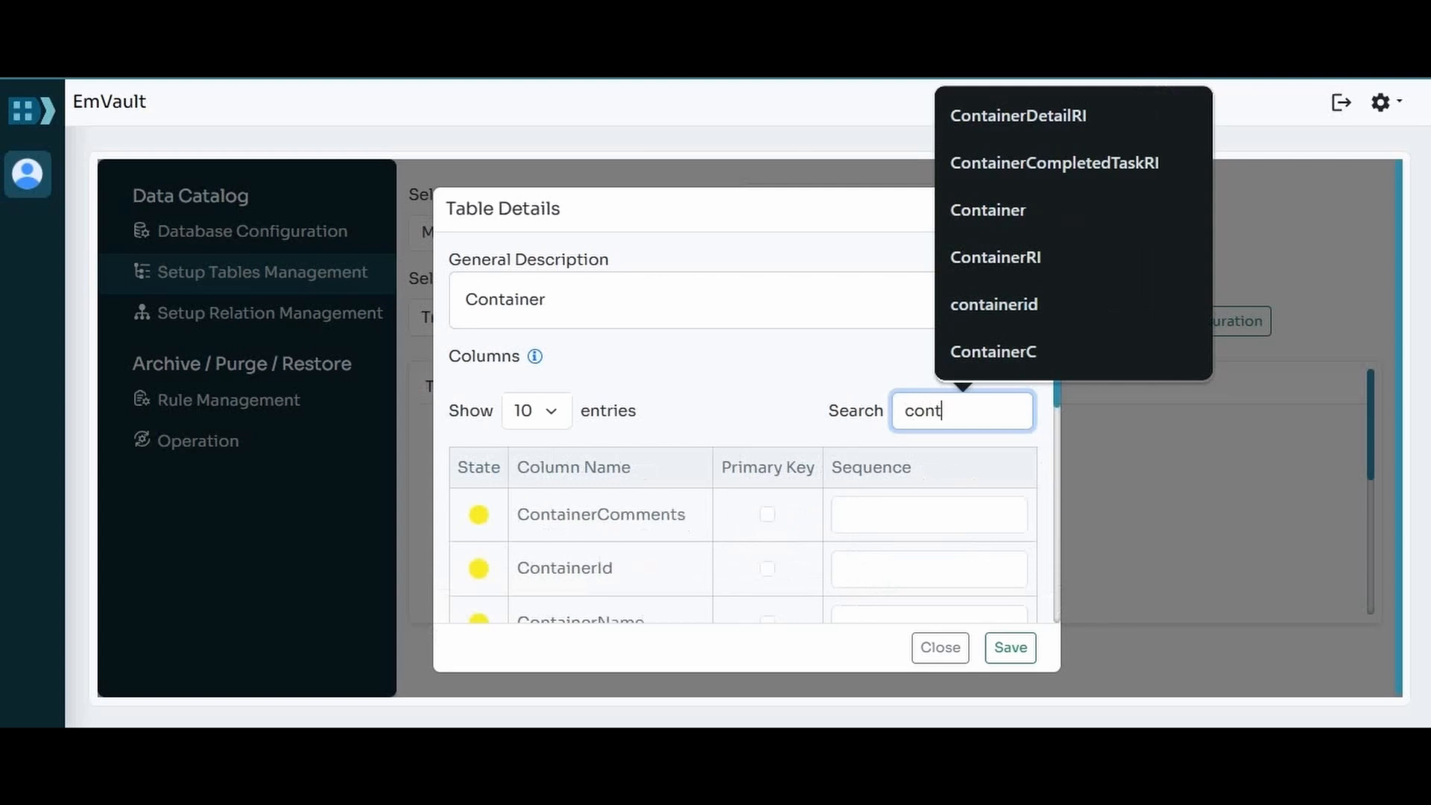
pyautogui.write('ainerid')
pyautogui.press('Down')
pyautogui.press('Return')
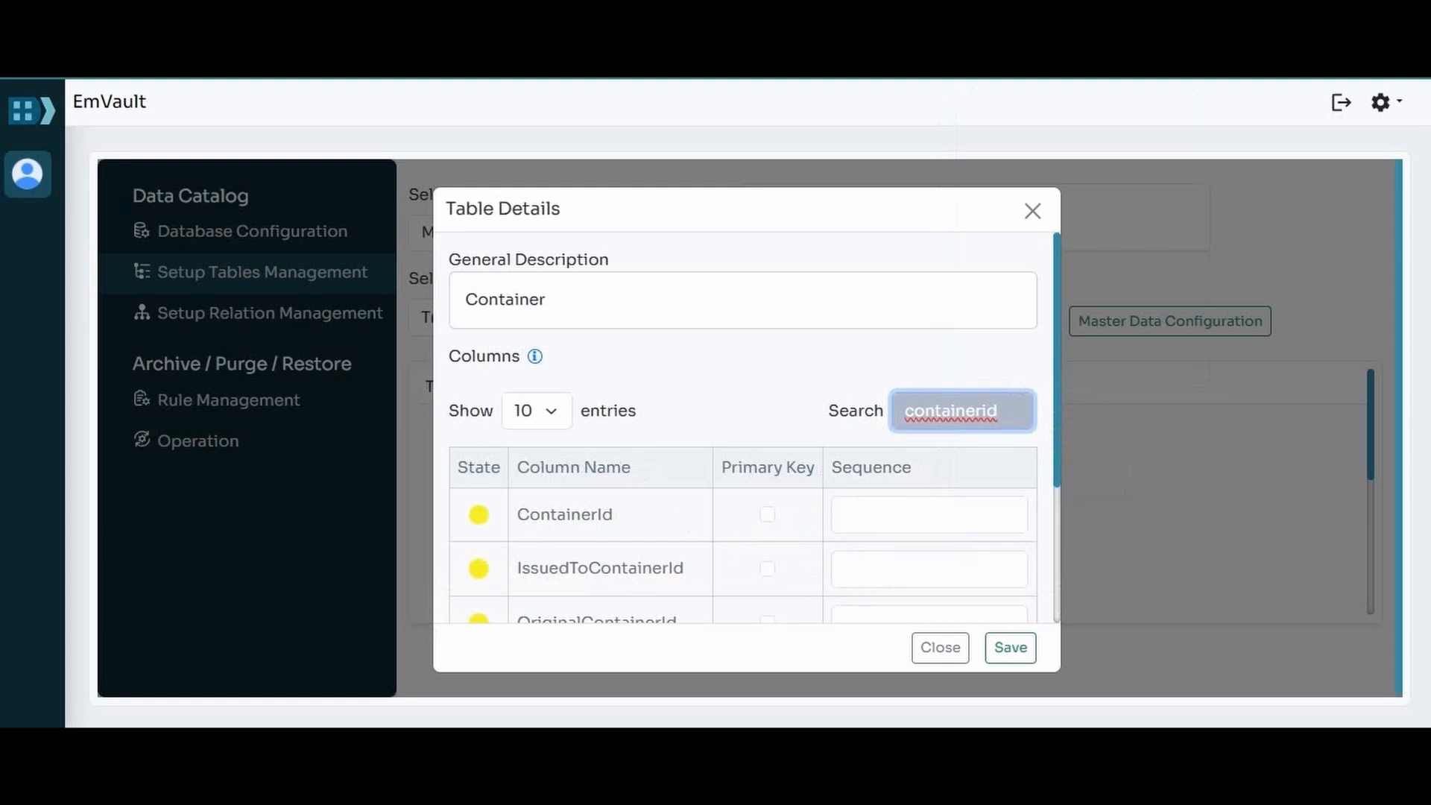
pyautogui.click(767, 514)
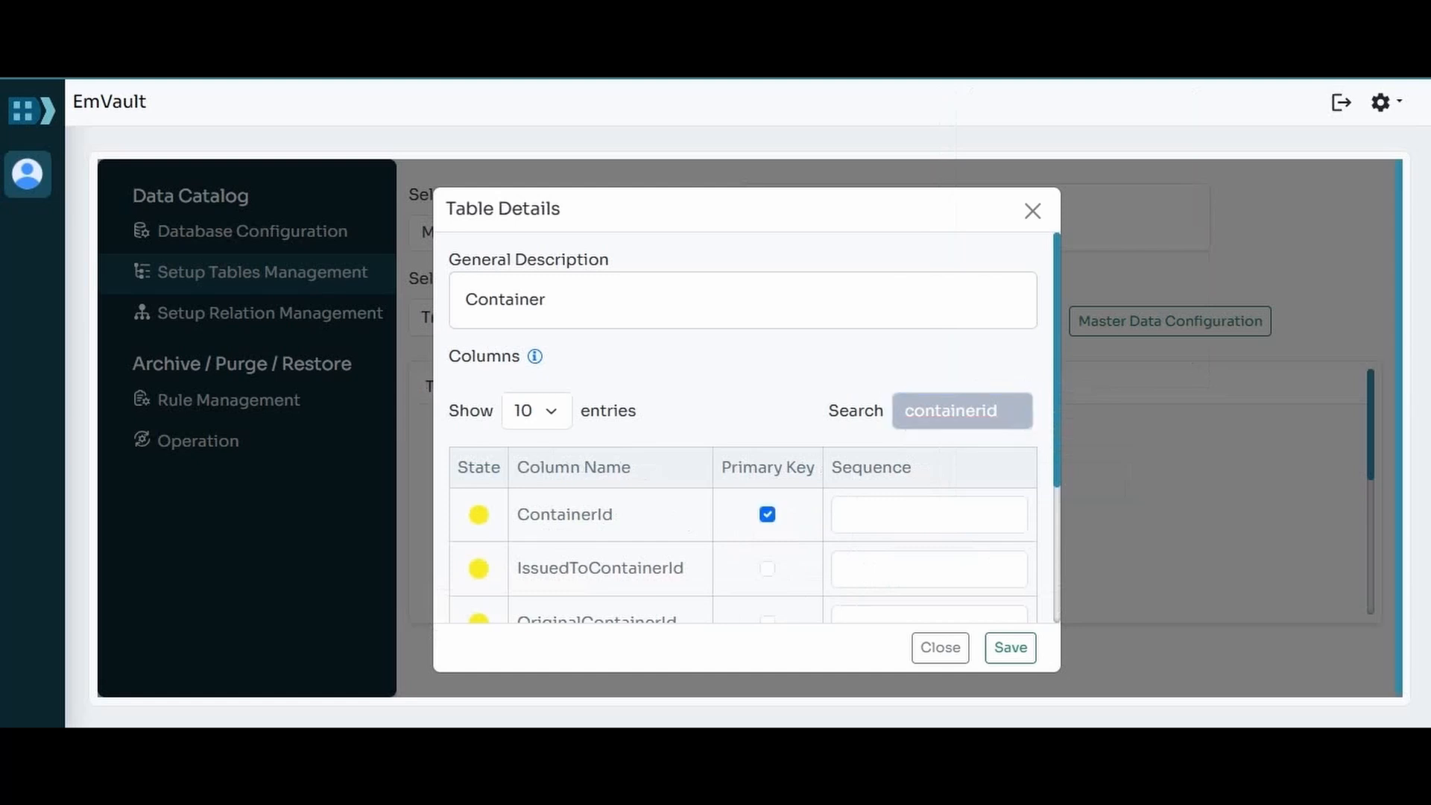
pyautogui.click(1011, 647)
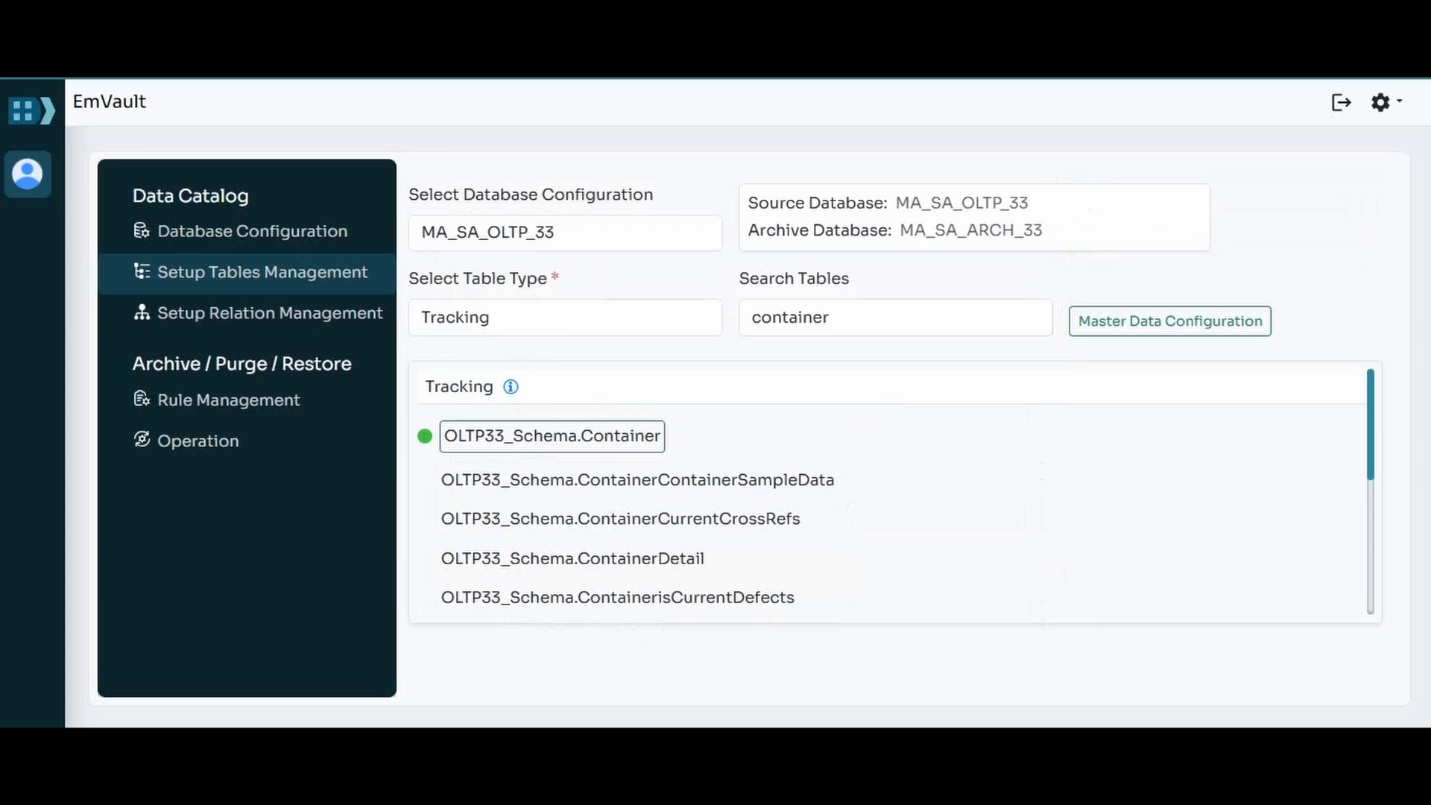
# Step: In Setup Relation Management, create a relation for the MA_SA_OLTP_33 configuration and name it ContainerRelation
pyautogui.click(270, 313)
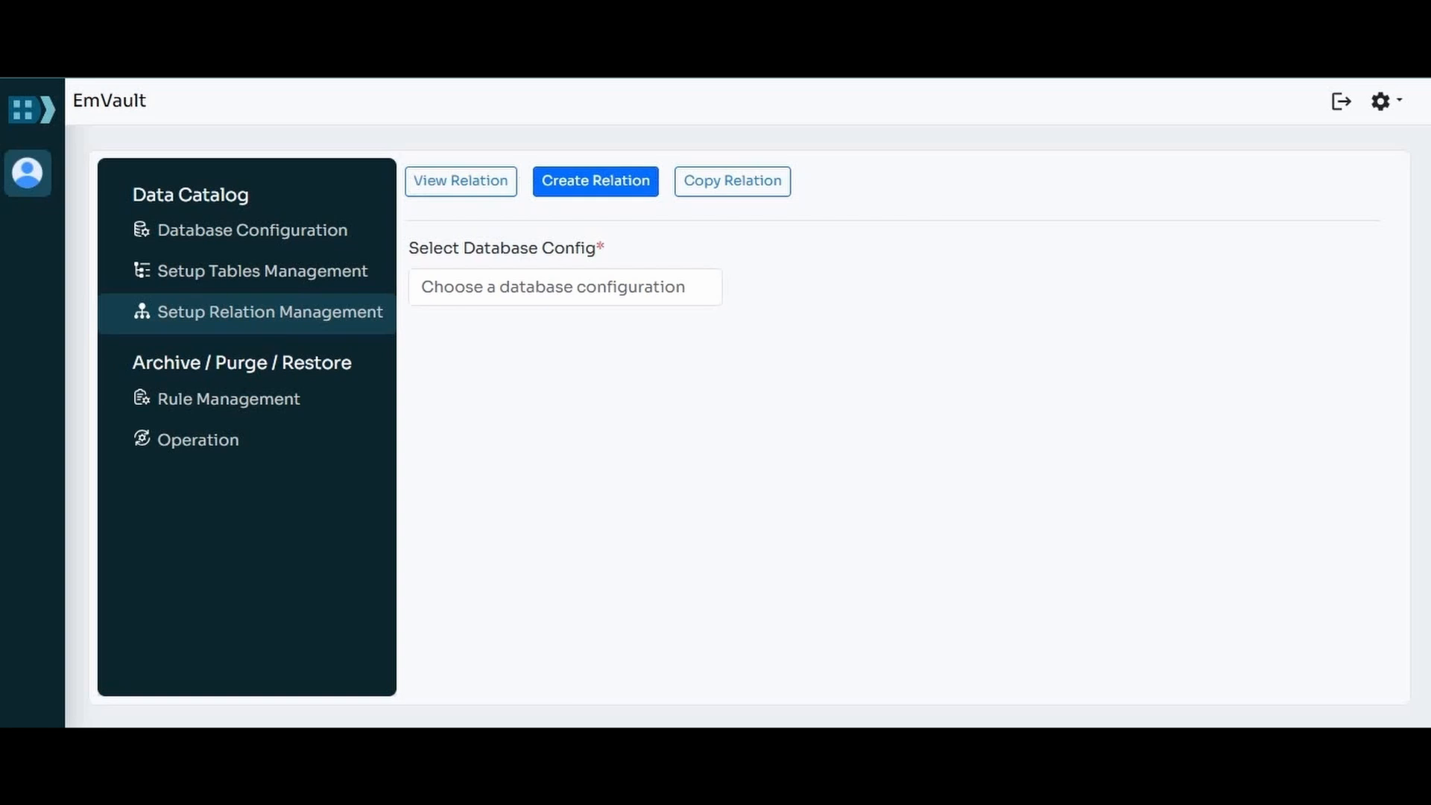
pyautogui.click(565, 287)
pyautogui.click(492, 329)
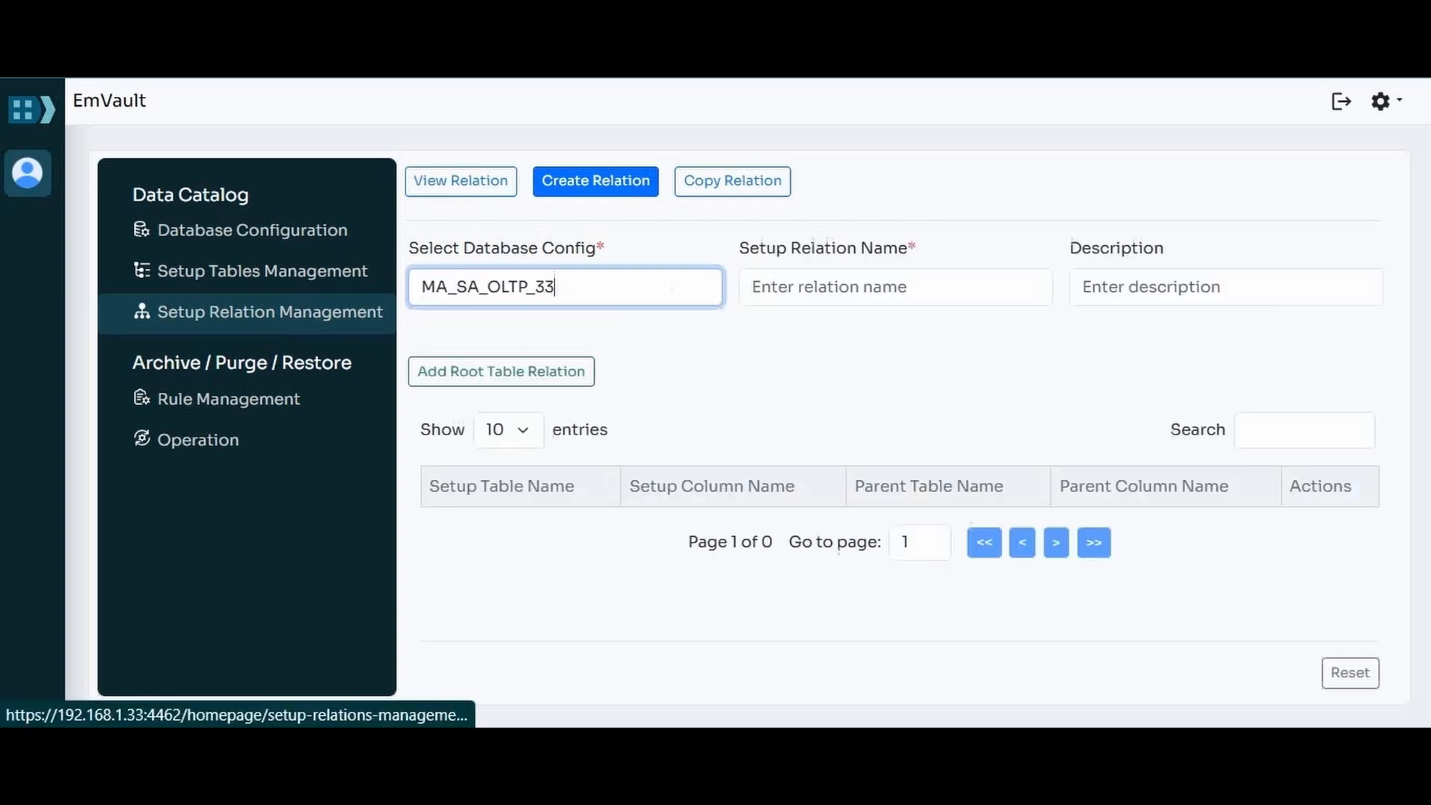
pyautogui.click(896, 287)
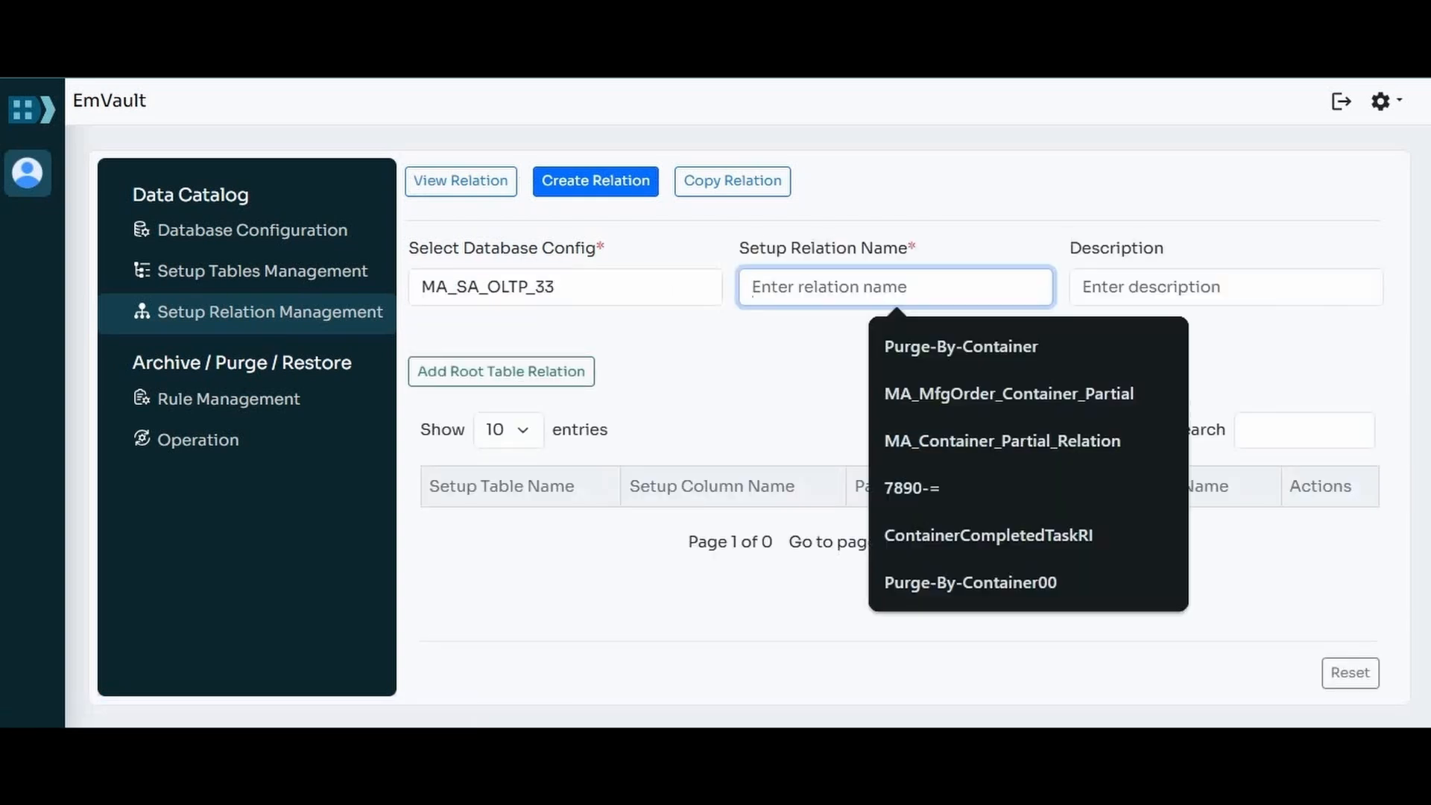
pyautogui.write('Con')
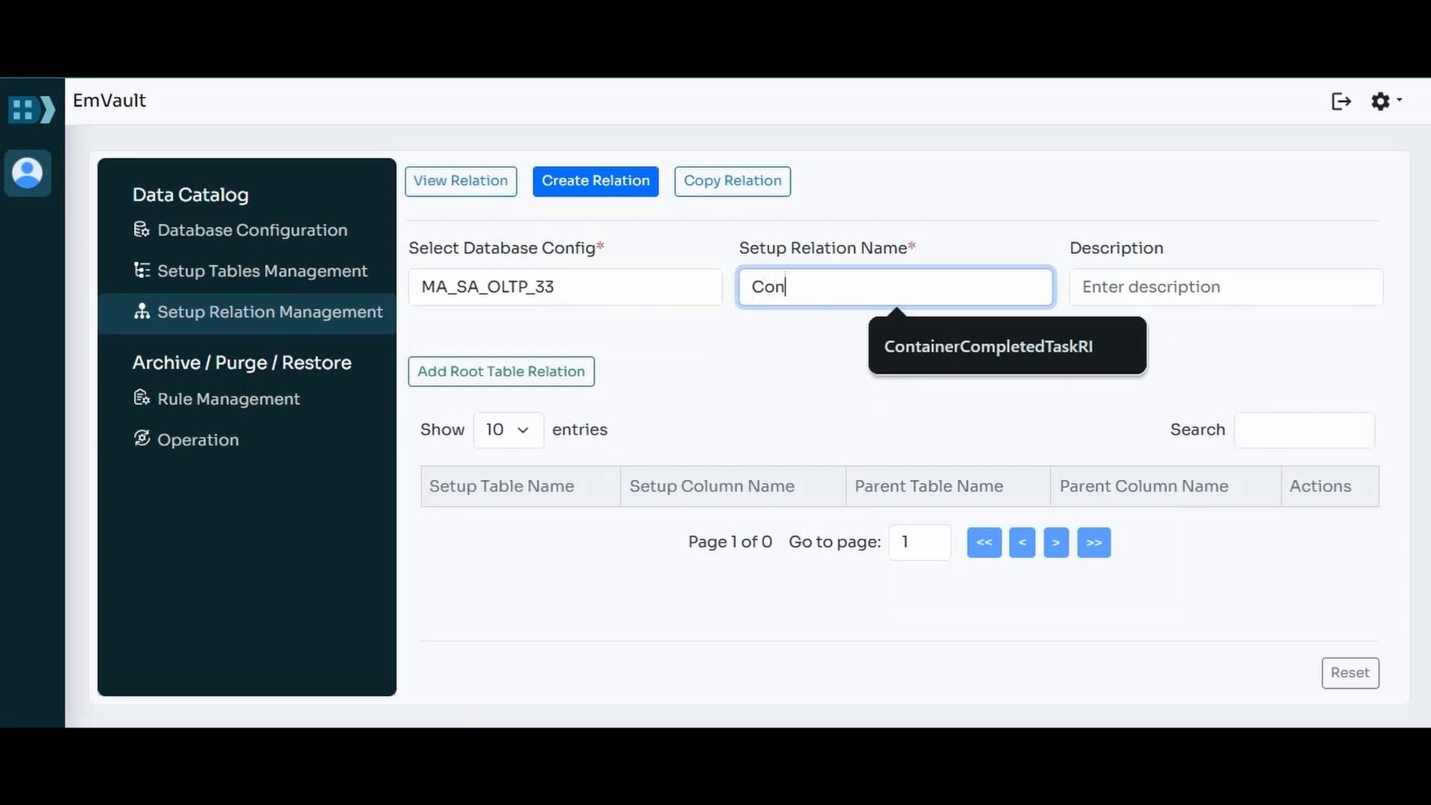
pyautogui.write('tainerRel')
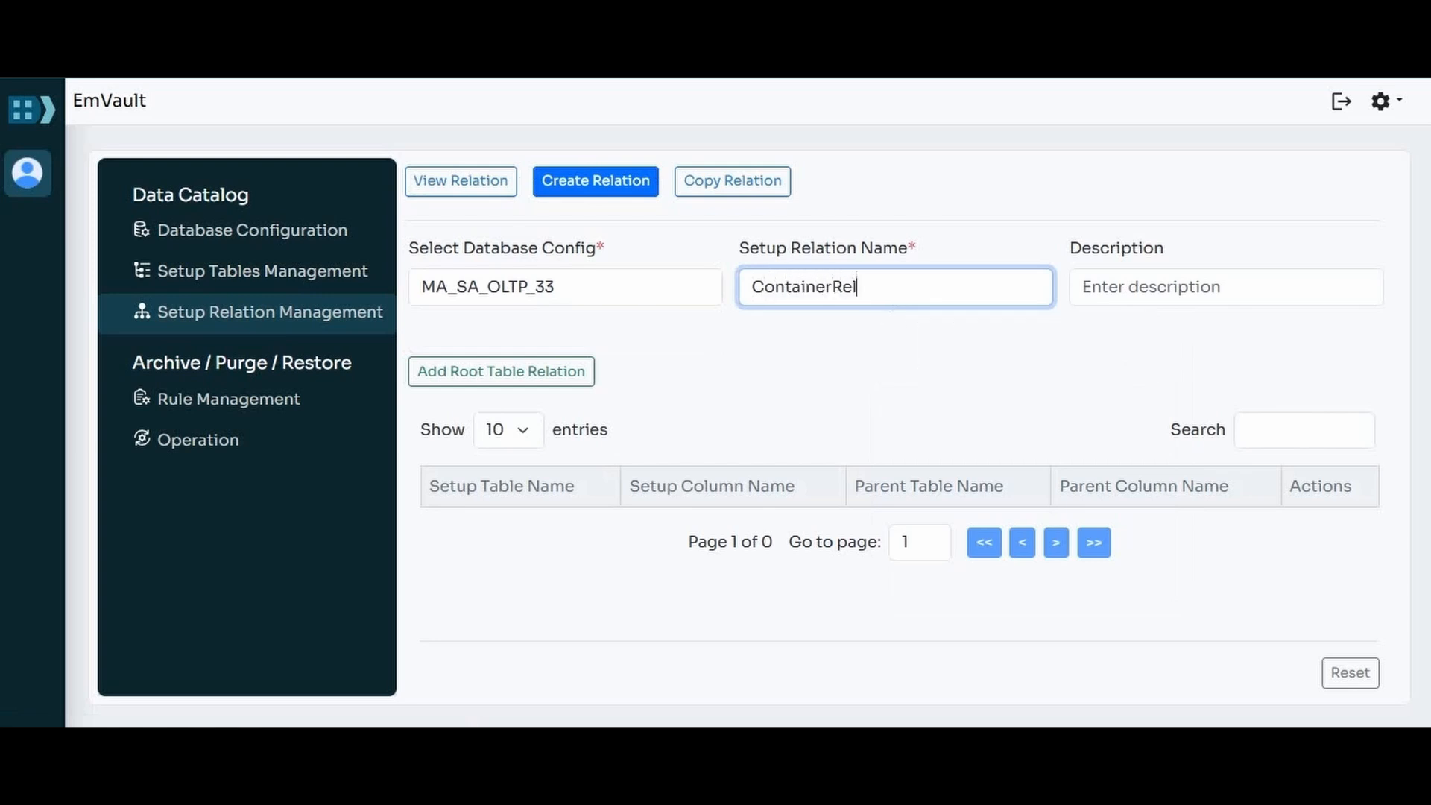
pyautogui.write('ation')
# Step: Describe the ContainerRelation setup relation as "Container relation"
pyautogui.click(1225, 287)
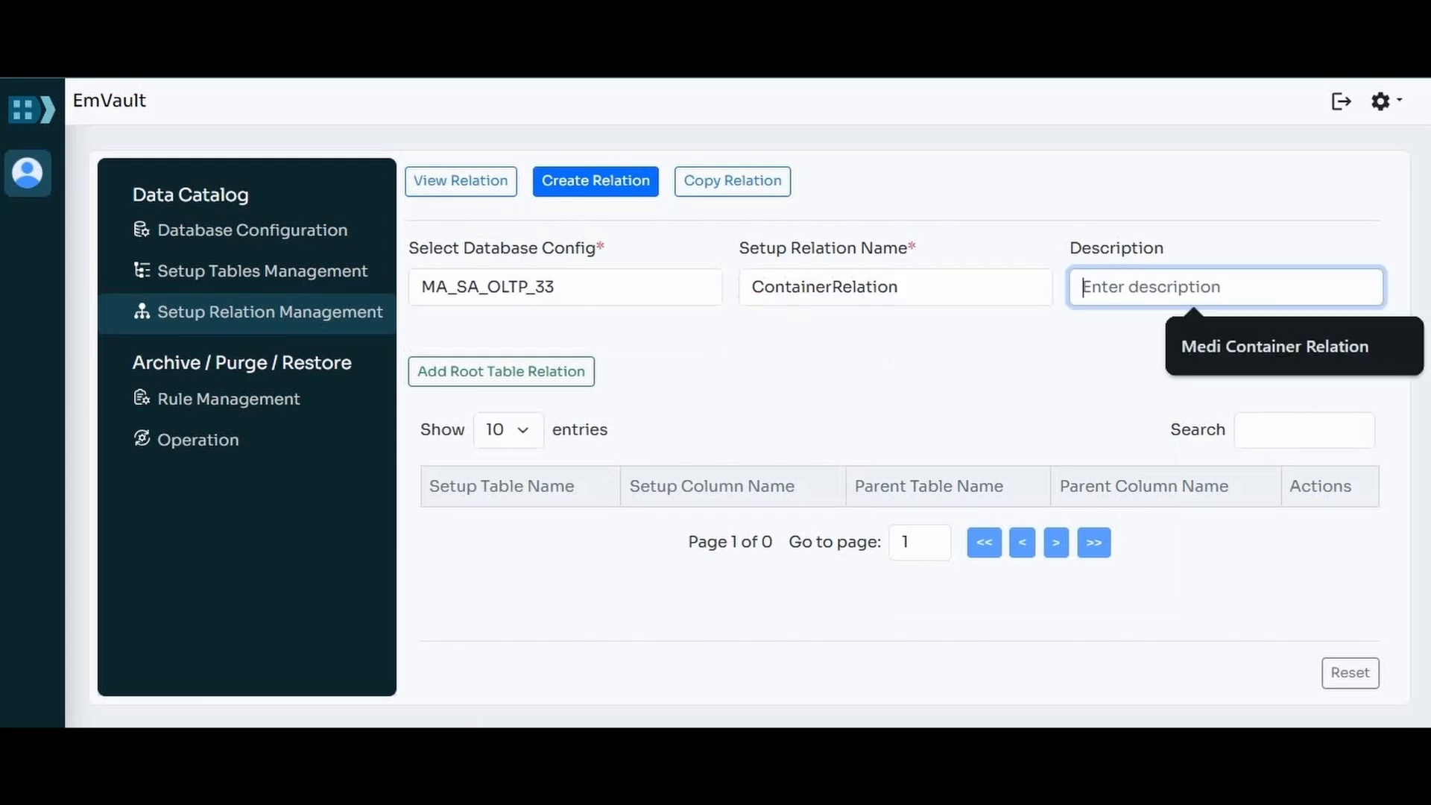
pyautogui.write('Cony')
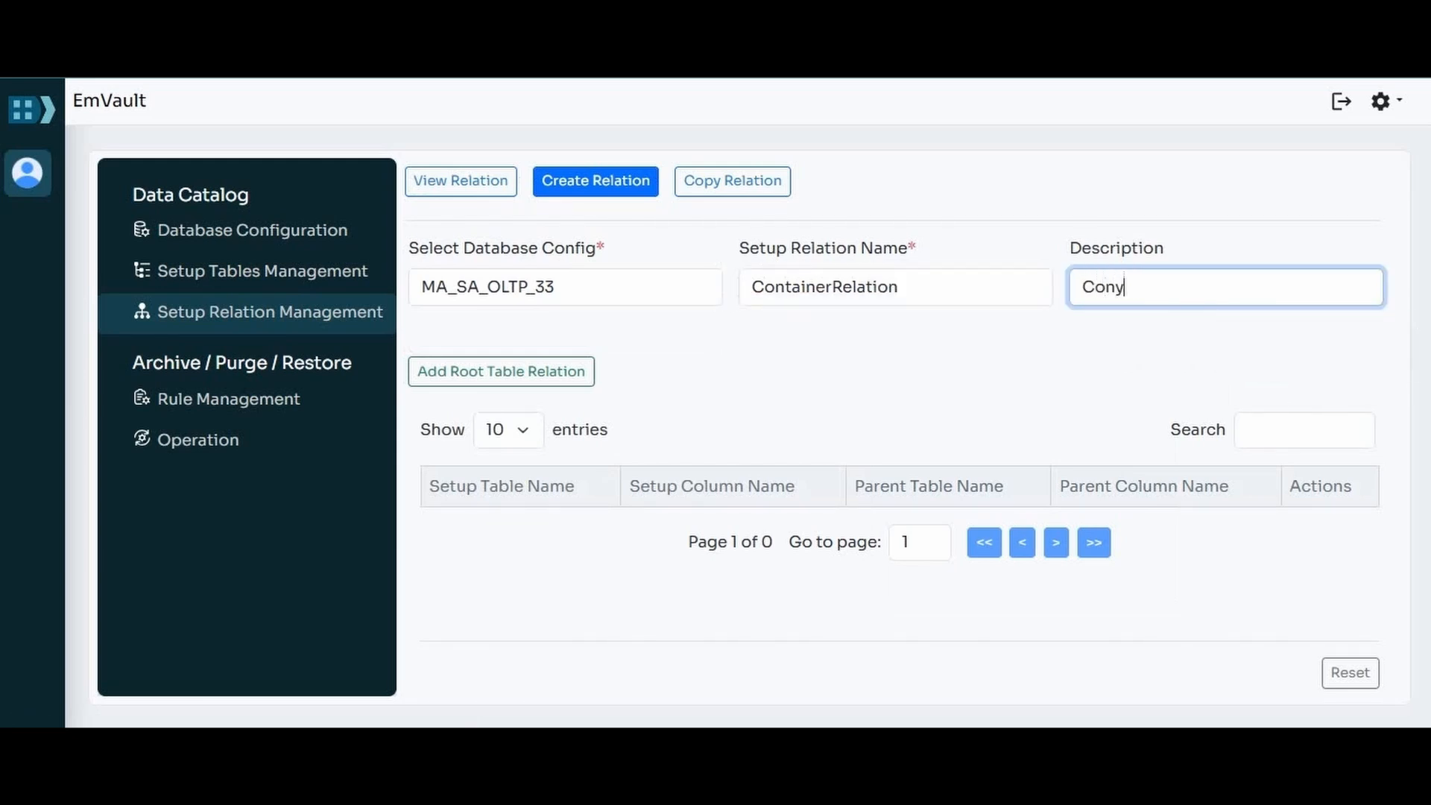
pyautogui.press('BackSpace')
pyautogui.write('tainer relation')
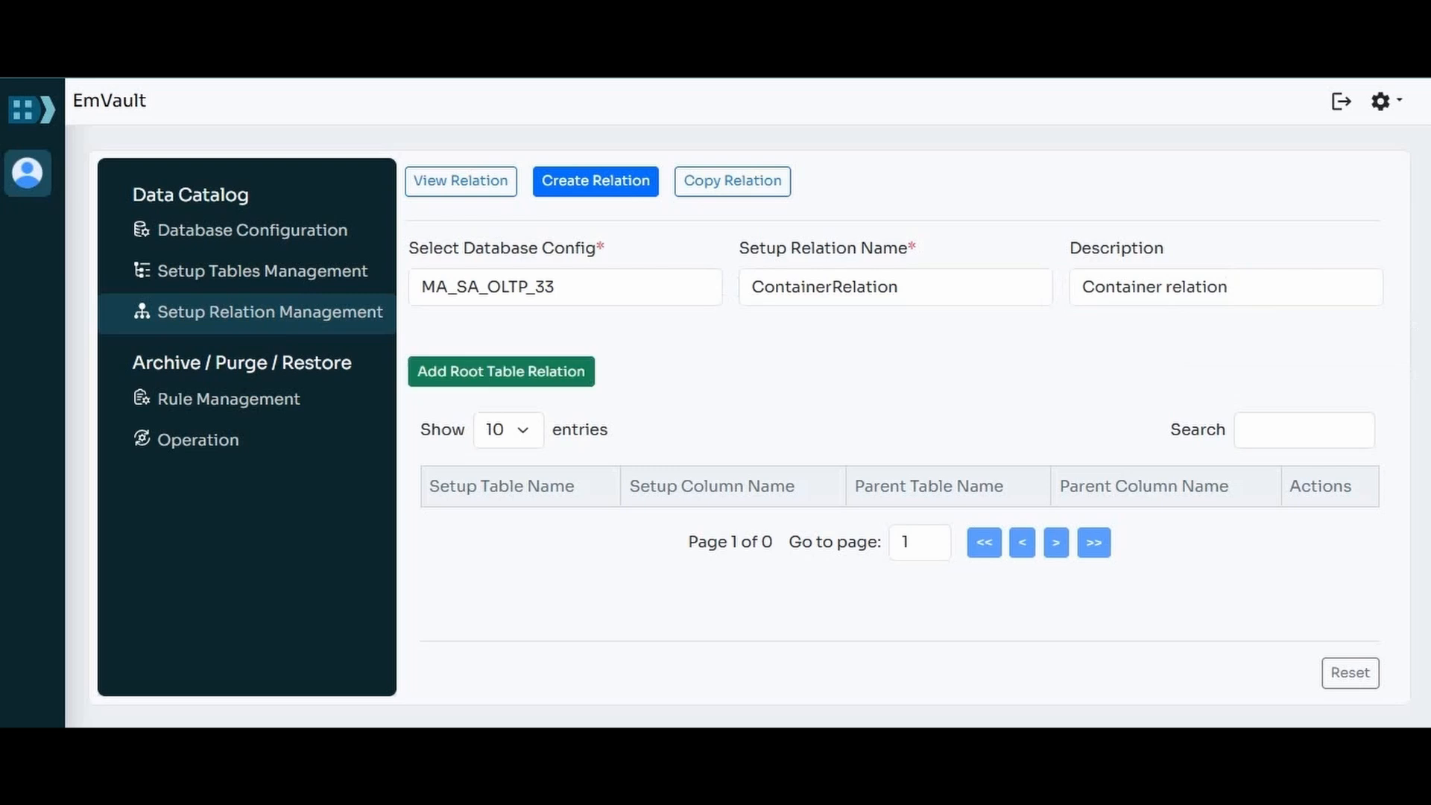
# Step: Add a root table relation to ContainerRelation using the Container table and its ContainerId column, and save it
pyautogui.click(500, 371)
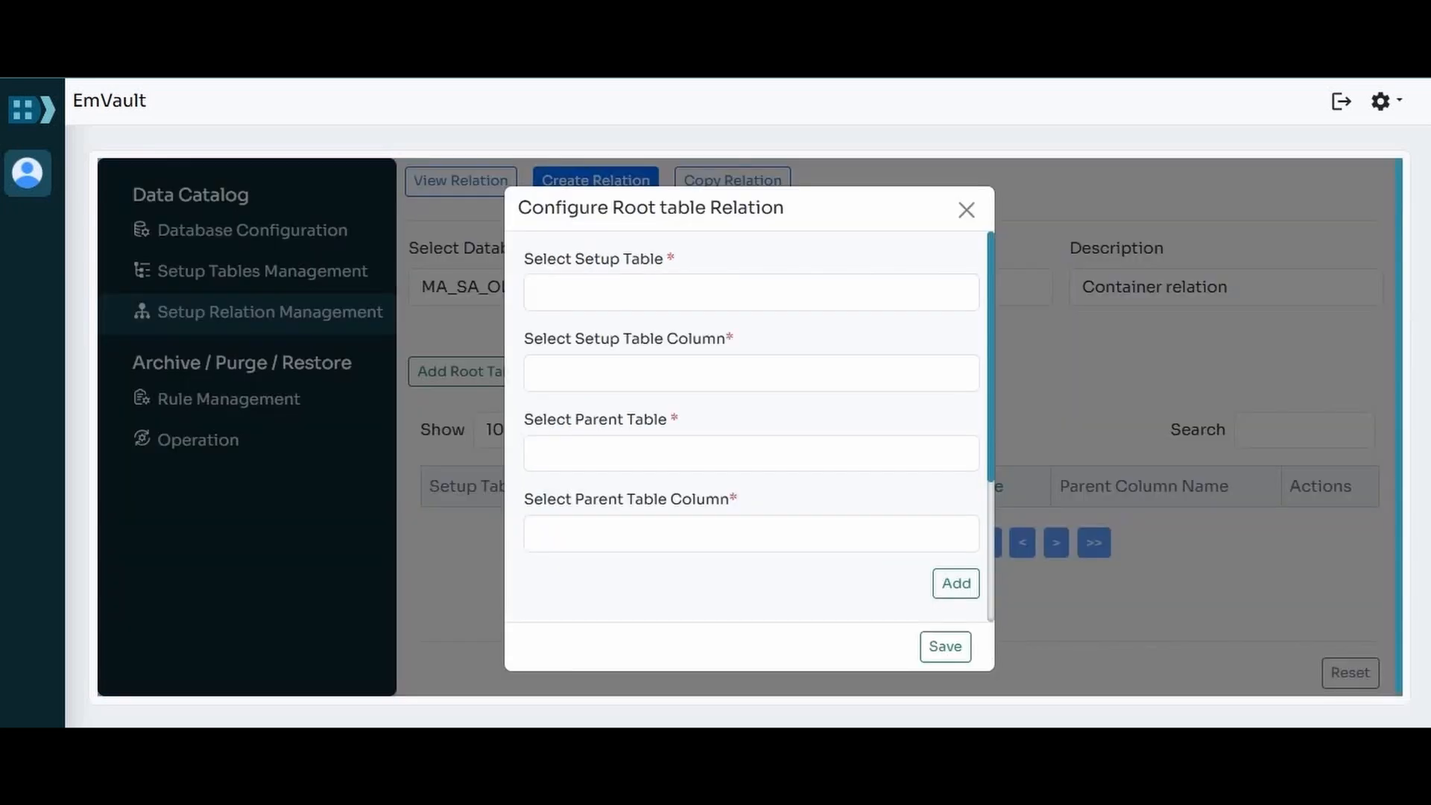
pyautogui.click(752, 292)
pyautogui.click(583, 332)
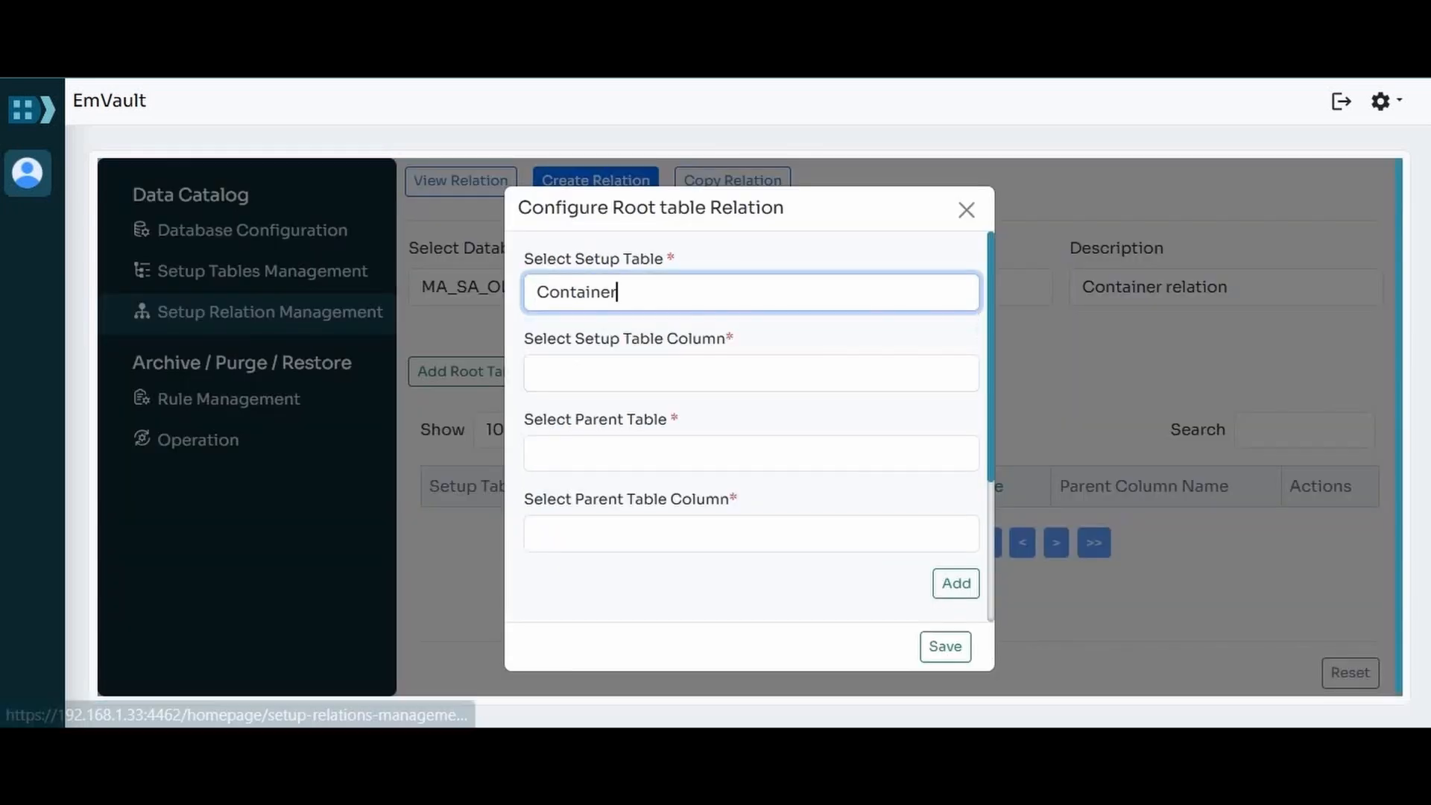
pyautogui.click(751, 373)
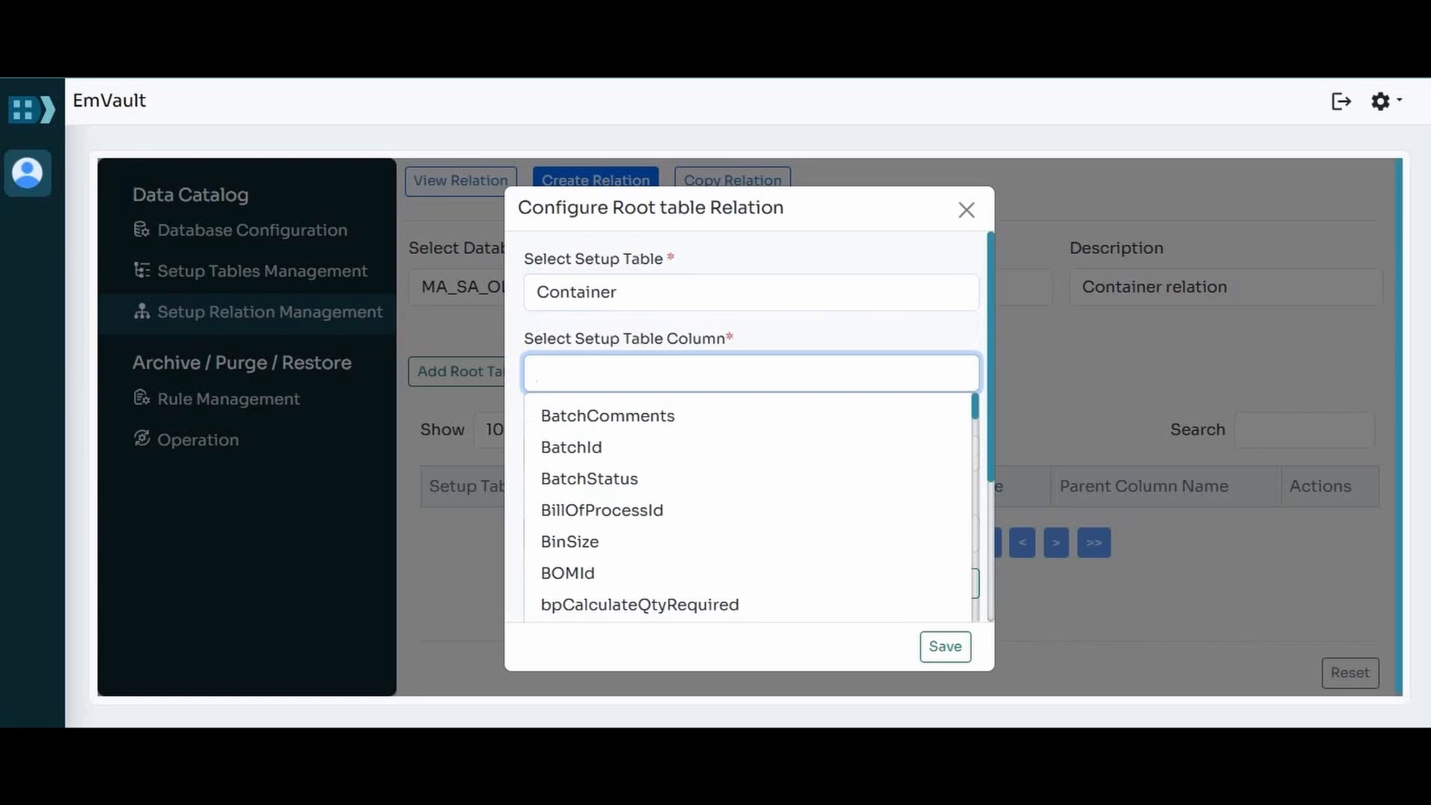
pyautogui.write('conta')
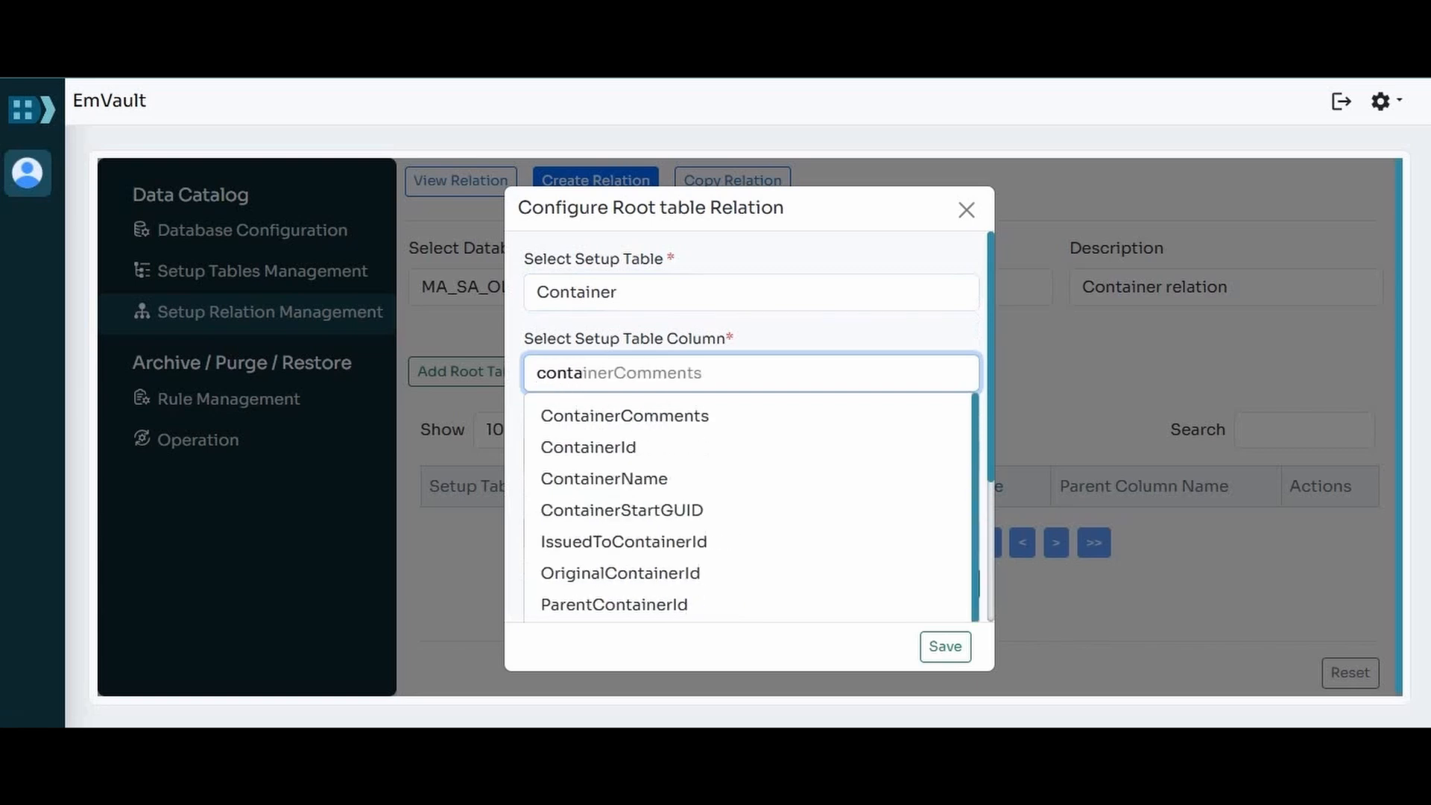
pyautogui.click(588, 447)
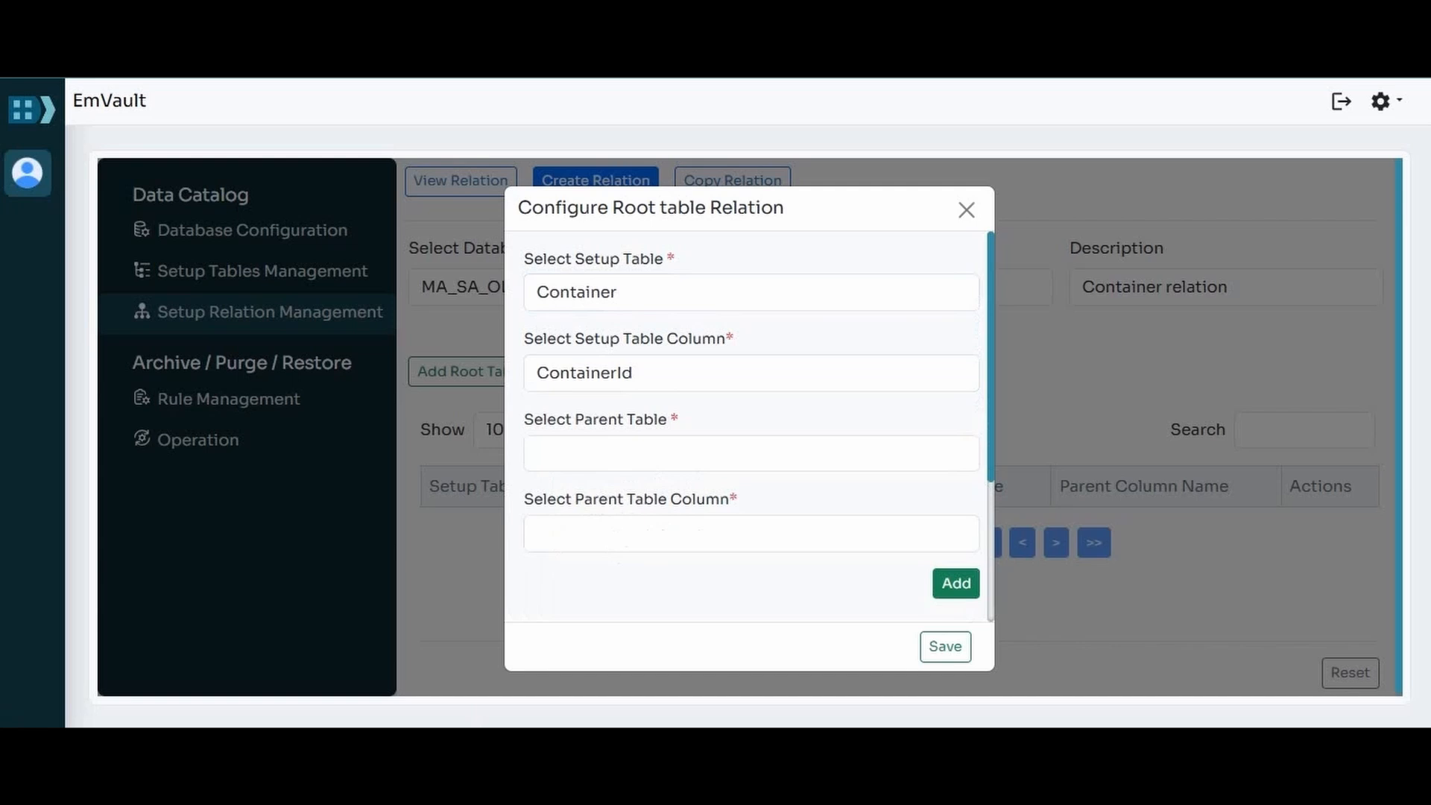
pyautogui.click(956, 583)
pyautogui.scroll(-4, 957, 584)
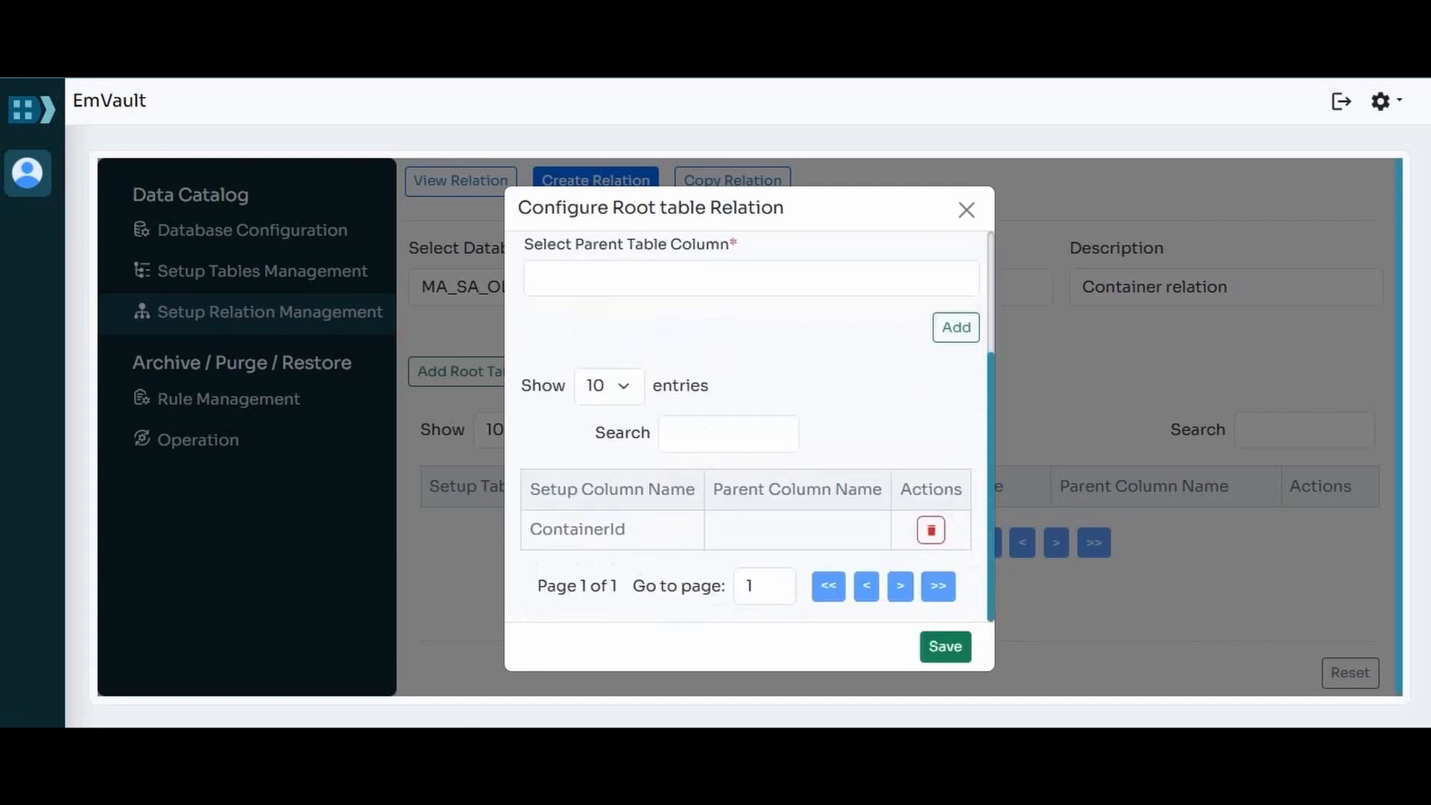
pyautogui.click(945, 646)
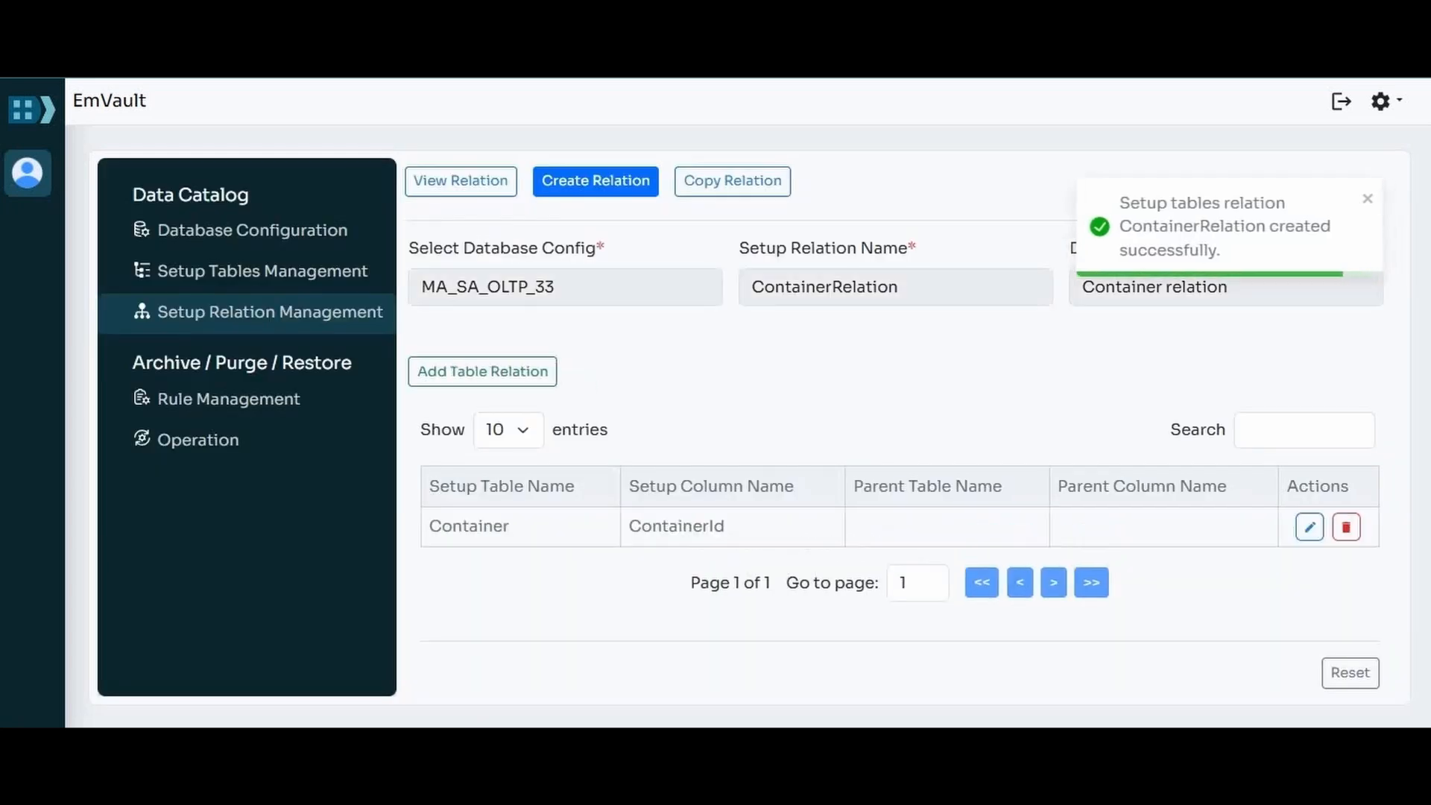
pyautogui.click(1368, 199)
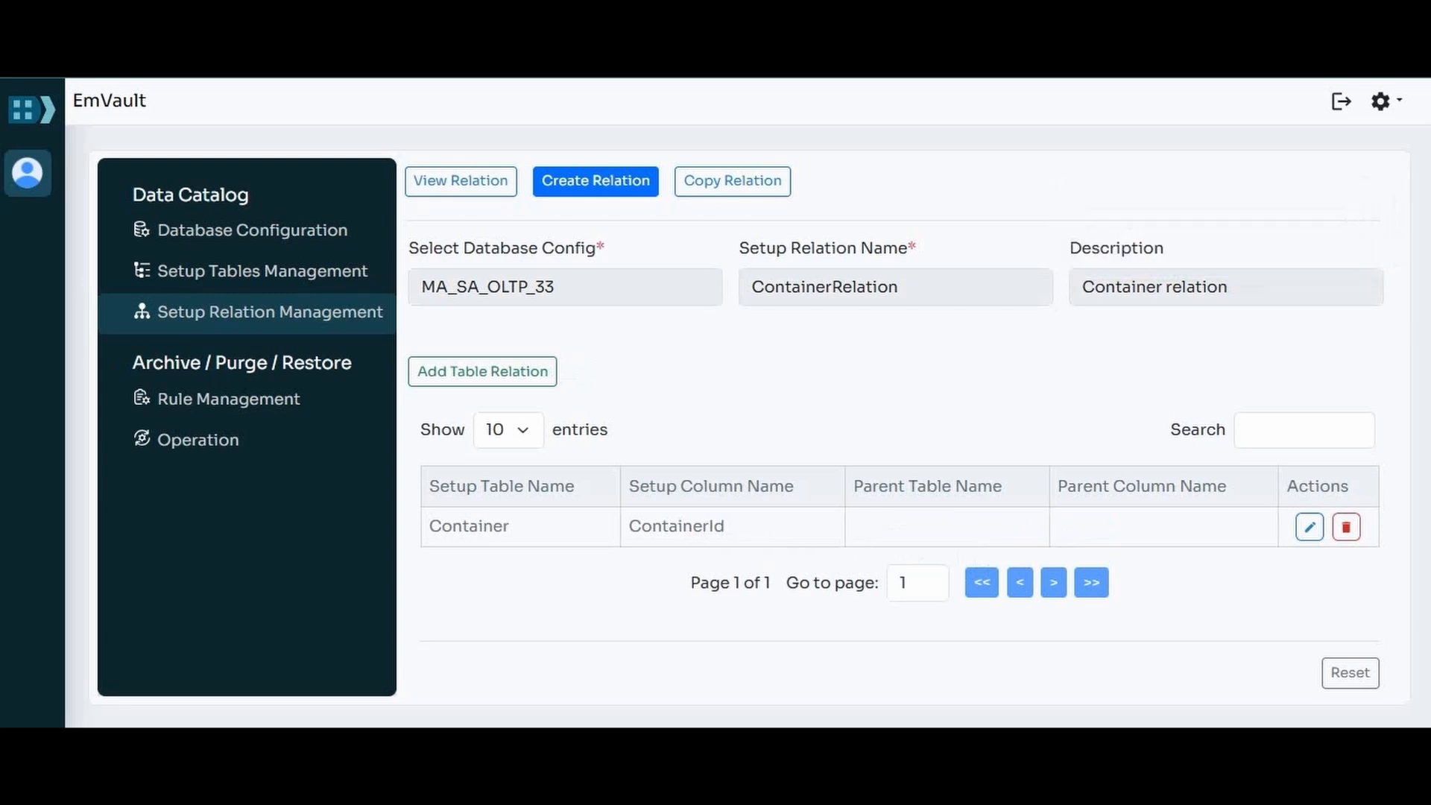
# Step: View the saved ContainerRelation of the MA_SA_OLTP_33 configuration and look over its table relations
pyautogui.click(461, 181)
pyautogui.click(565, 287)
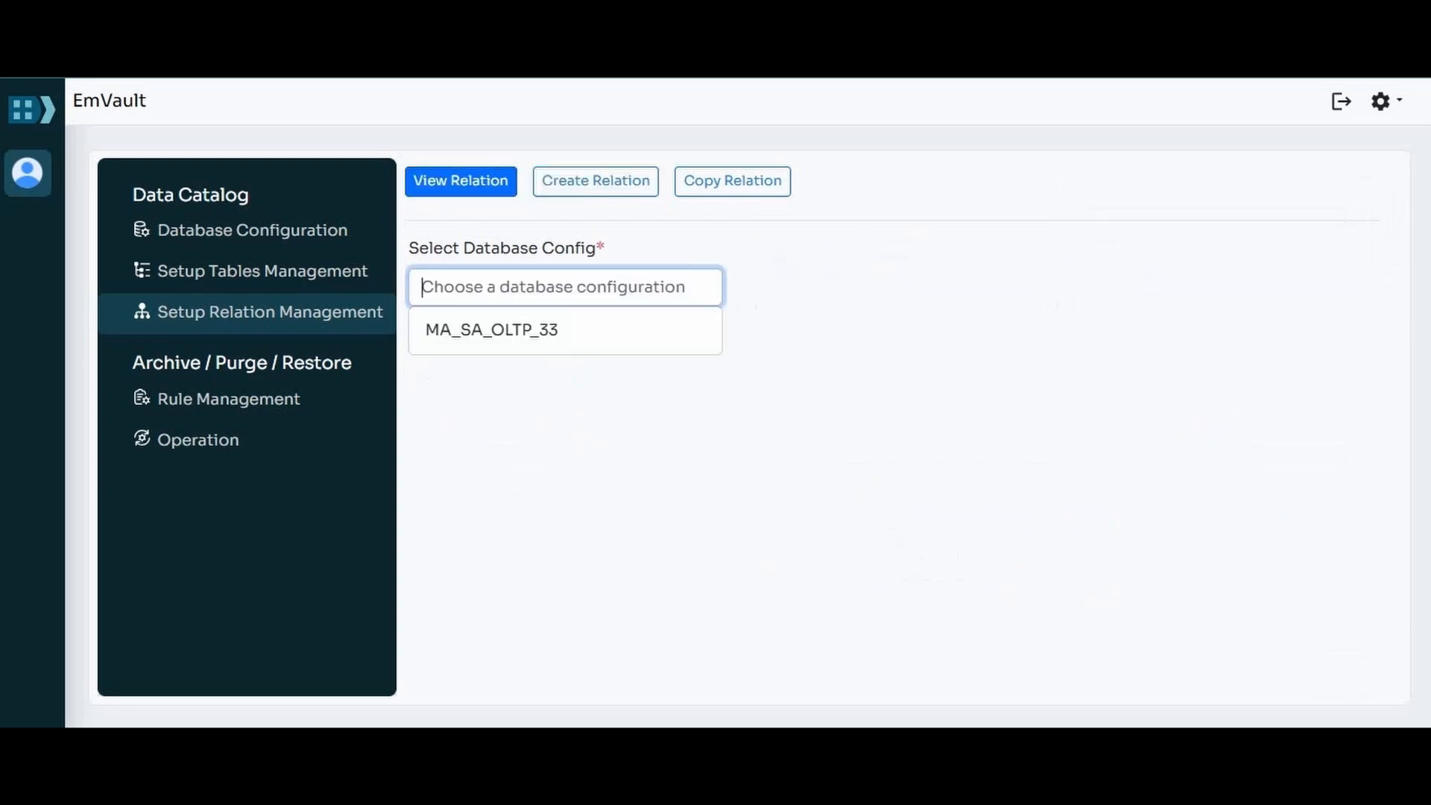
pyautogui.click(495, 326)
pyautogui.click(565, 372)
pyautogui.click(498, 415)
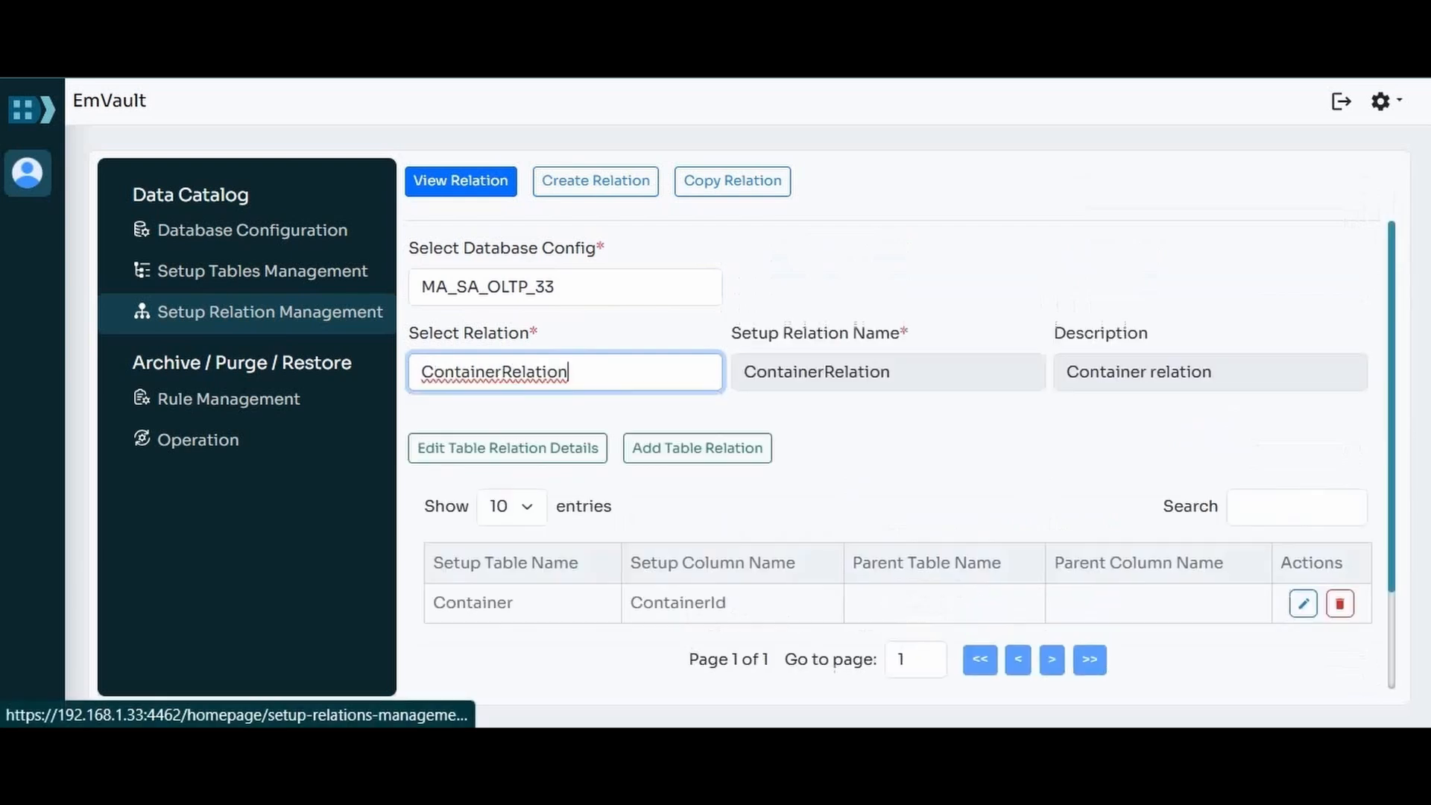
pyautogui.click(879, 447)
pyautogui.scroll(-2, 880, 447)
pyautogui.scroll(2, 880, 447)
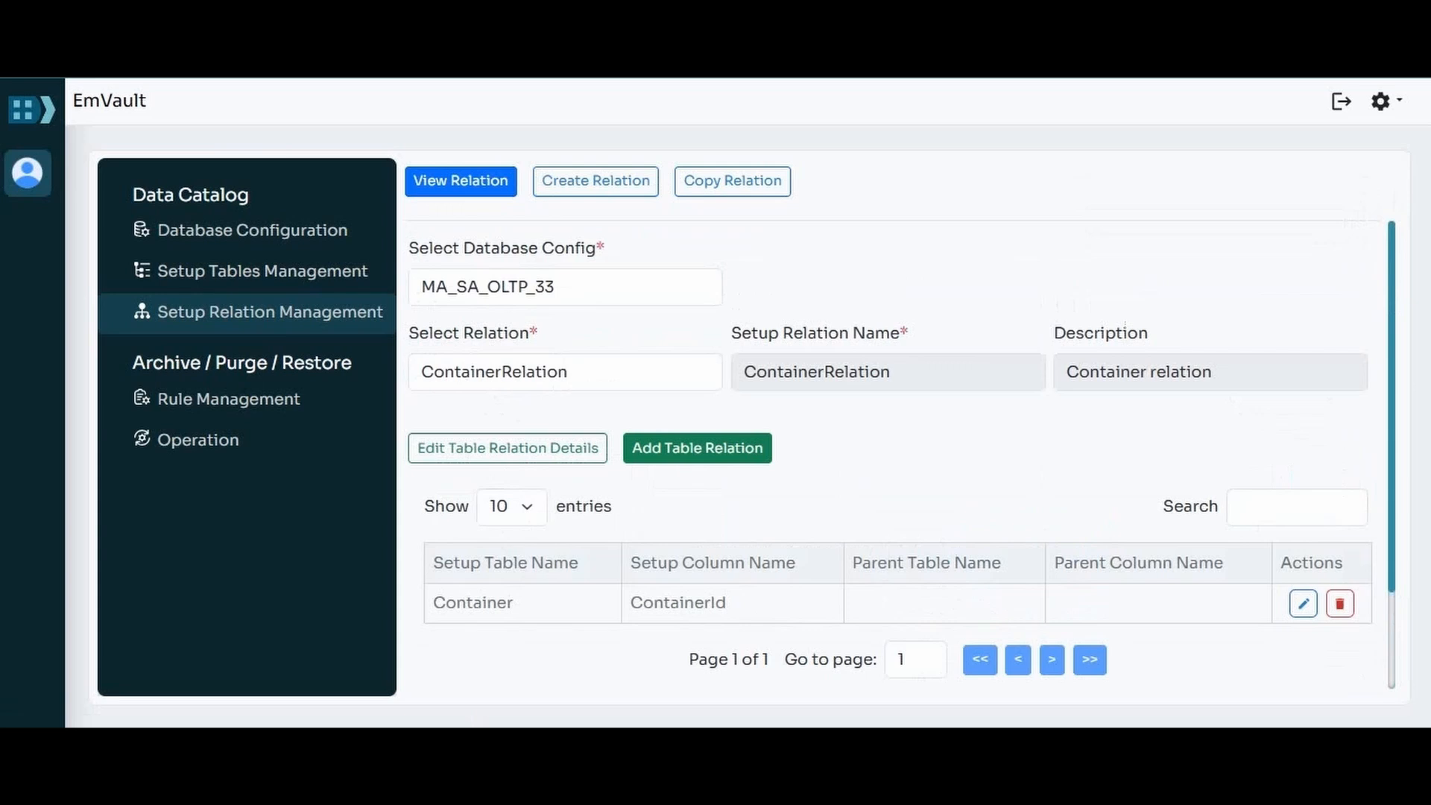
# Step: Start a new table relation in ContainerRelation with HistoryMainline as setup table and HistoryId as its column
pyautogui.click(697, 448)
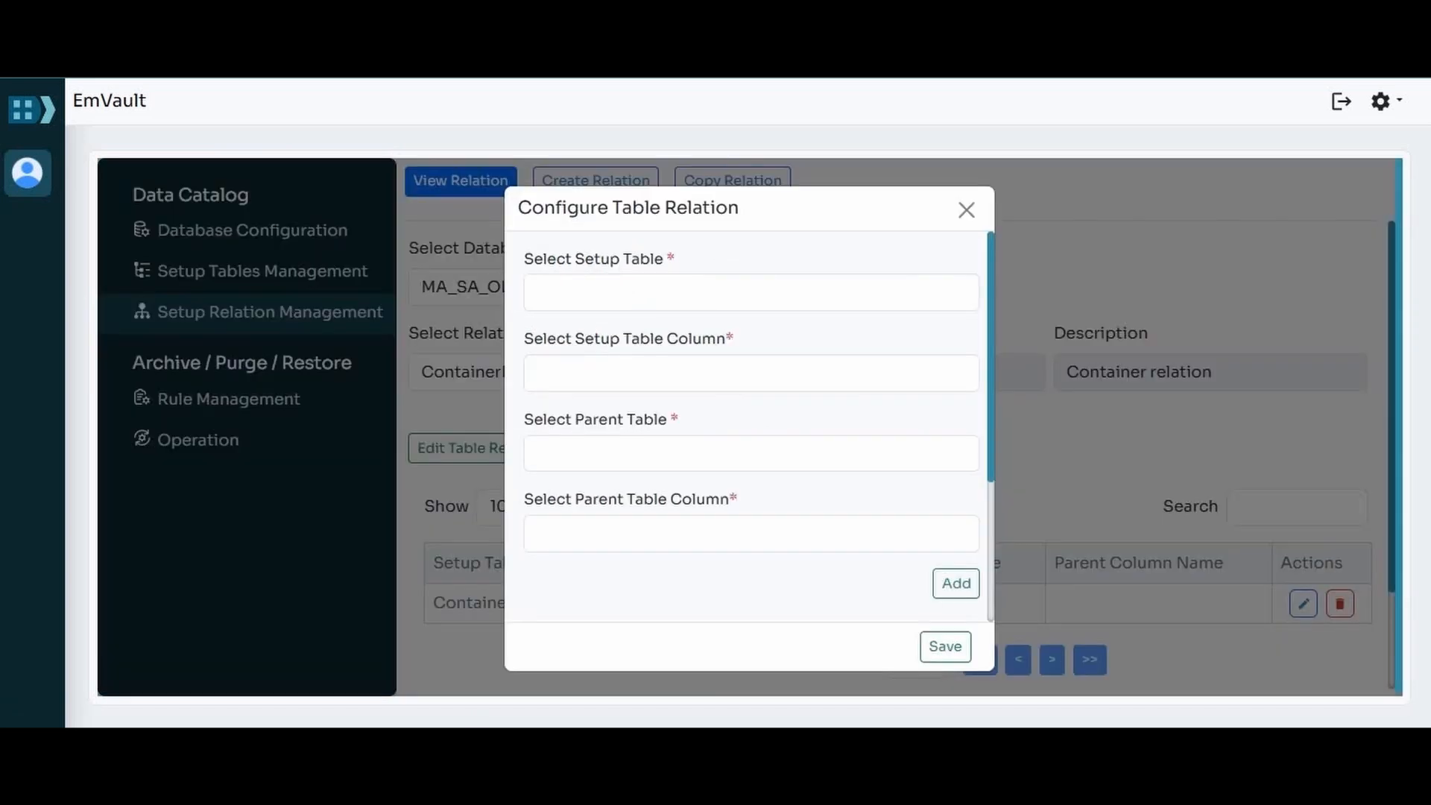
pyautogui.click(751, 292)
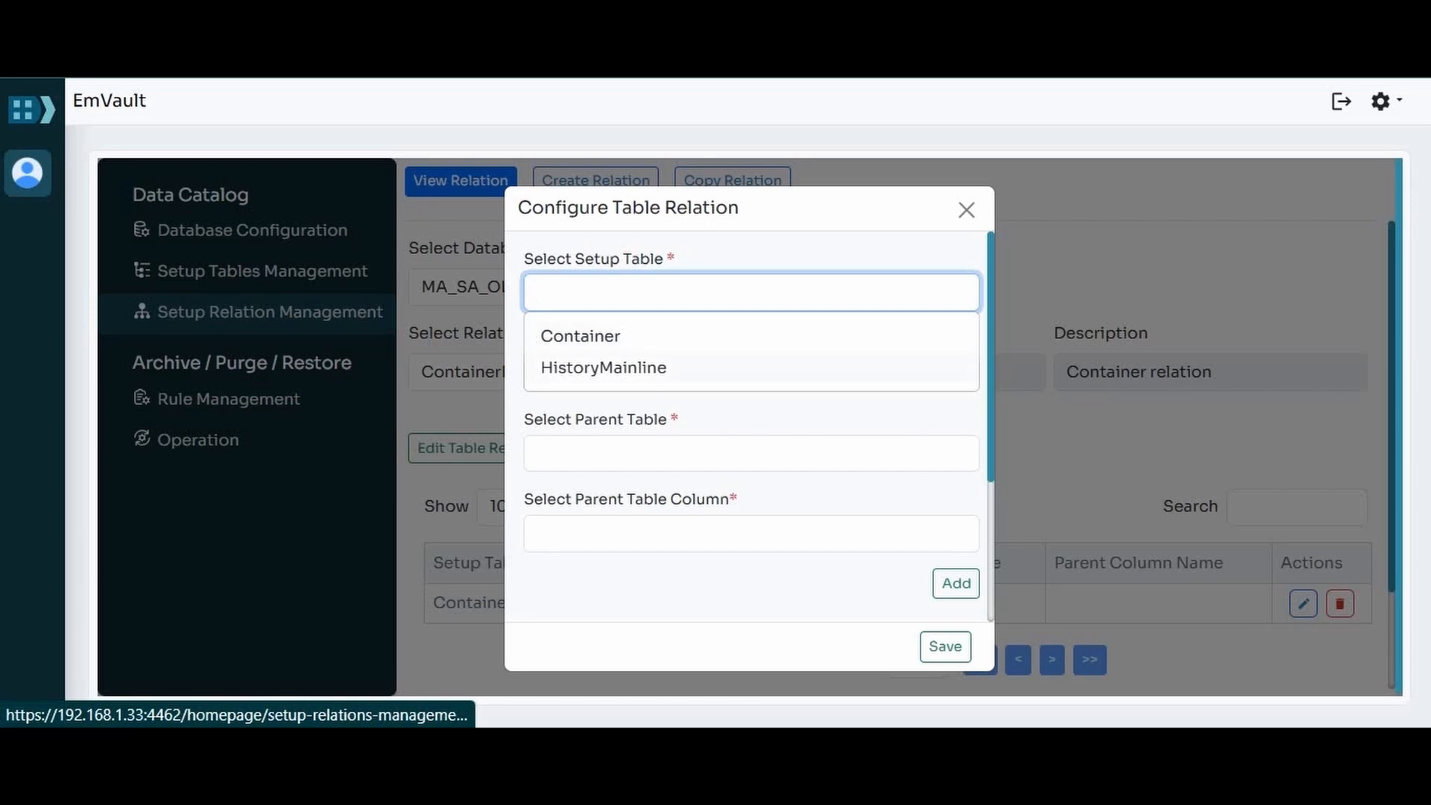
pyautogui.click(604, 367)
pyautogui.click(641, 373)
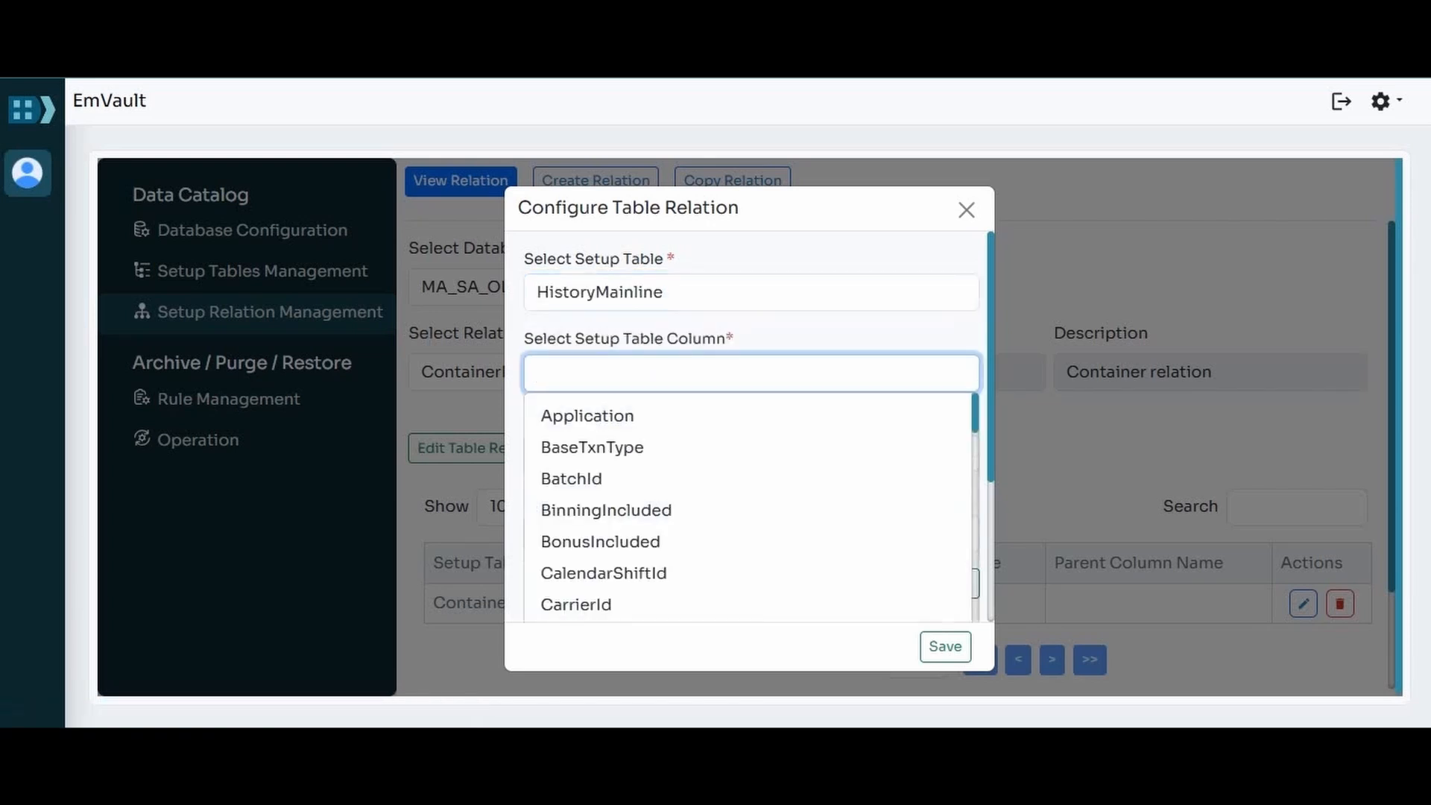
pyautogui.write('His')
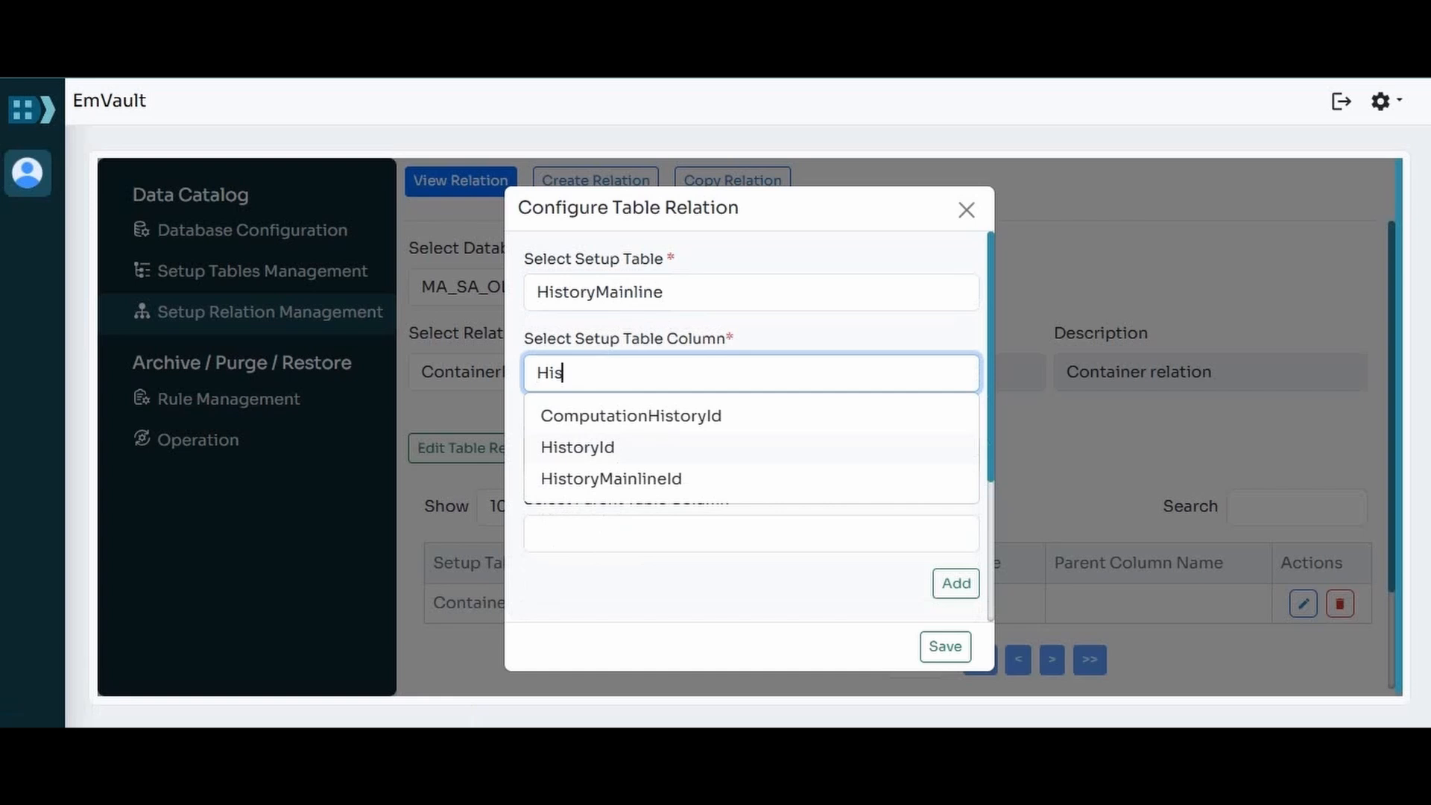
pyautogui.click(597, 449)
# Step: Link HistoryId to the ContainerId column of the parent table Container, add the column pair and save the table relation
pyautogui.click(597, 451)
pyautogui.click(597, 496)
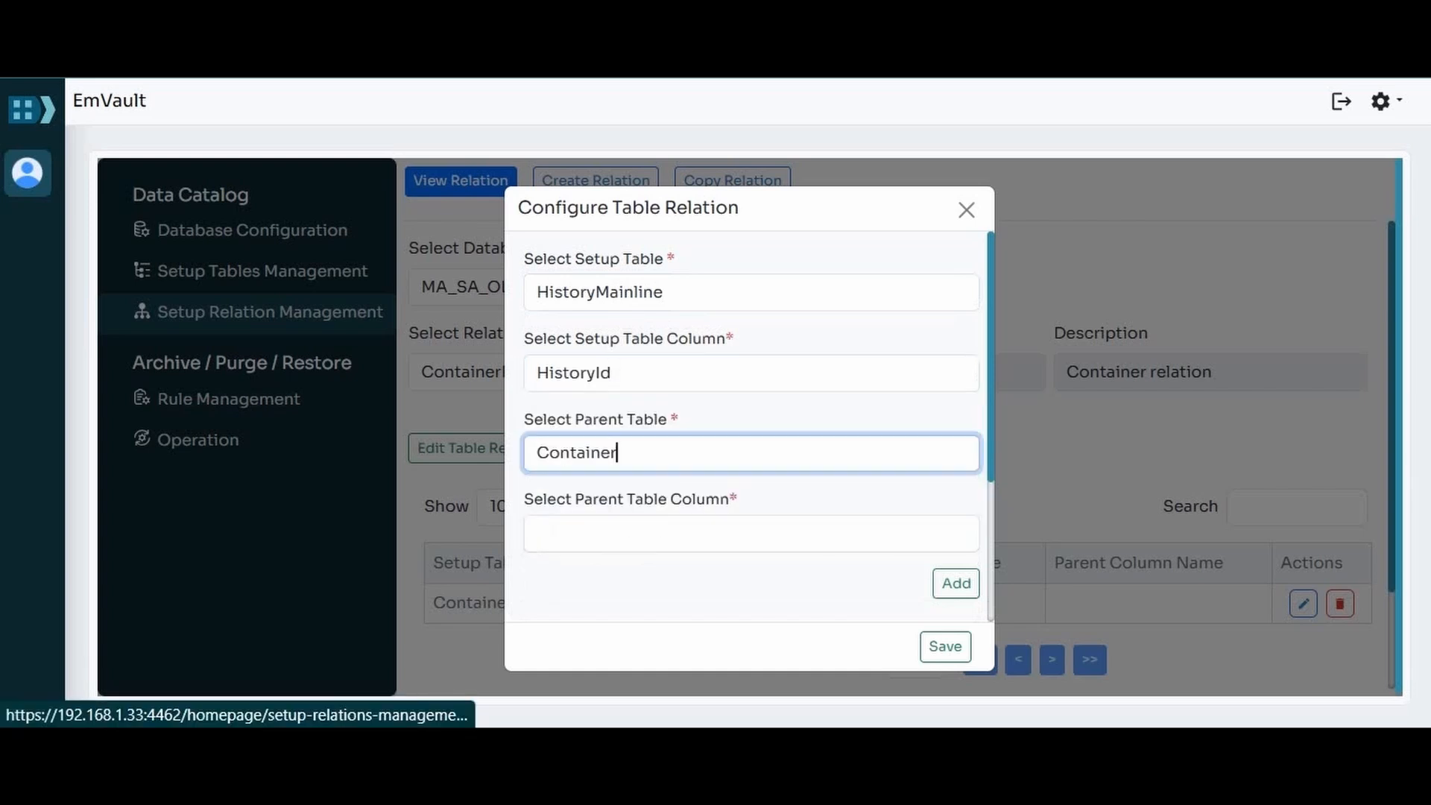
pyautogui.click(597, 533)
pyautogui.write('conta')
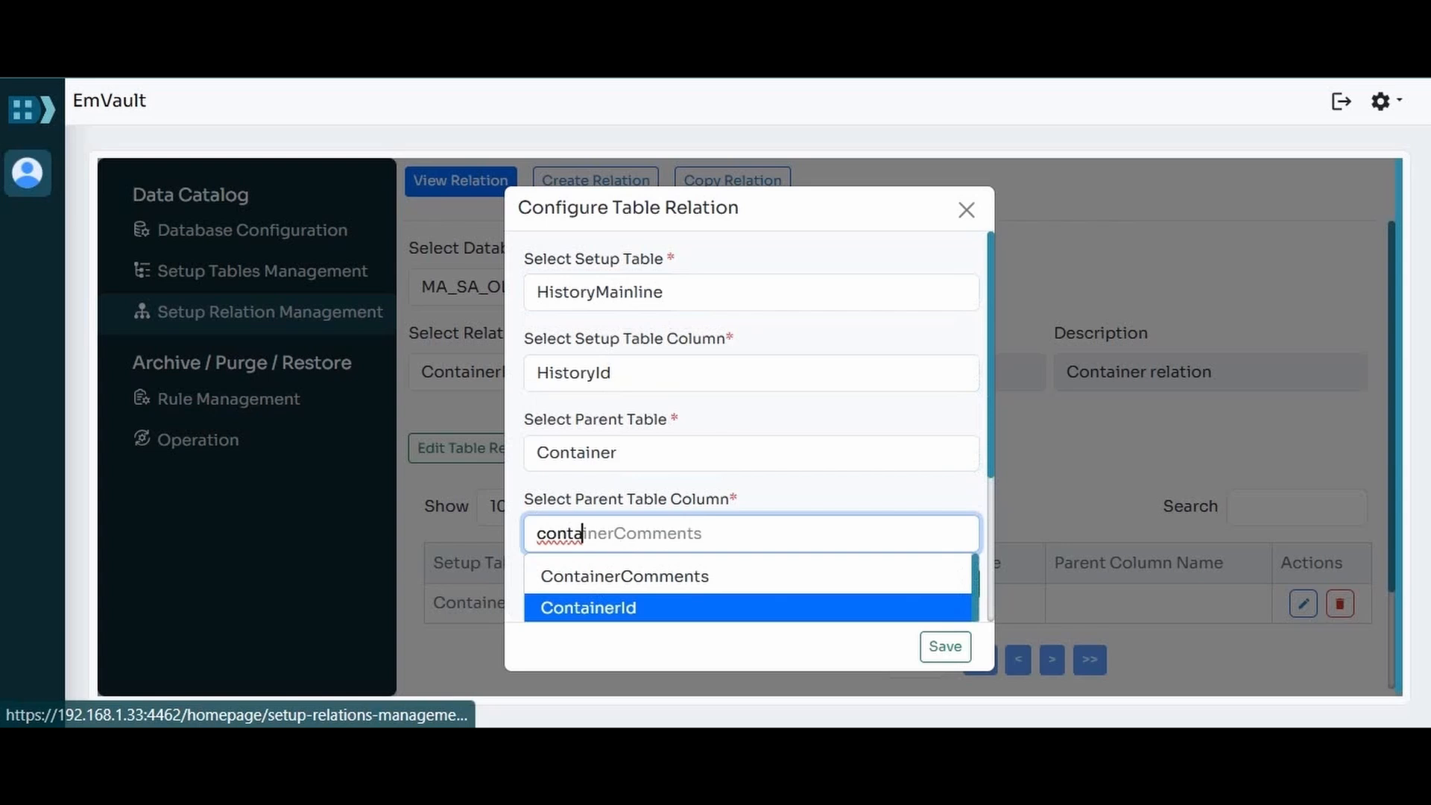
pyautogui.click(589, 608)
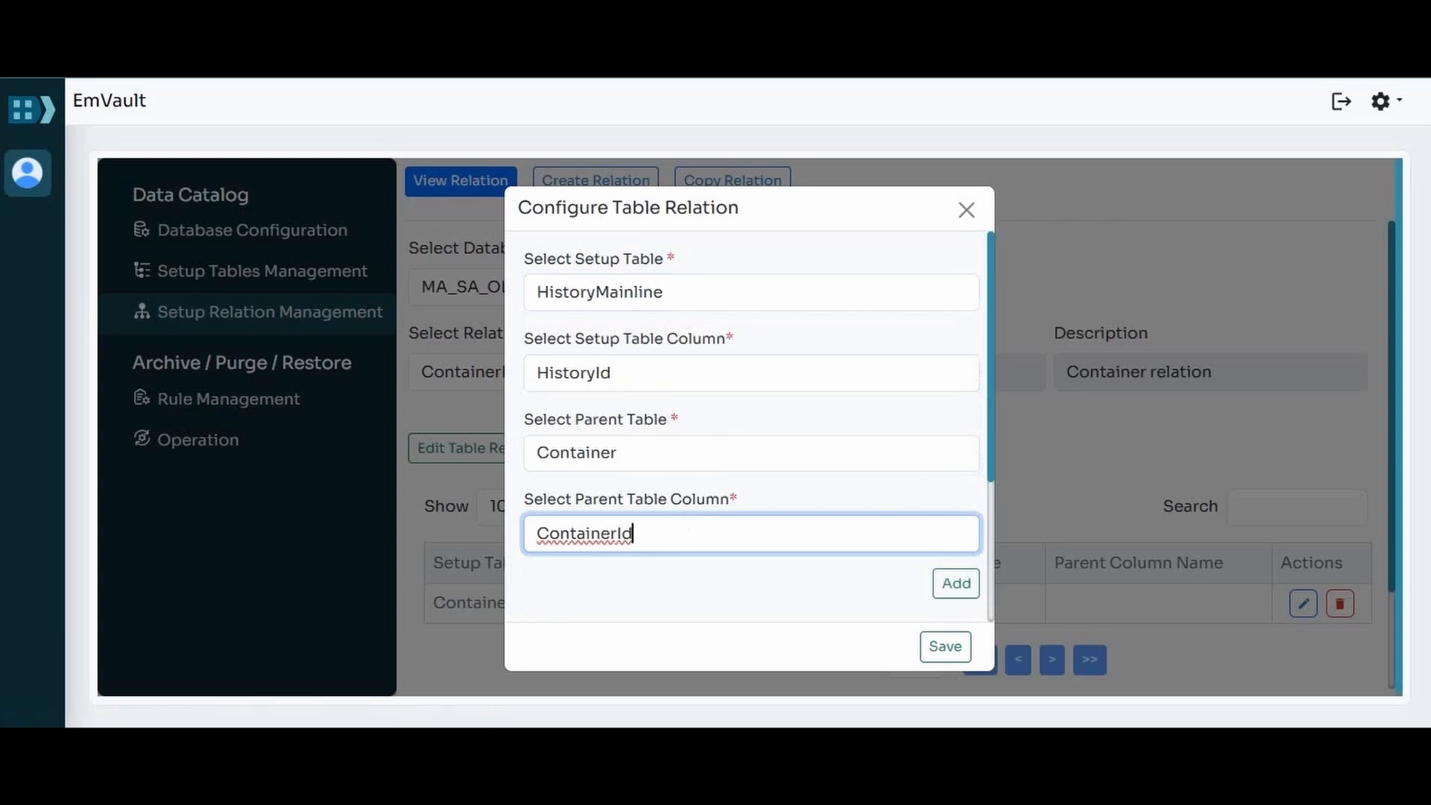
pyautogui.click(745, 589)
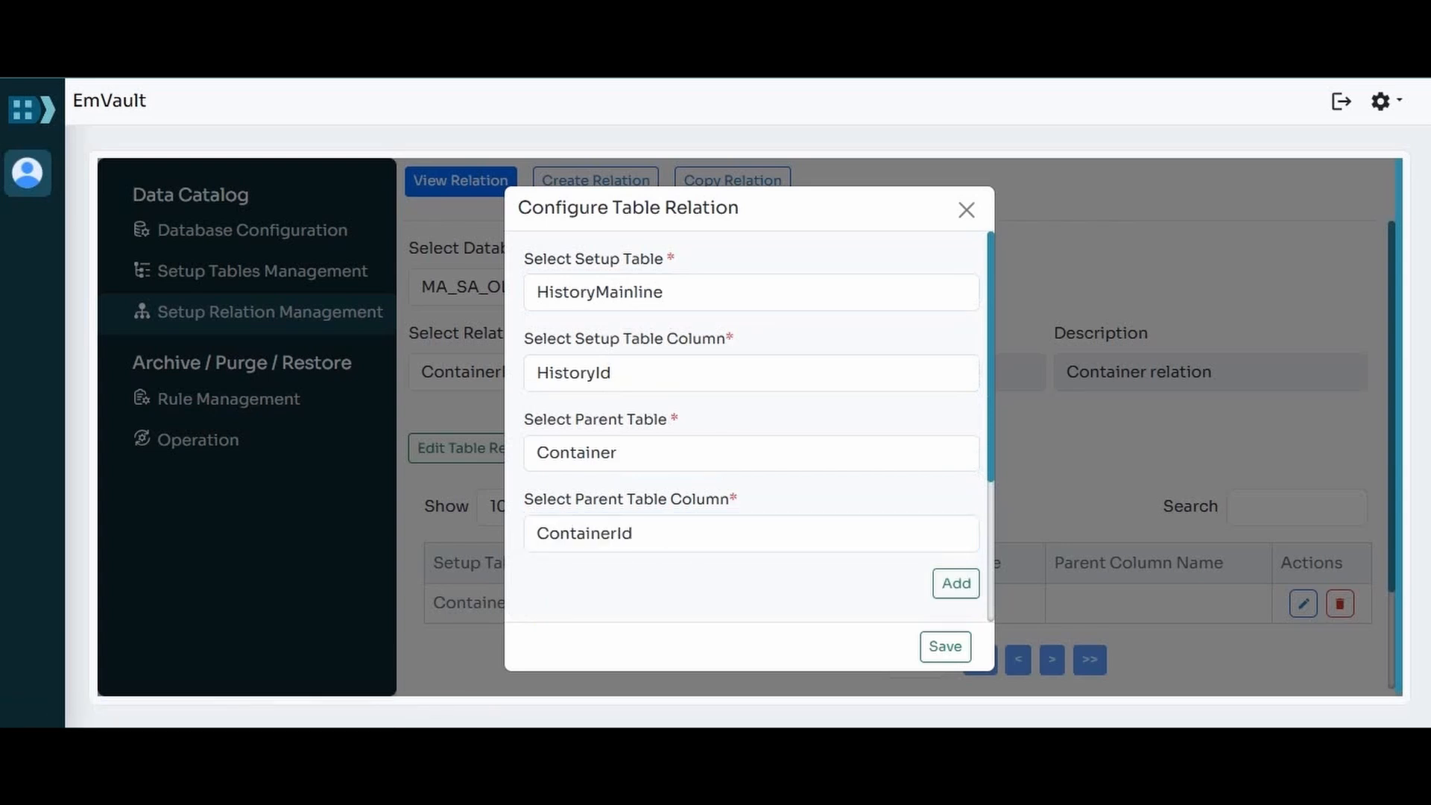
pyautogui.scroll(-2, 749, 427)
pyautogui.click(956, 452)
pyautogui.scroll(-1, 706, 427)
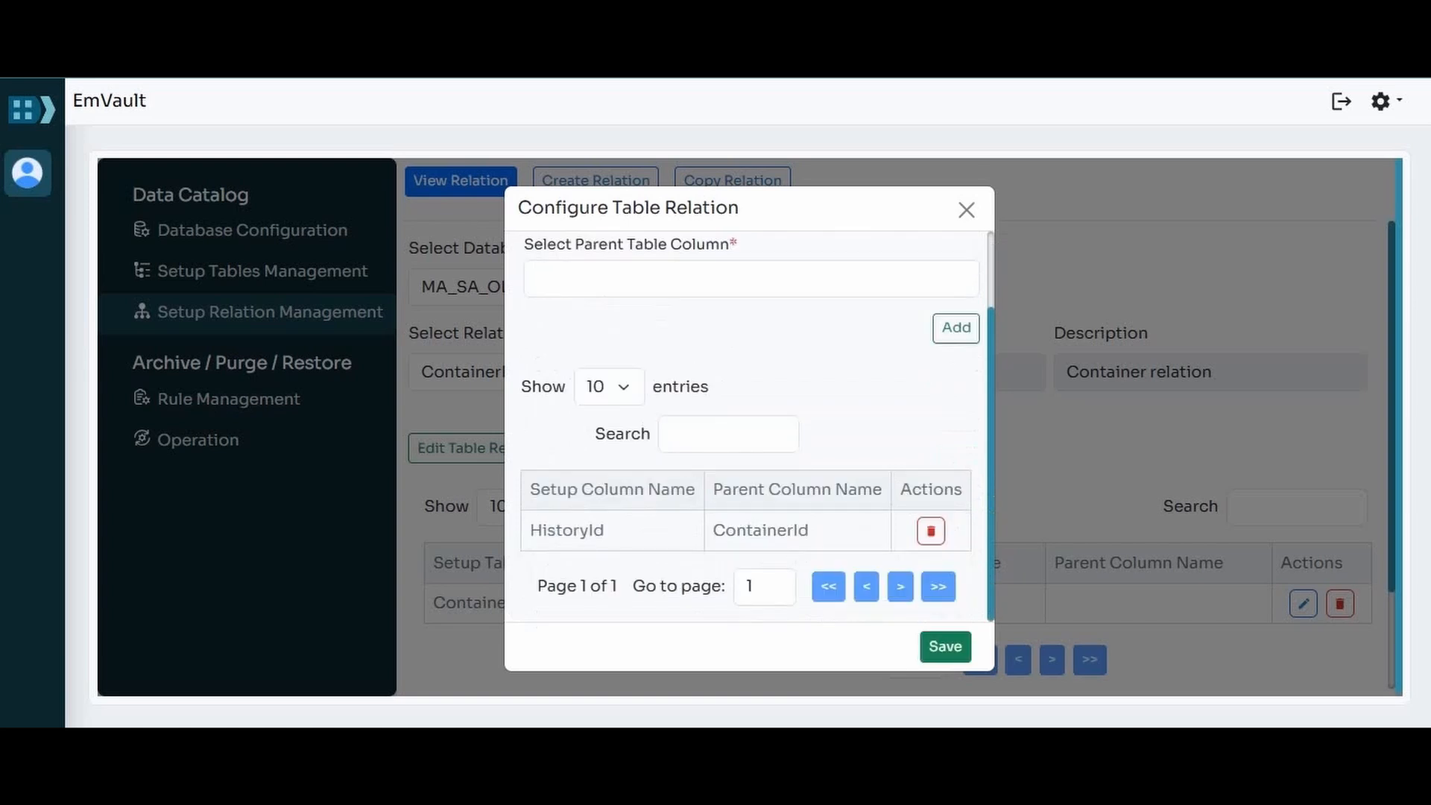
pyautogui.click(945, 646)
pyautogui.scroll(-2, 945, 646)
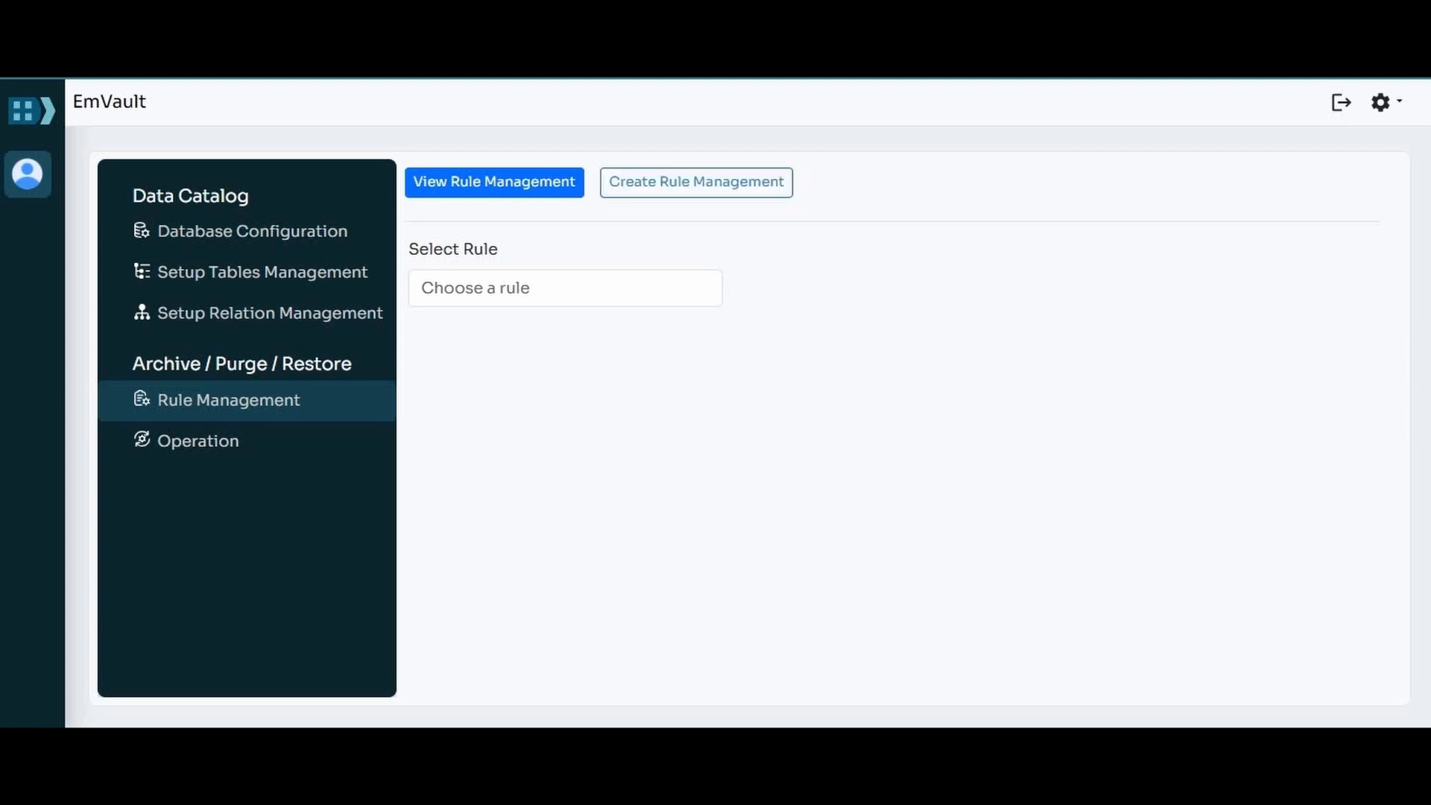
# Step: Create a new rule in Rule Management and name it MA_Archive_Container_Rule_01
pyautogui.click(696, 183)
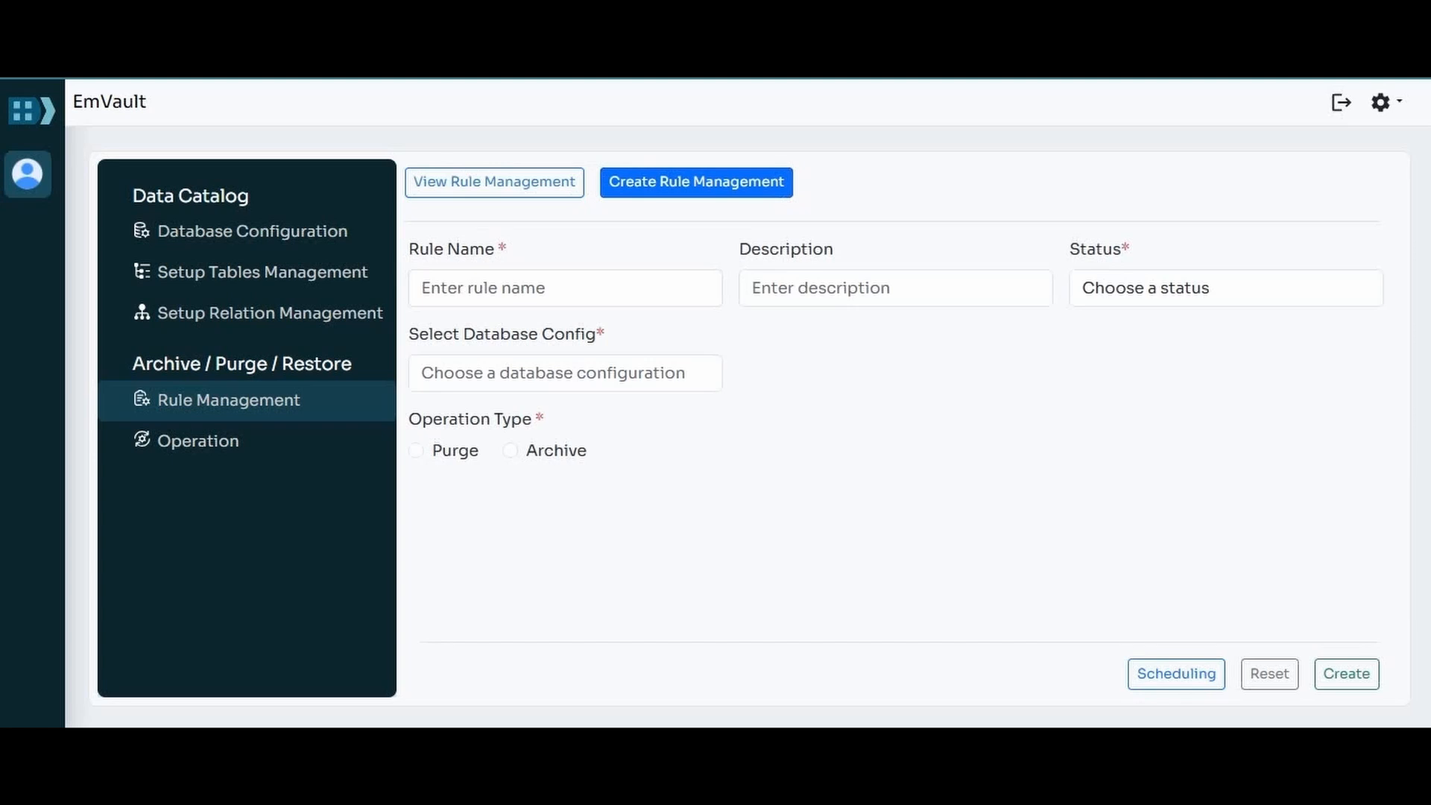
pyautogui.click(566, 288)
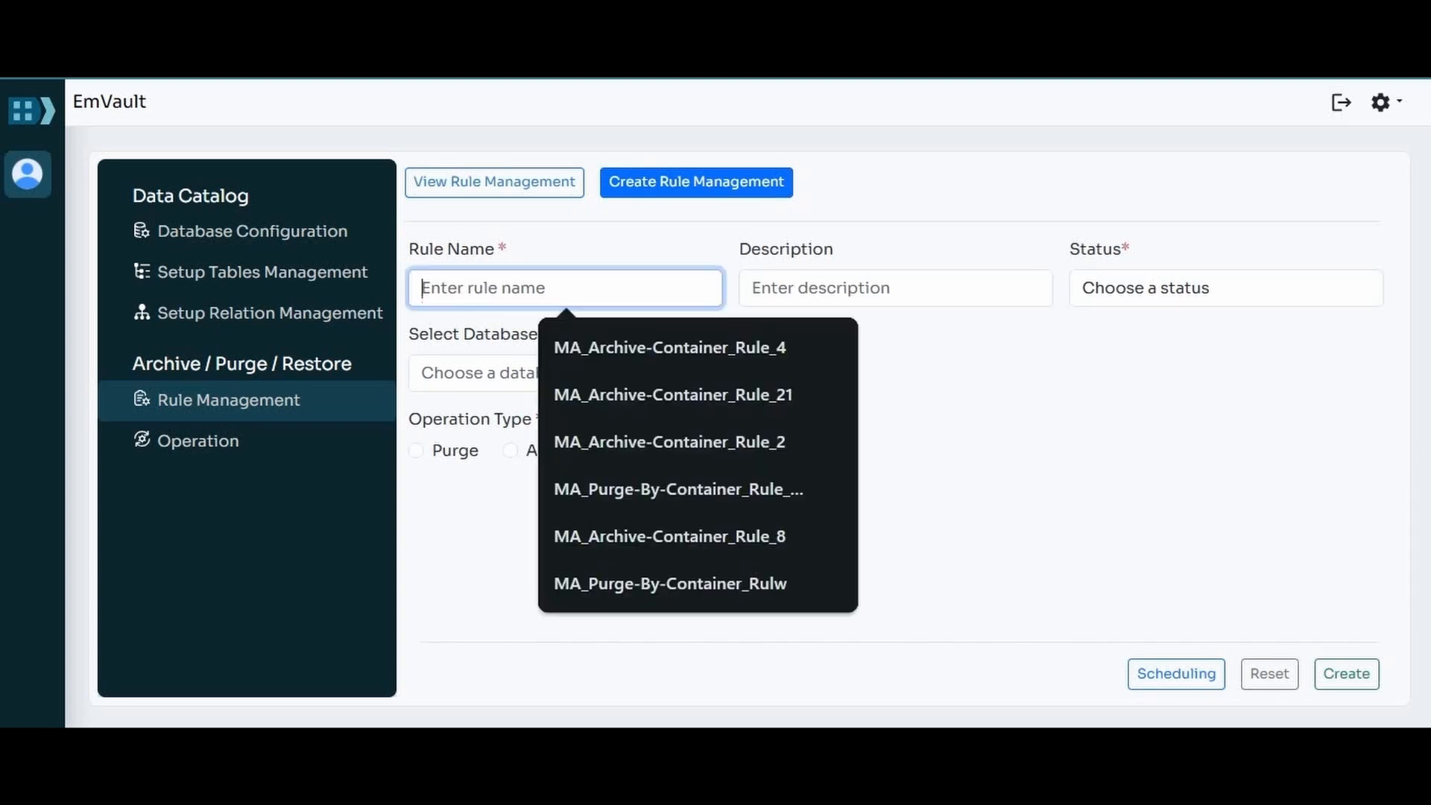
pyautogui.write('MA_')
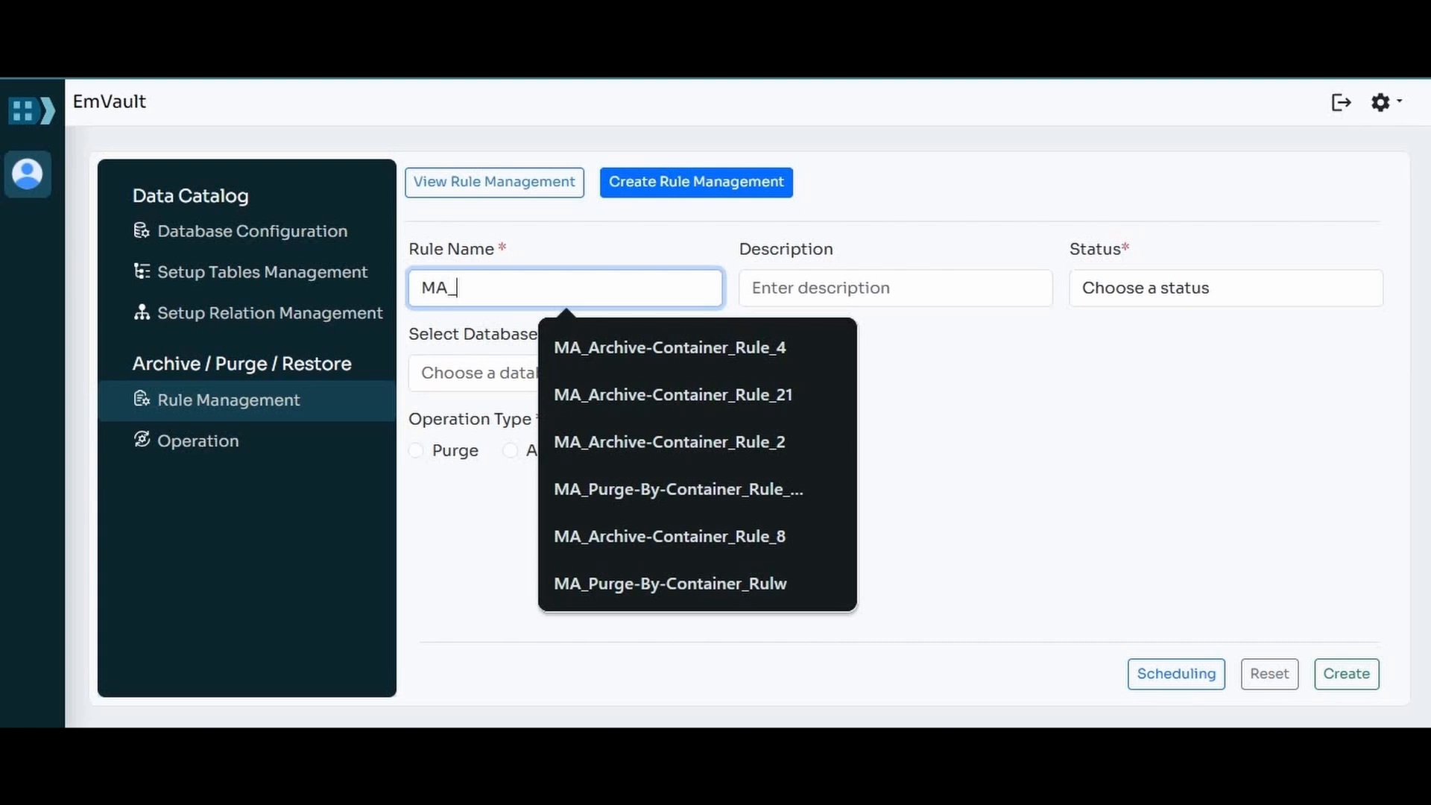
pyautogui.write('Arc')
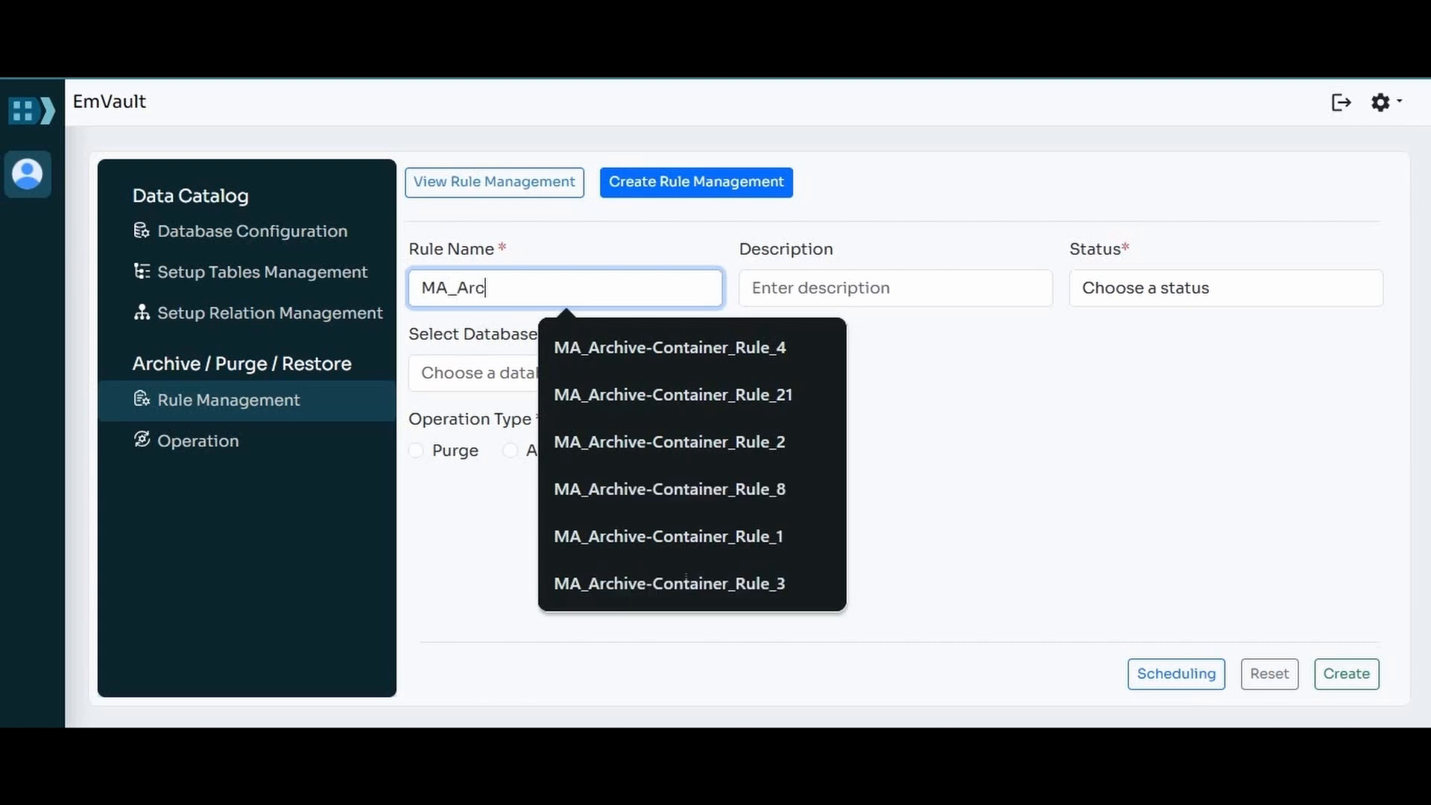
pyautogui.write('hive_Contain')
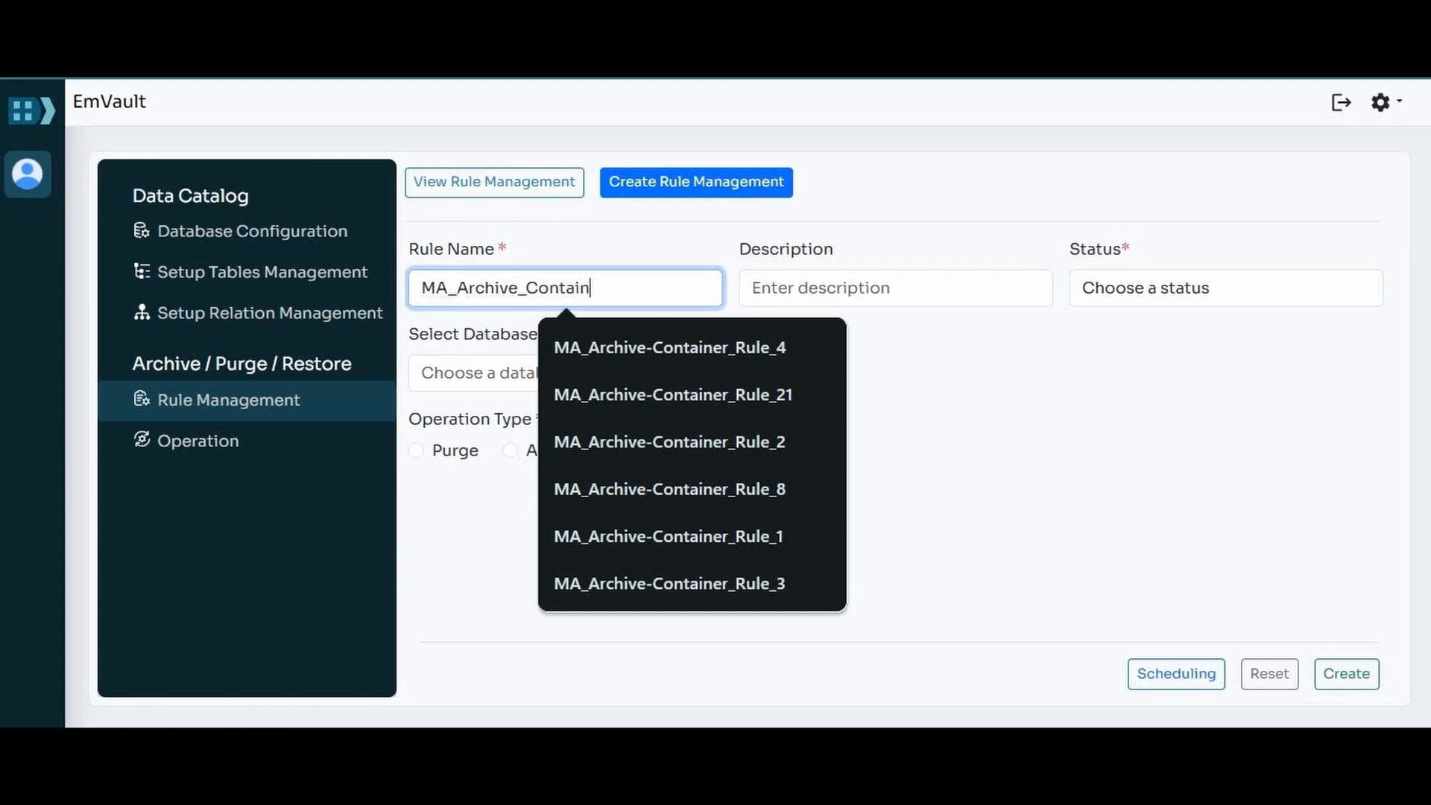
pyautogui.write('er_Rule_01')
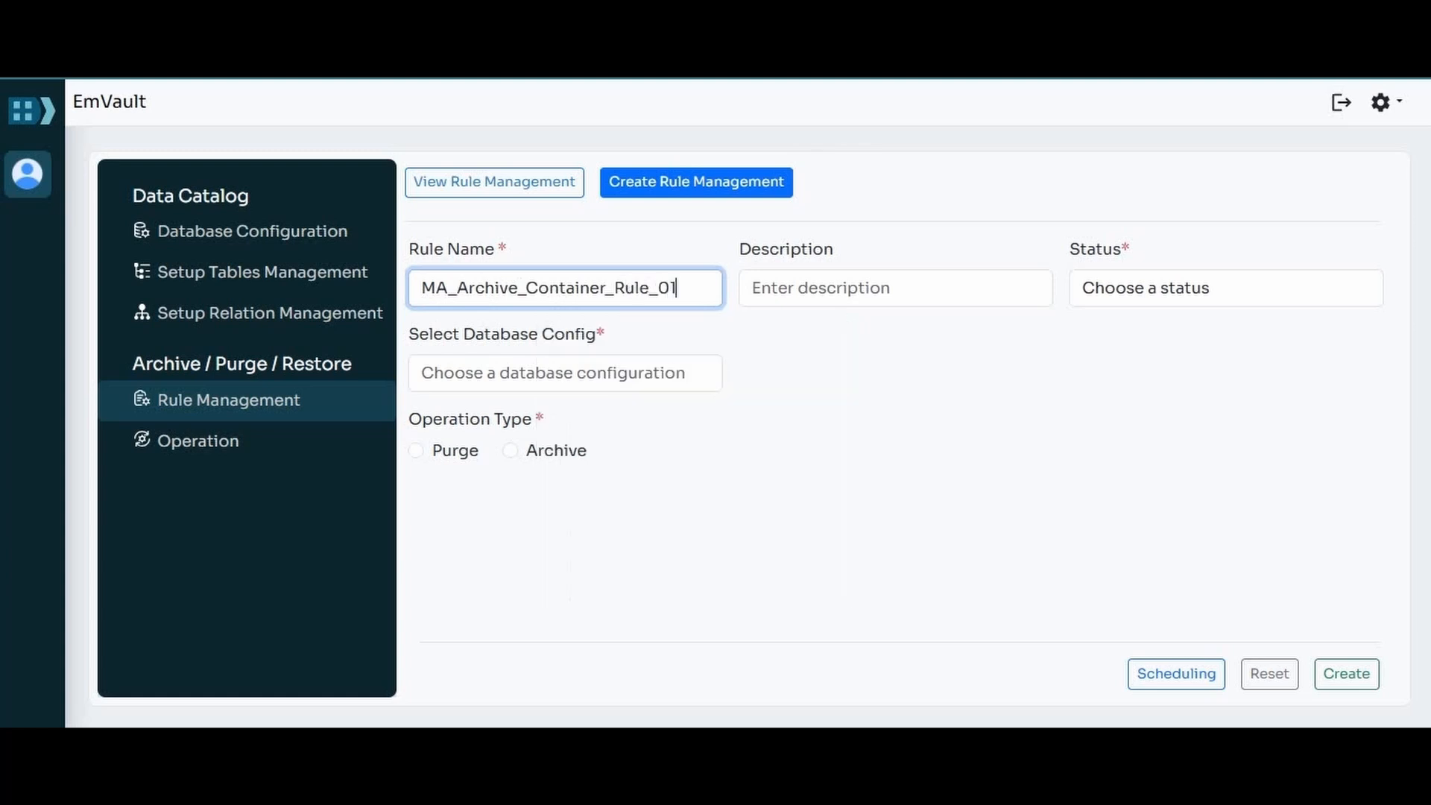
# Step: Describe the new archive rule as "Container archive rule"
pyautogui.click(896, 287)
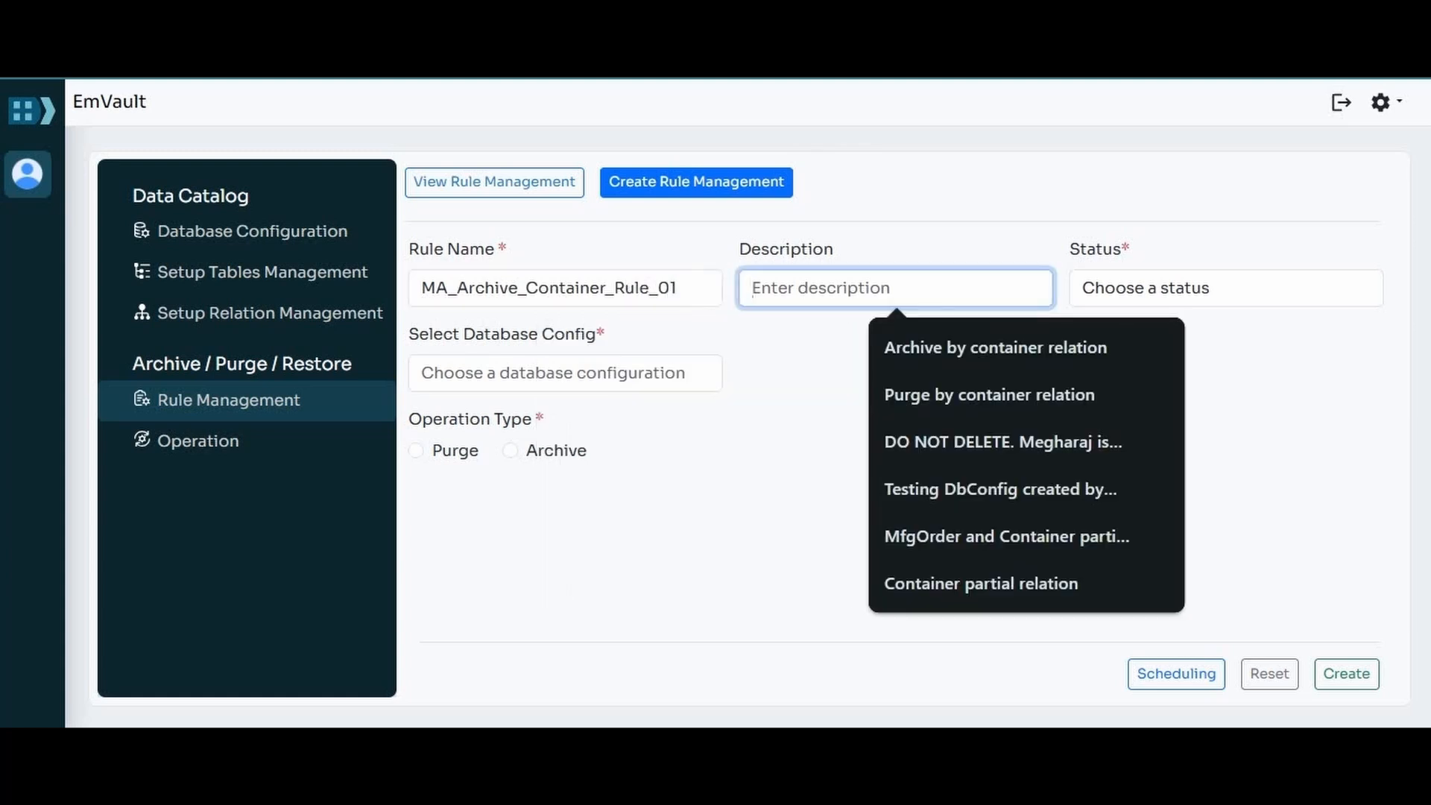
pyautogui.write('C')
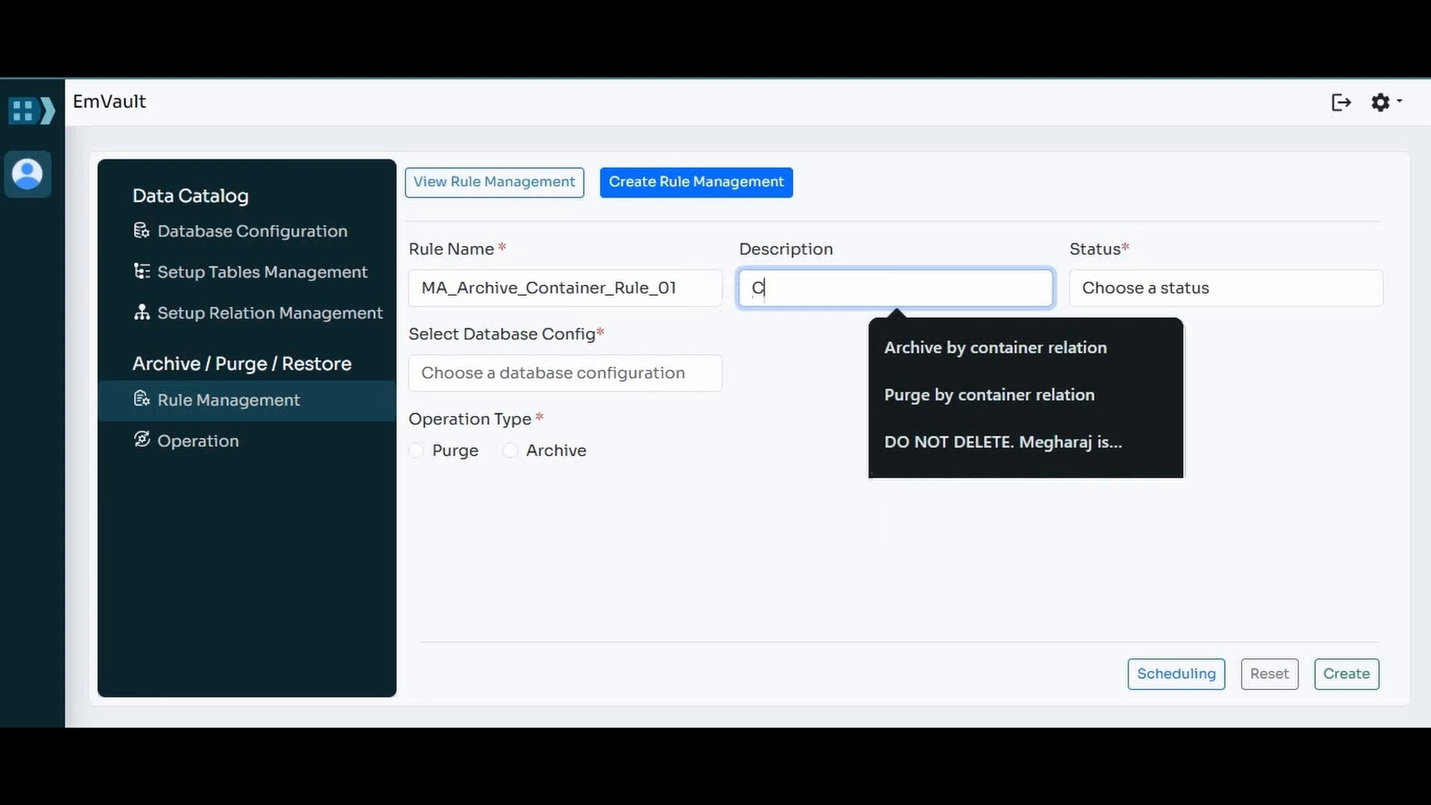
pyautogui.write('ontain')
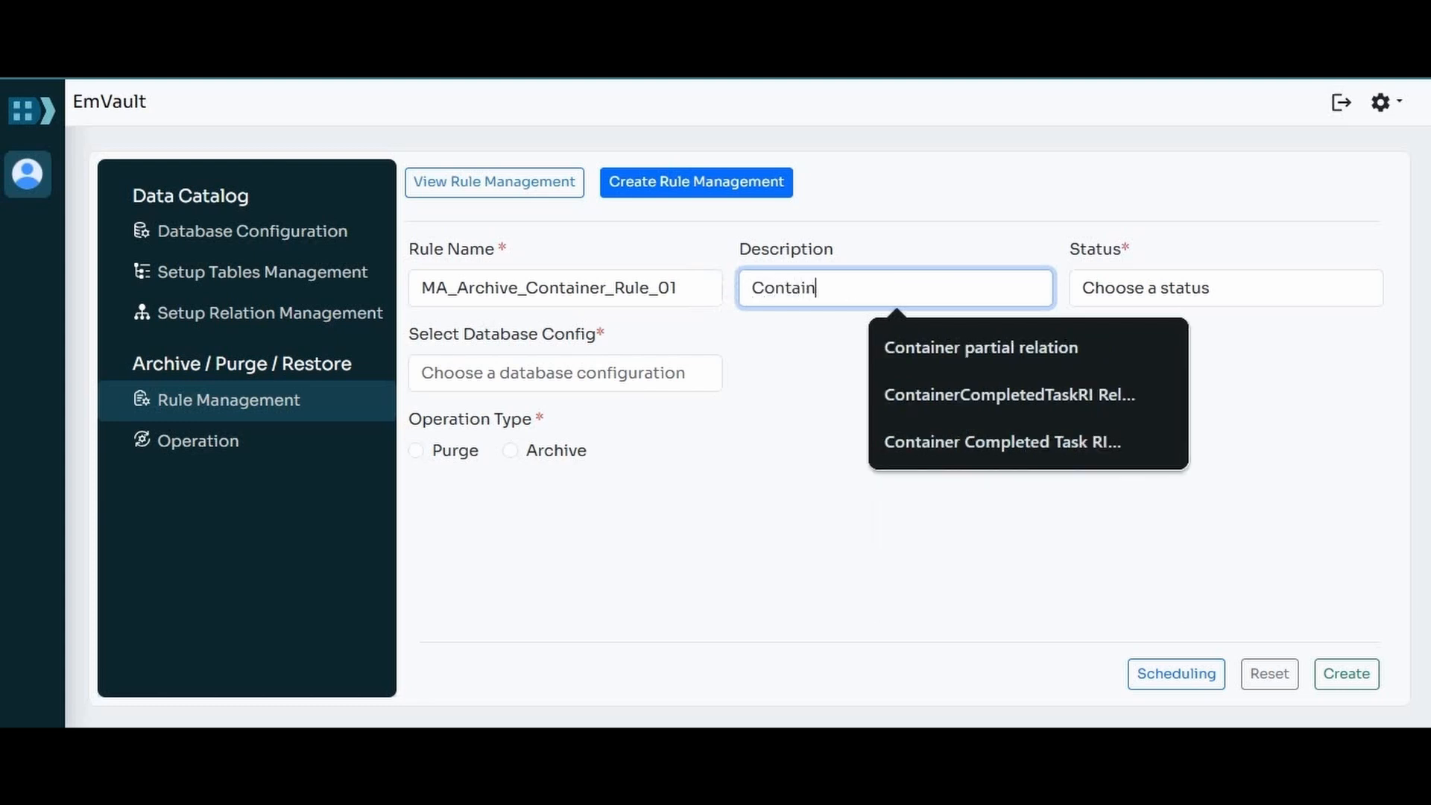
pyautogui.write('er a')
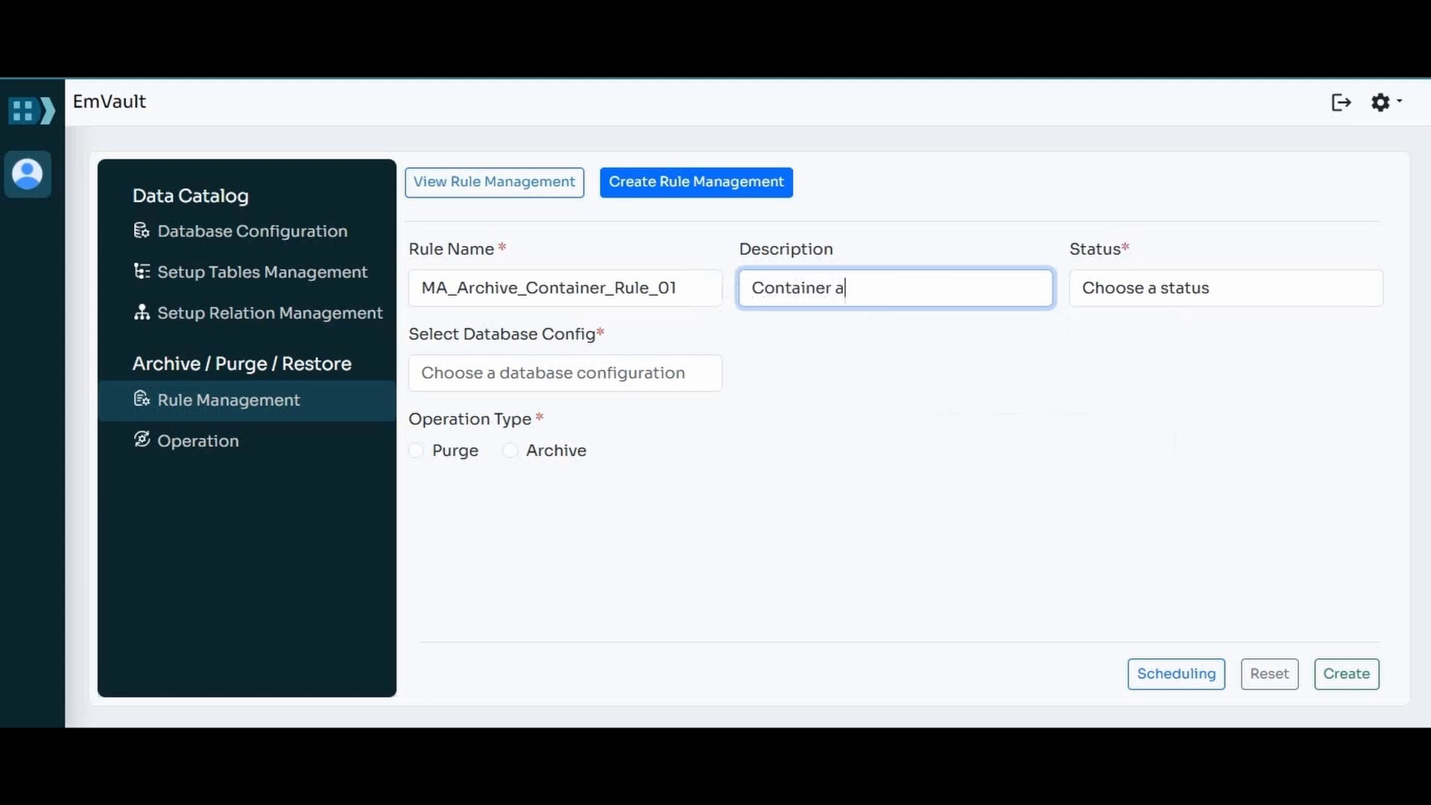
pyautogui.write('rchive rule')
pyautogui.press('Tab')
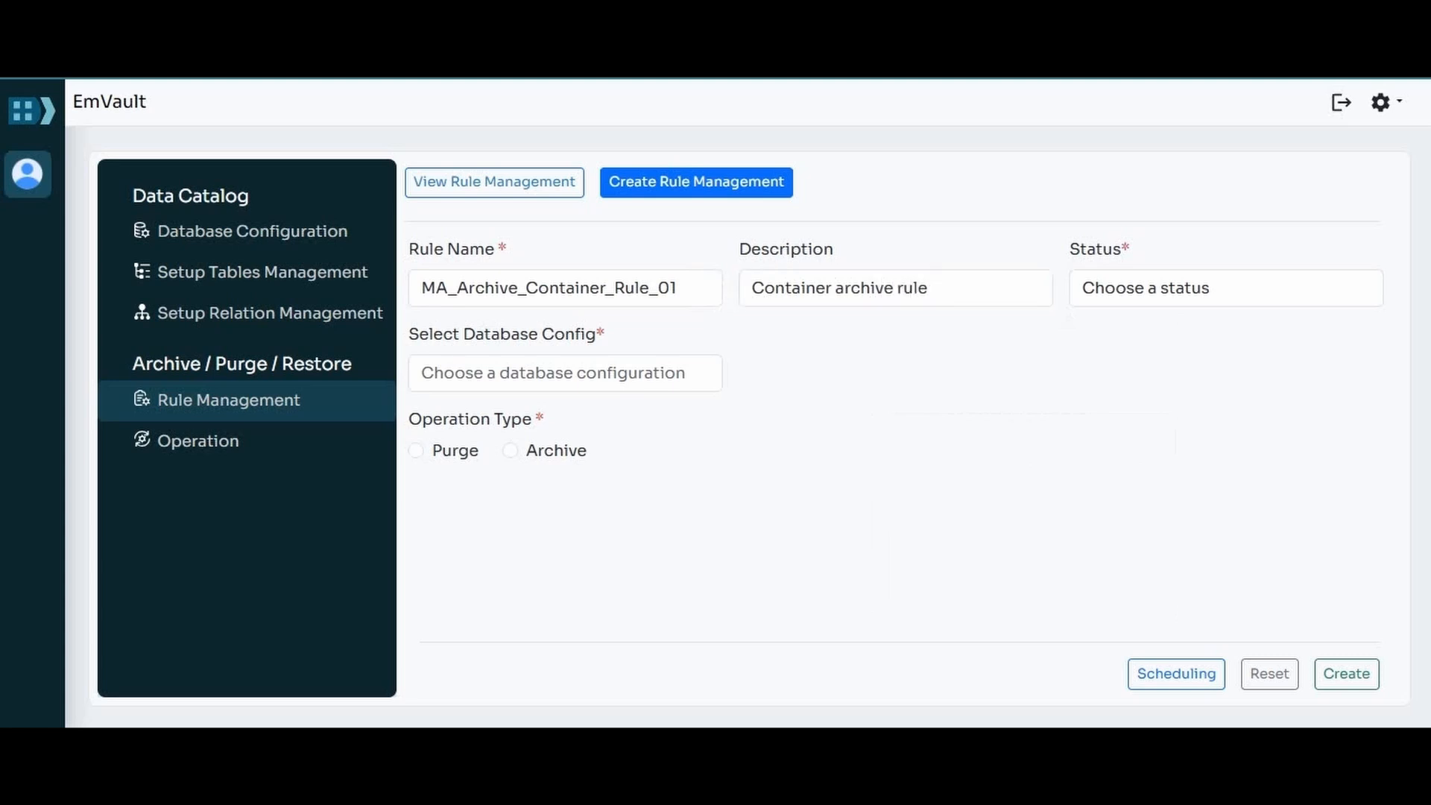
# Step: Set the rule's status to Active and choose MA_SA_OLTP_33 as its database configuration
pyautogui.click(1227, 288)
pyautogui.click(1226, 358)
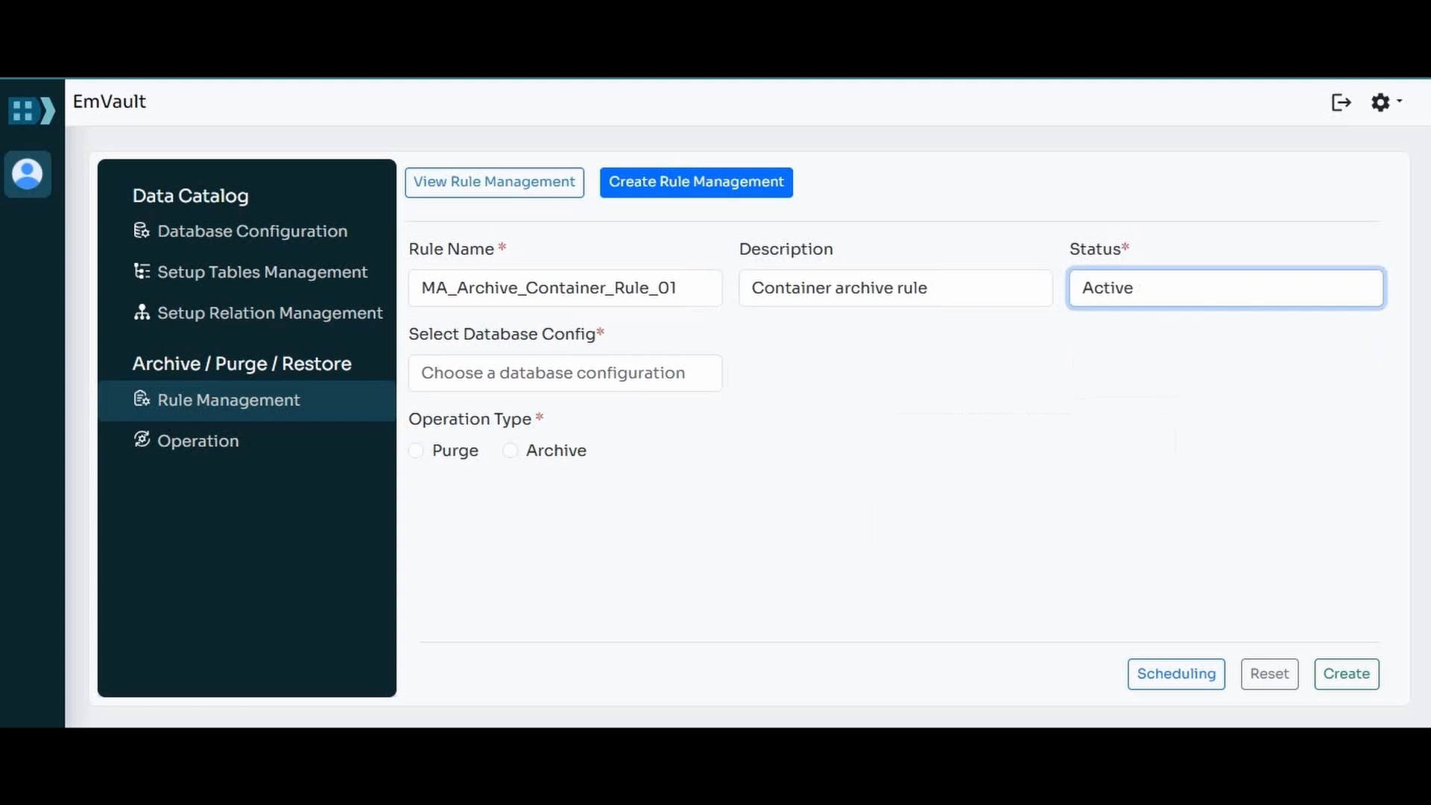
pyautogui.click(565, 373)
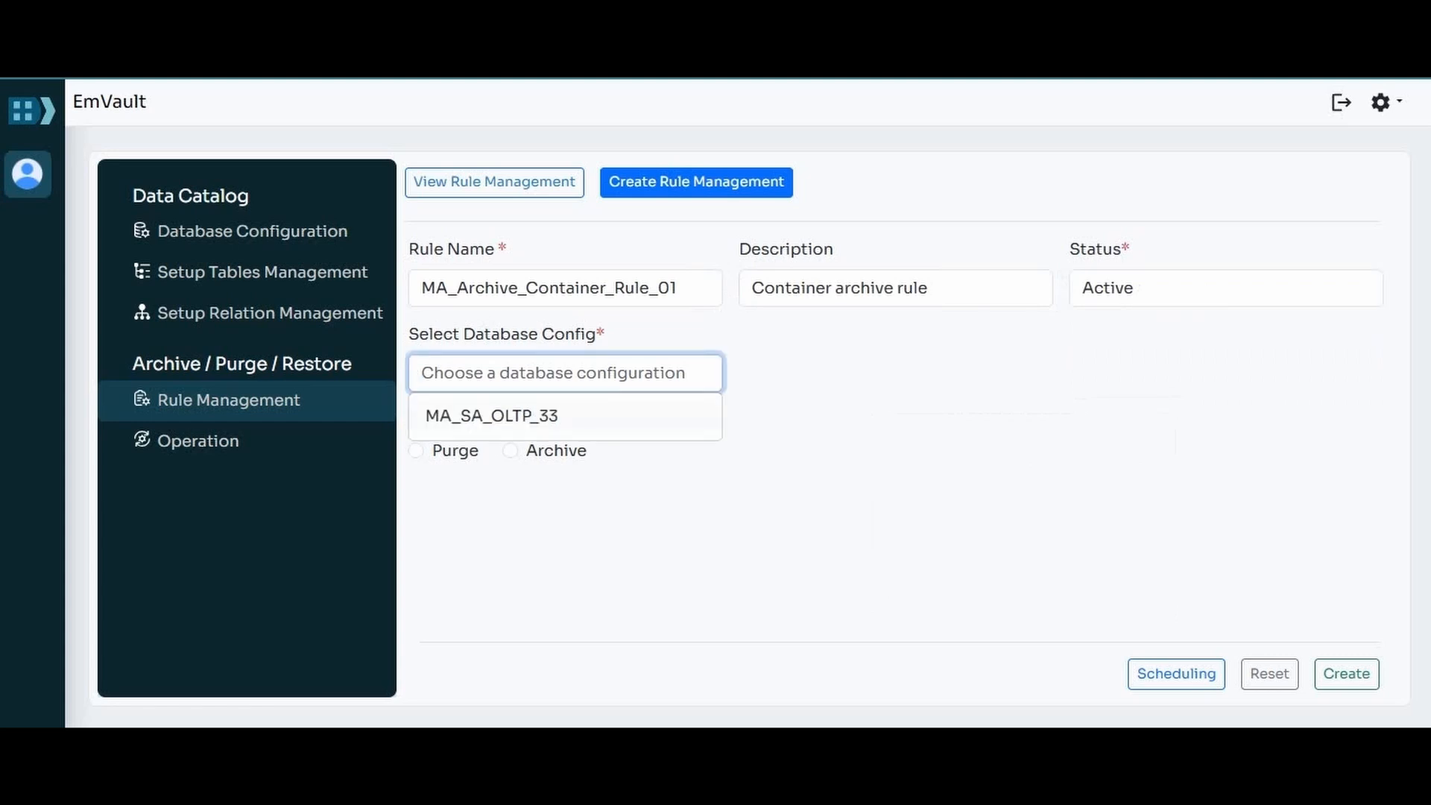
pyautogui.click(492, 415)
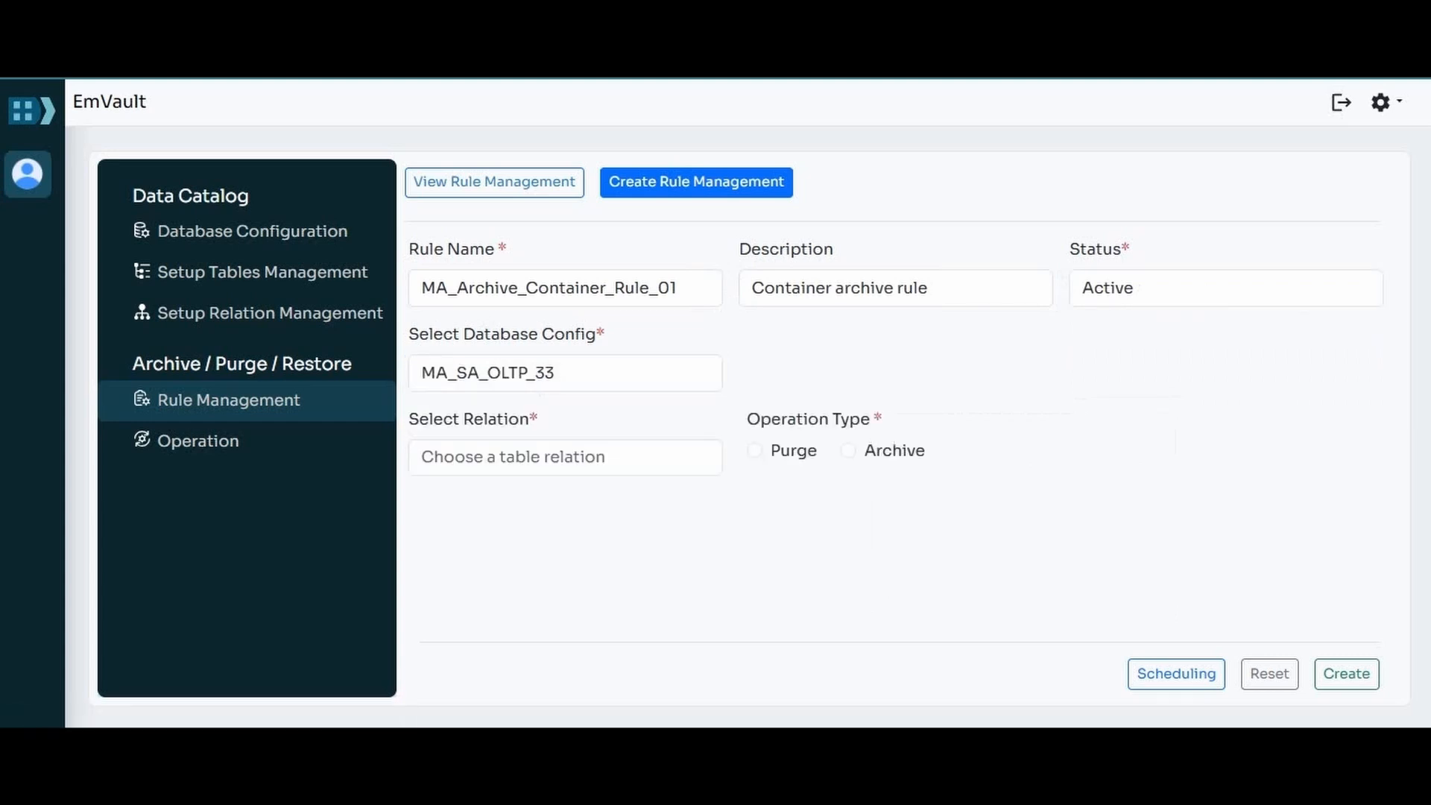
# Step: Choose ContainerRelation as the rule's table relation and set its operation type to Archive
pyautogui.click(566, 457)
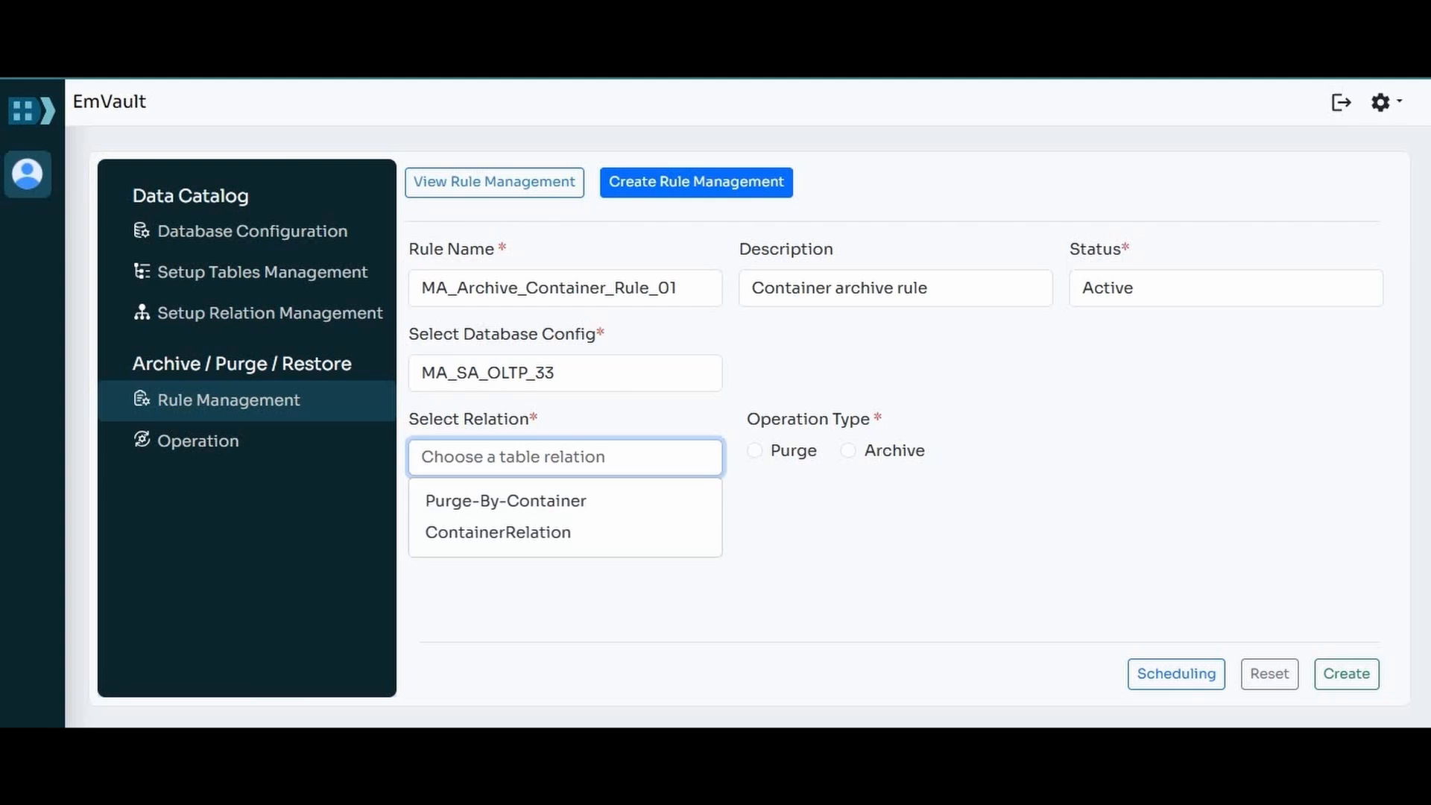
pyautogui.click(498, 532)
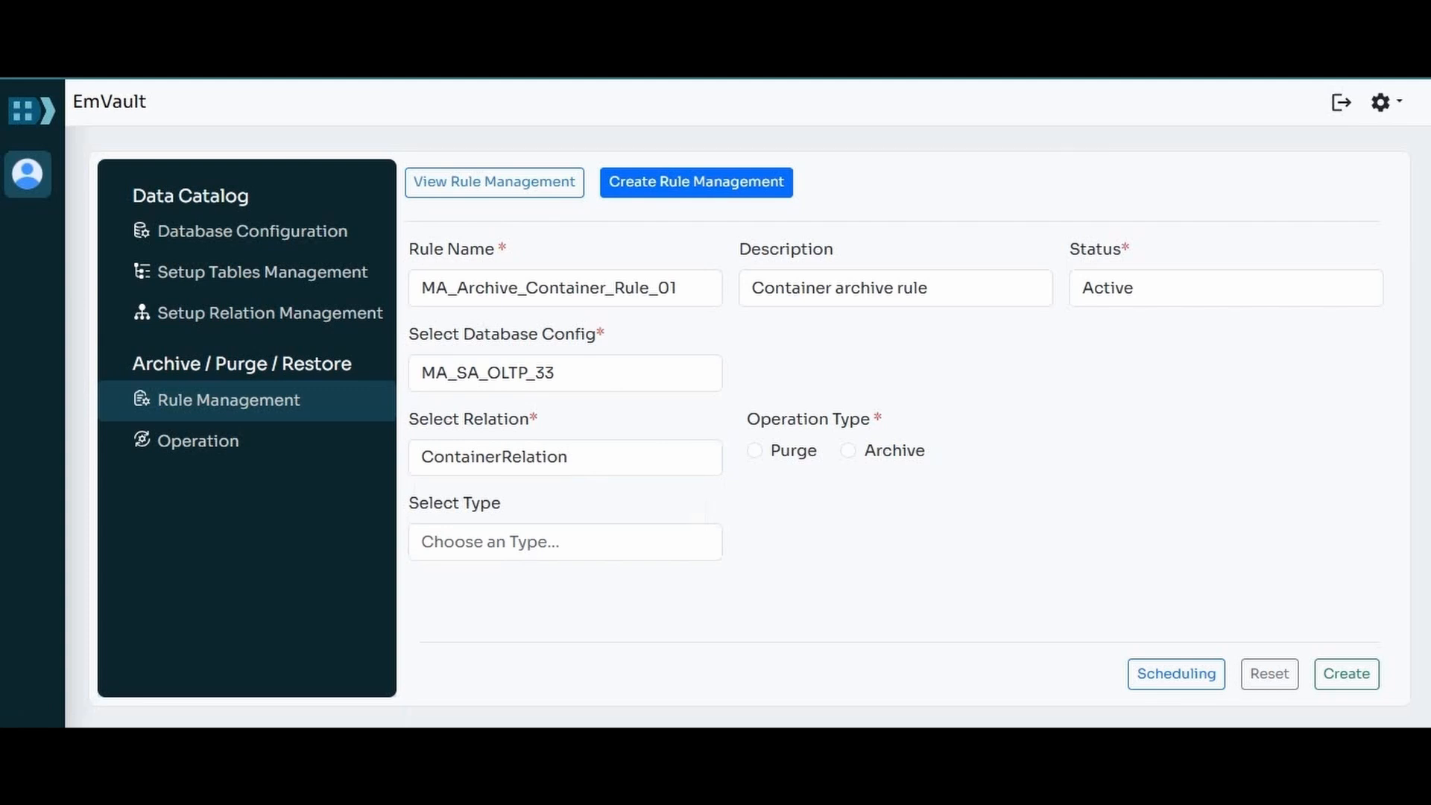
pyautogui.click(848, 450)
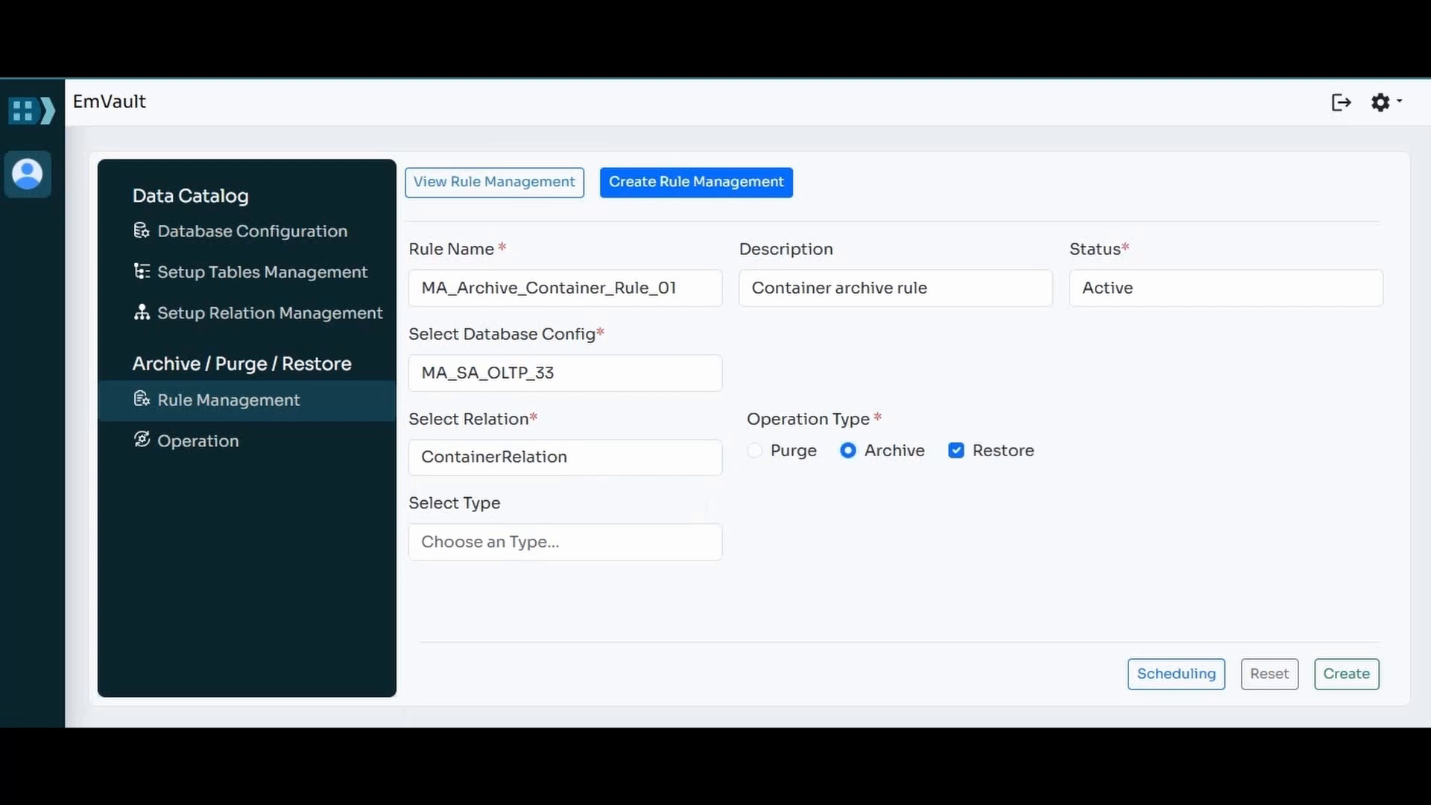
# Step: Choose Query Text as the type and enter the query SELECT TOP 1000 ContainerId FROM OLTP33_Schema.Container WHERE LastActivityDate < '2024-07-01'
pyautogui.click(565, 542)
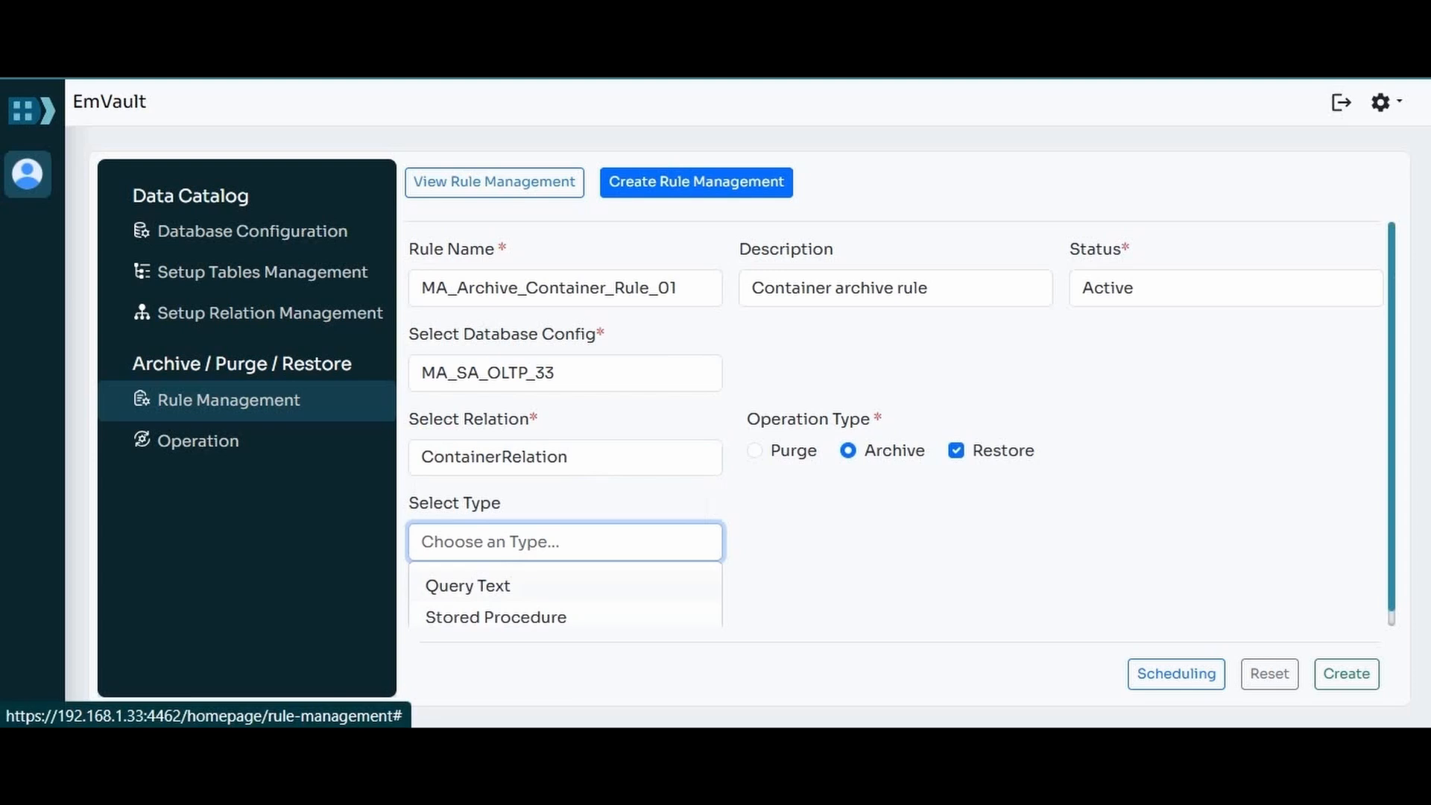
pyautogui.click(468, 586)
pyautogui.scroll(-1, 468, 586)
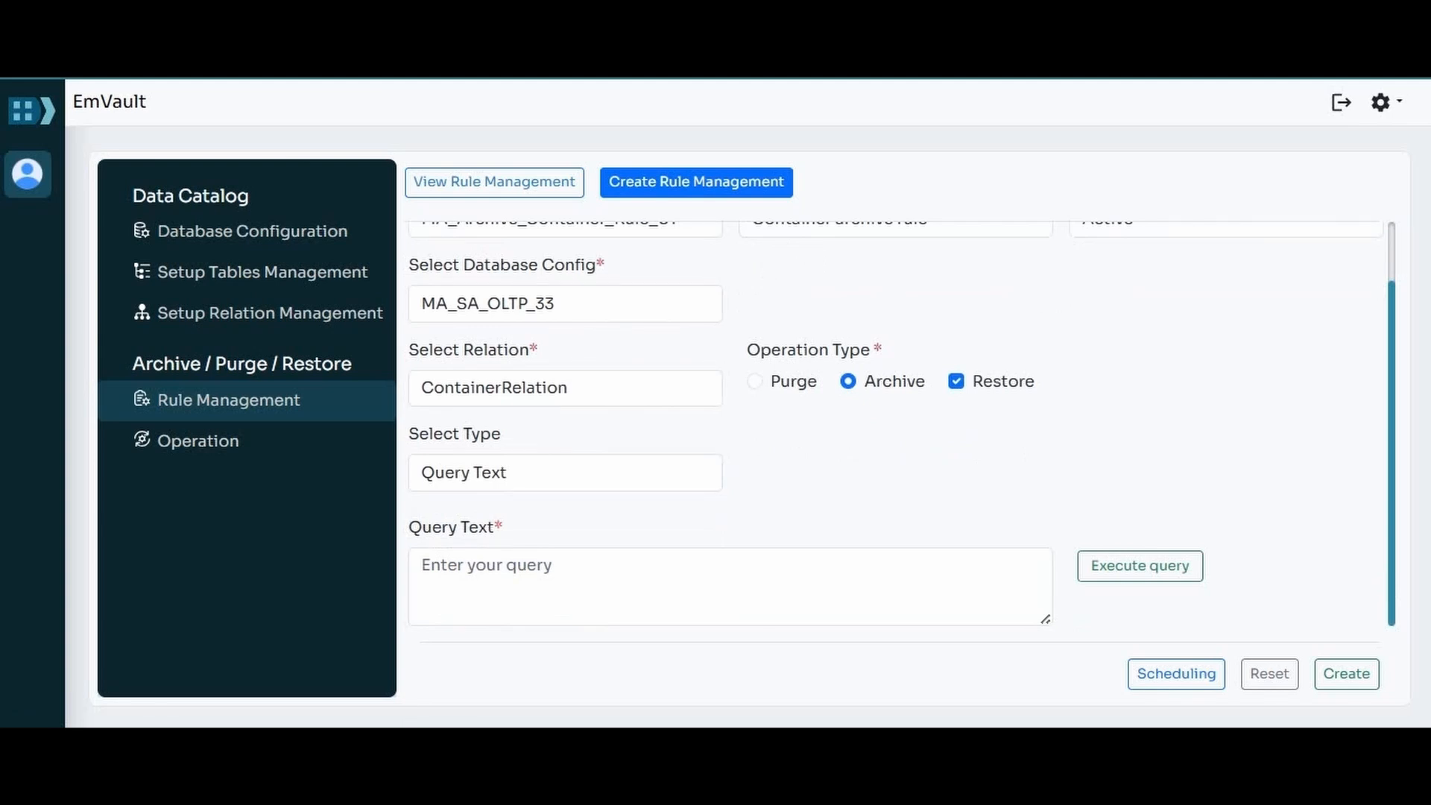
pyautogui.click(424, 566)
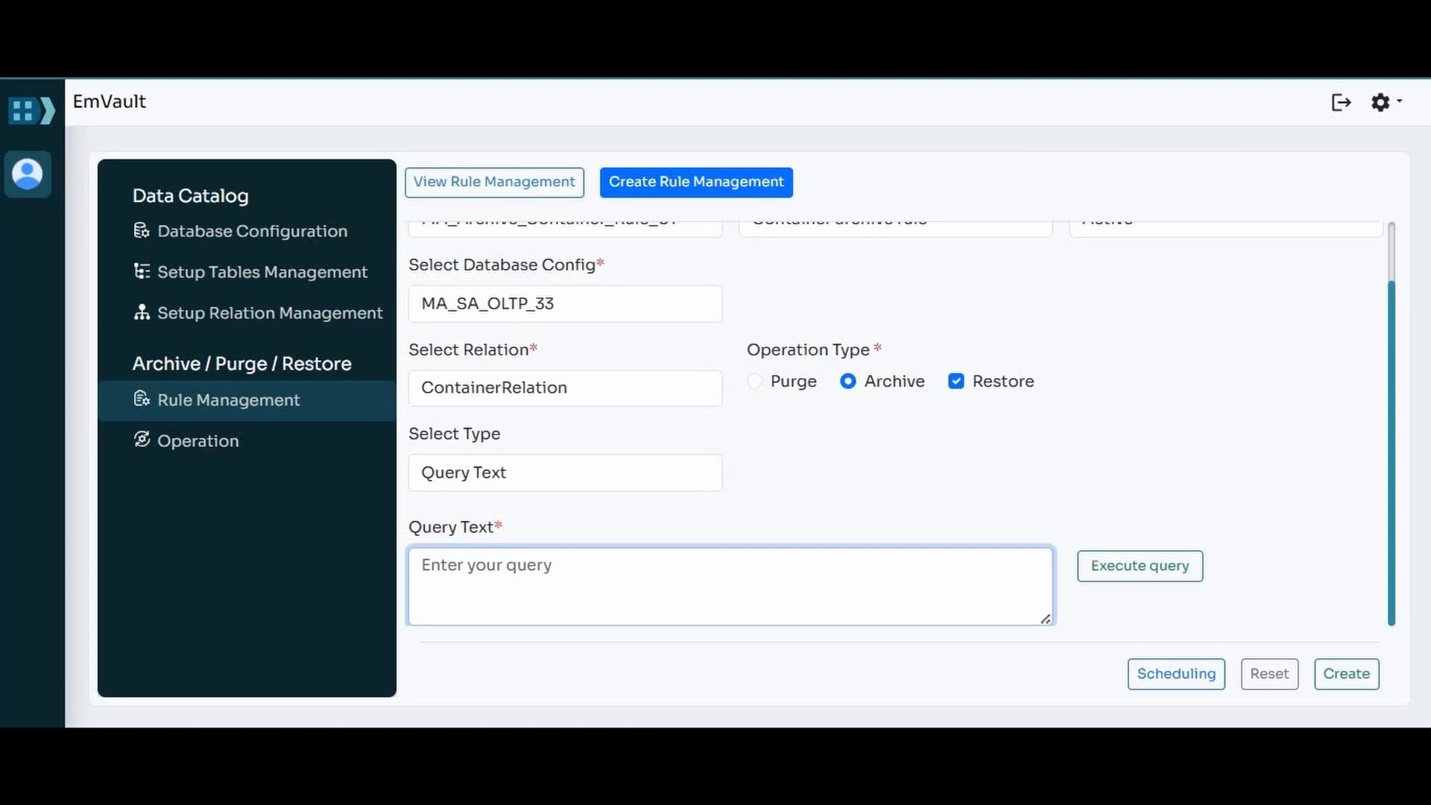
pyautogui.write("SELECT TOP 1000 ContainerId FROM OLTP33_Schema.Container WHERE LastActivityDate < '2024-07-01'")
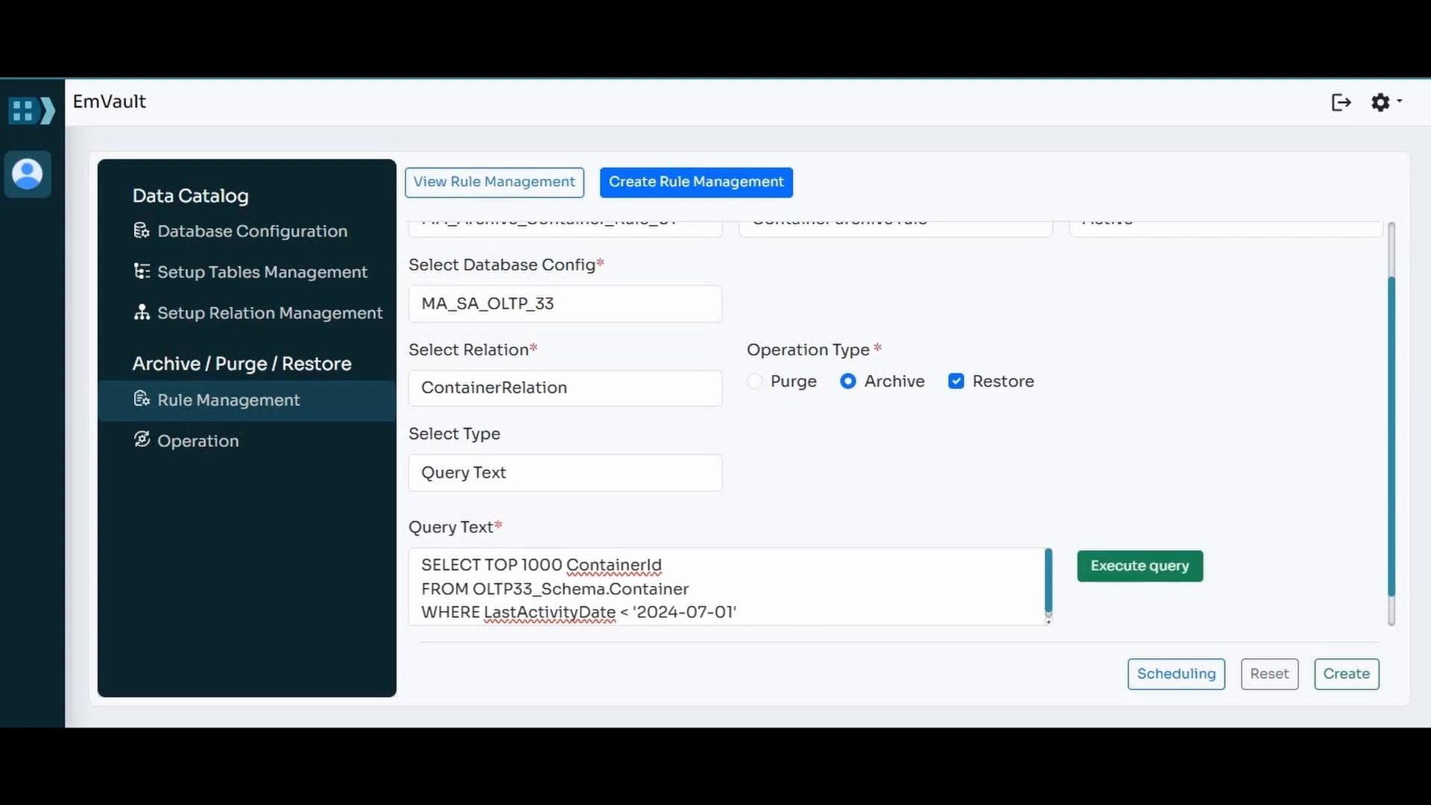
# Step: Execute the rule's query, look through the returned container IDs and close the result
pyautogui.click(1140, 566)
pyautogui.scroll(-1, 745, 425)
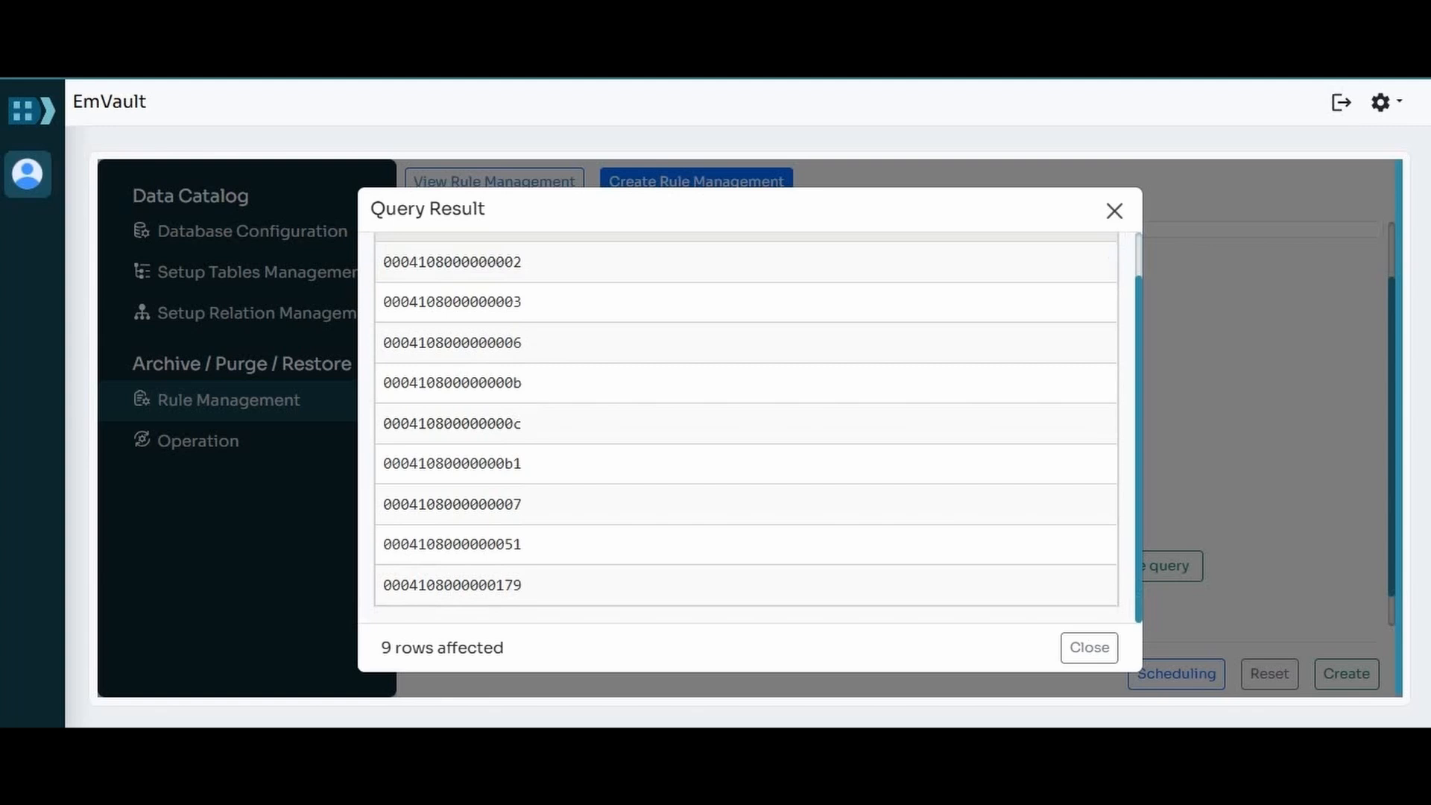
pyautogui.click(1114, 211)
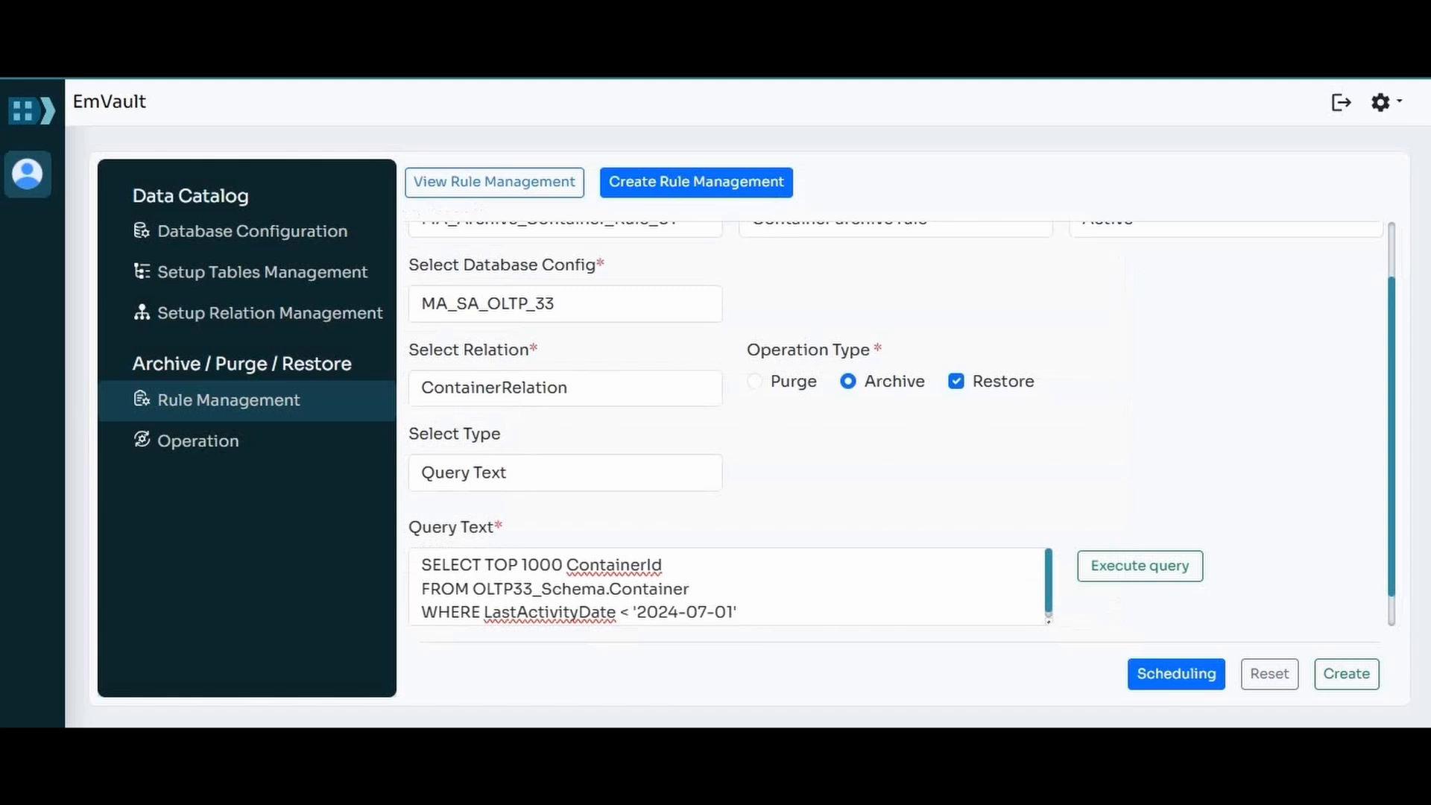
# Step: Open the rule's scheduling form and examine the Recurring schedule settings and their frequency options
pyautogui.click(1176, 674)
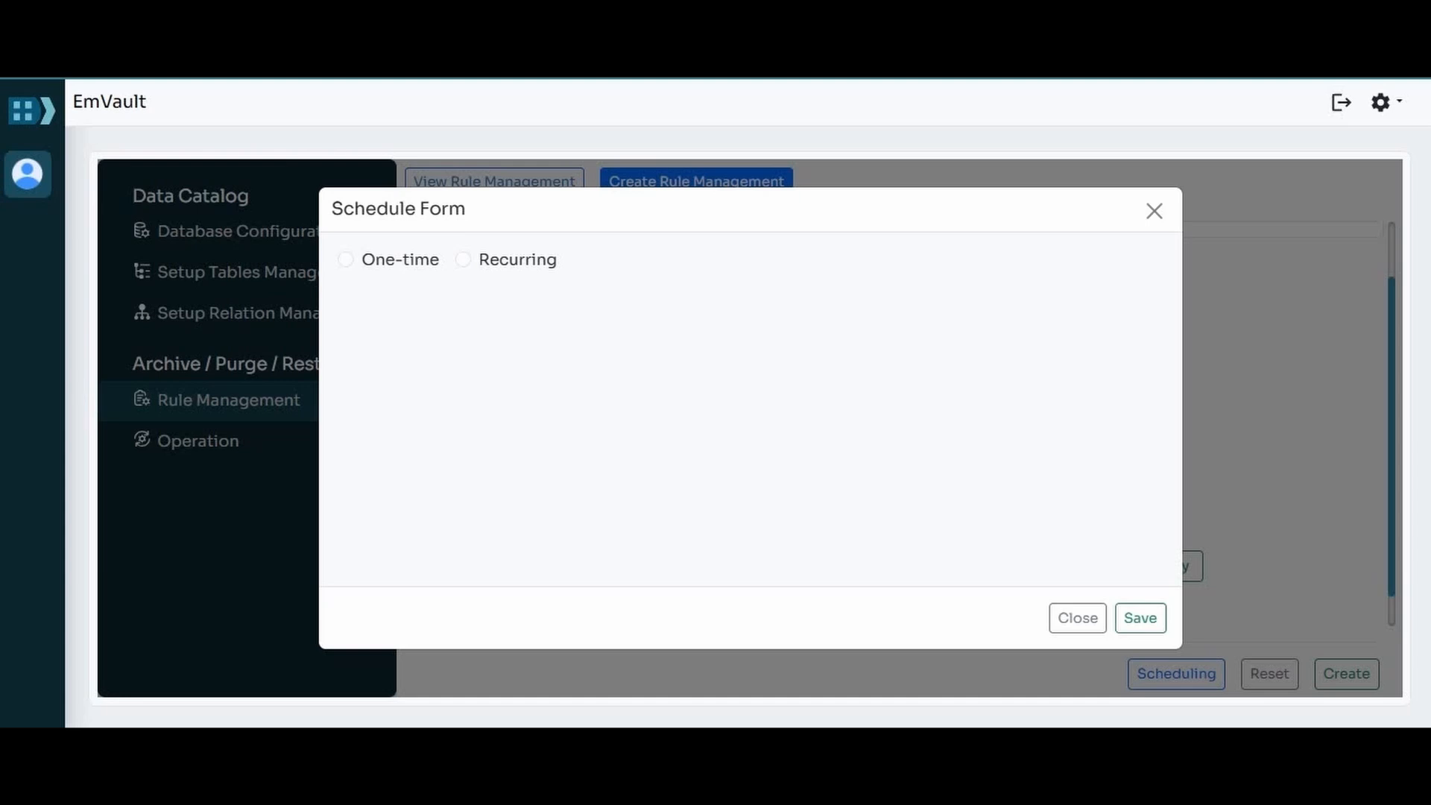
pyautogui.click(463, 260)
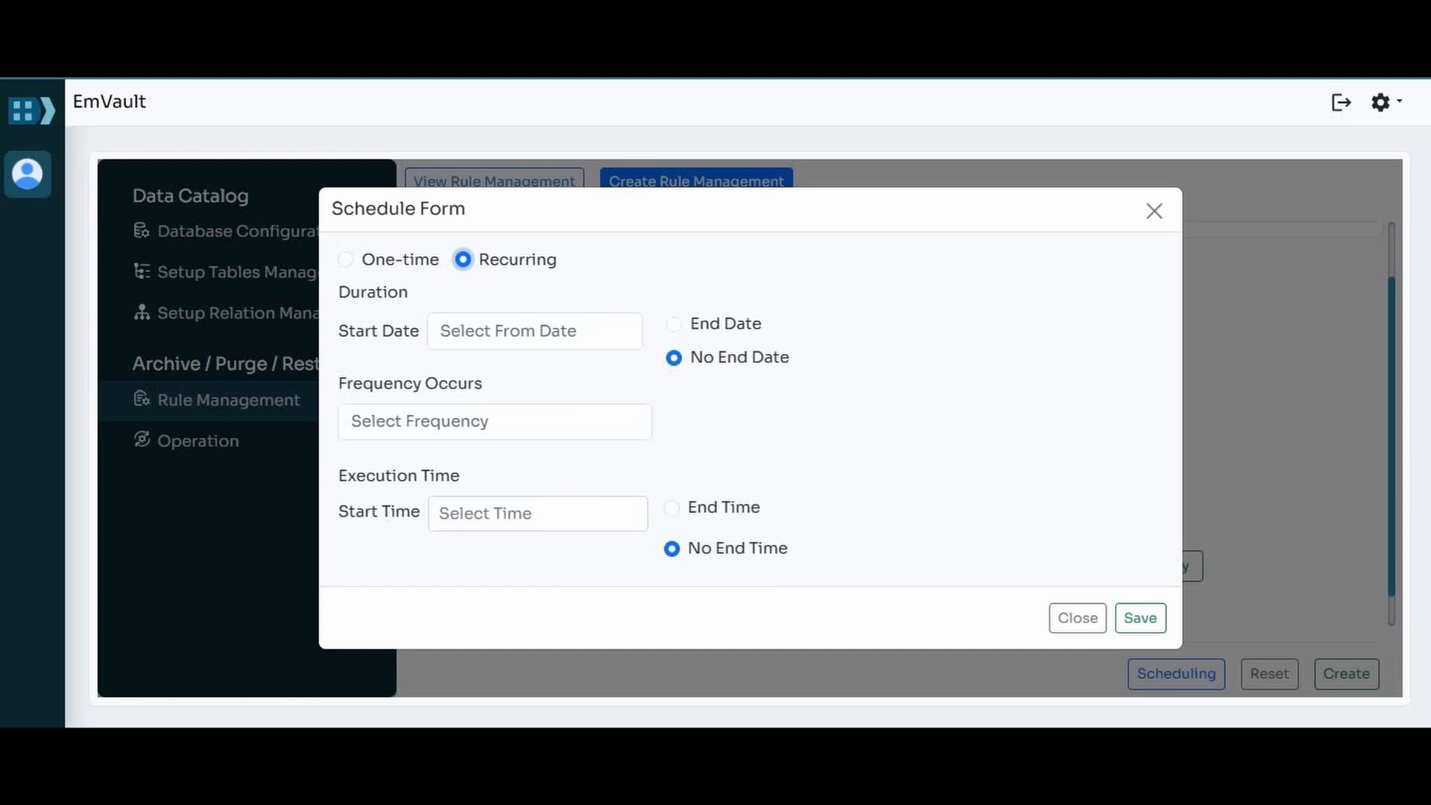
pyautogui.click(495, 422)
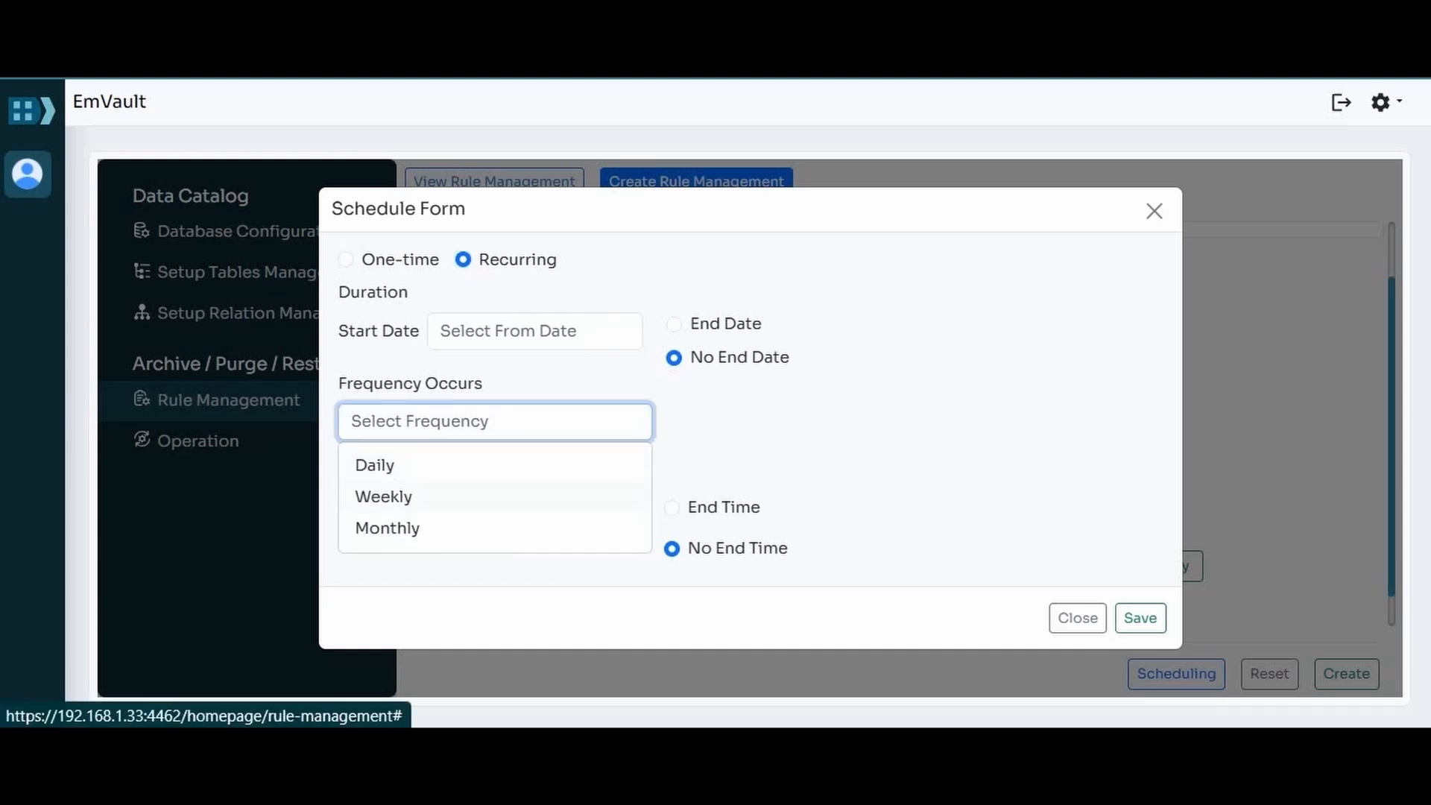
pyautogui.click(879, 447)
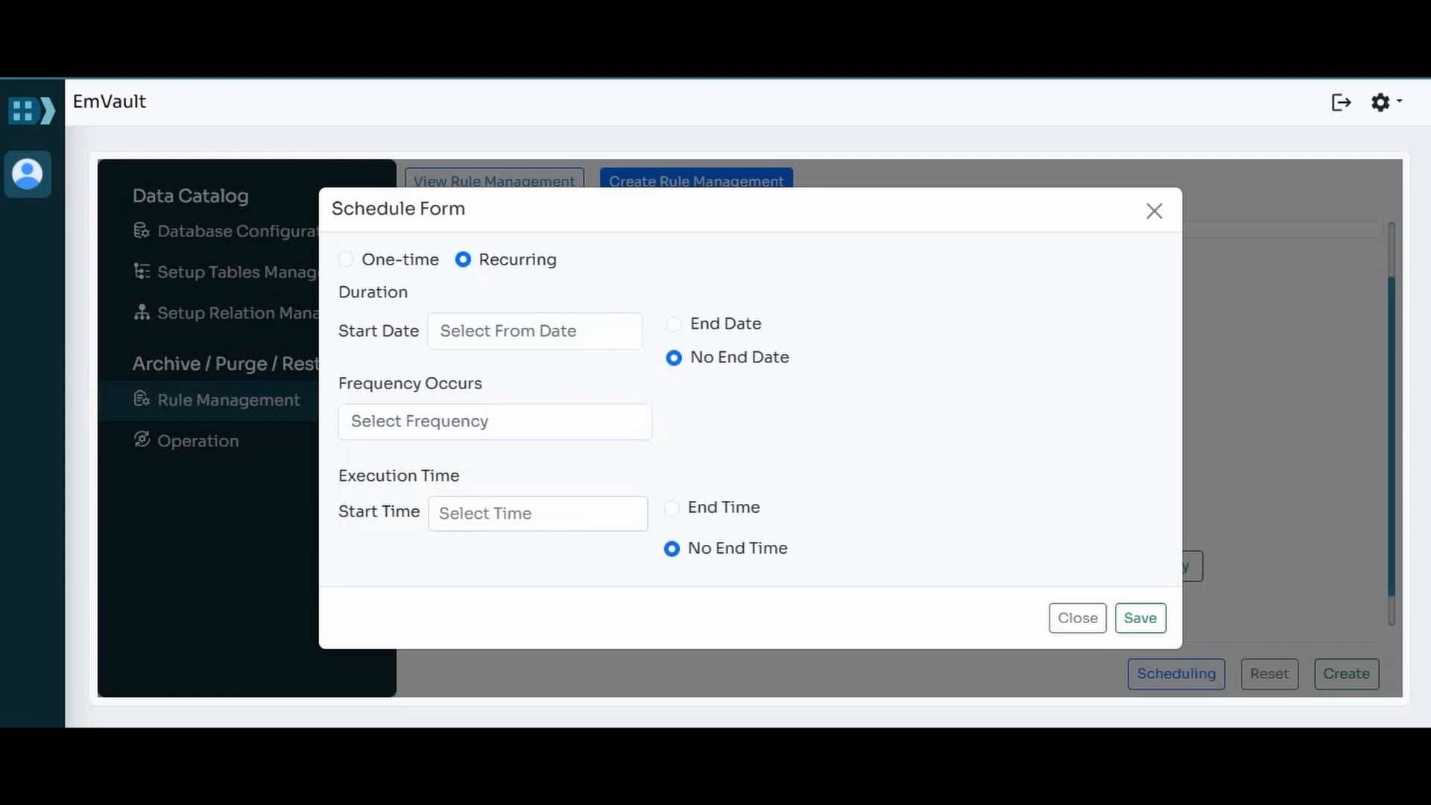
# Step: Switch the schedule to One-time and set its date to 2025-05-06
pyautogui.click(346, 259)
pyautogui.click(487, 308)
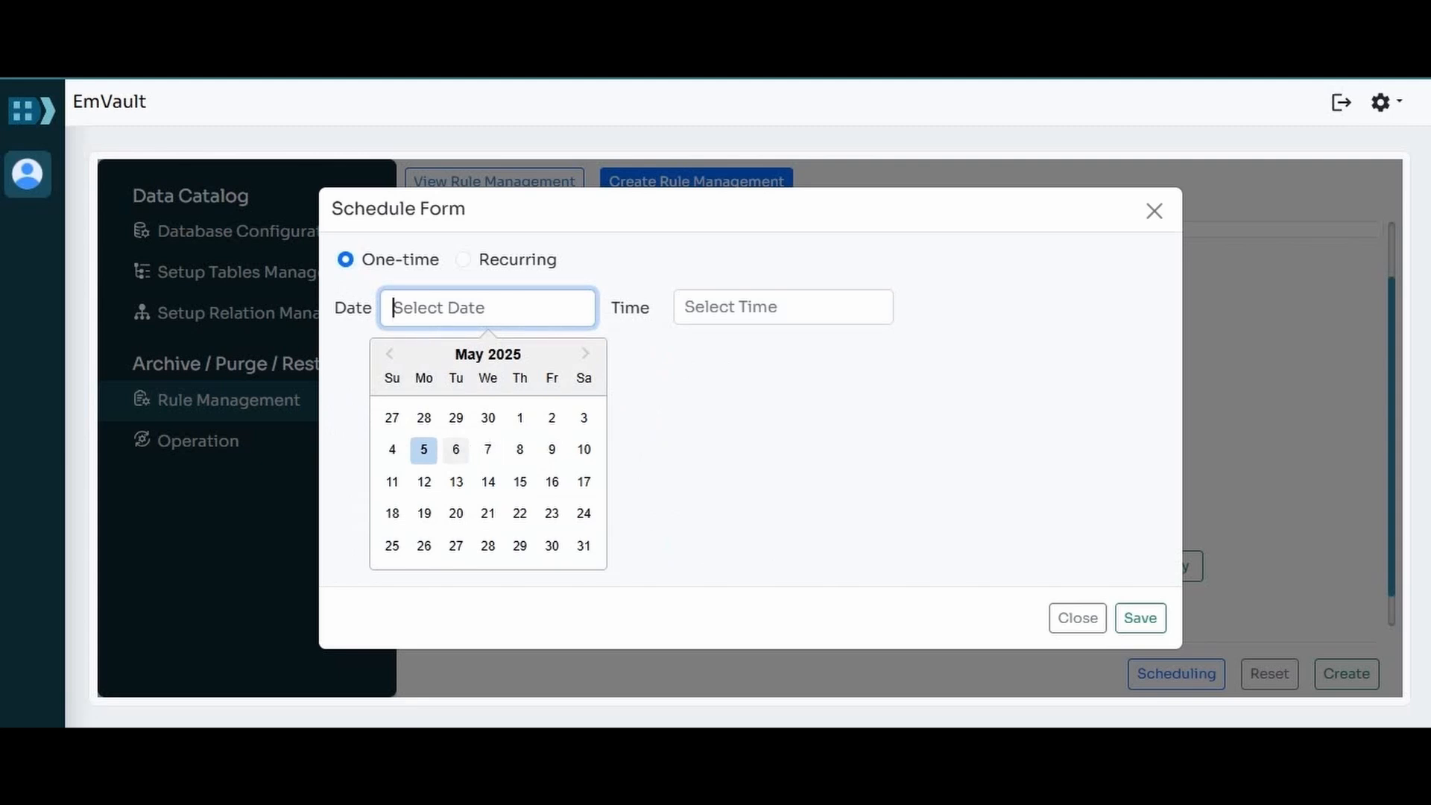
pyautogui.click(456, 450)
# Step: Set the one-time schedule's time to 02:00:00 AM and save the schedule
pyautogui.click(783, 308)
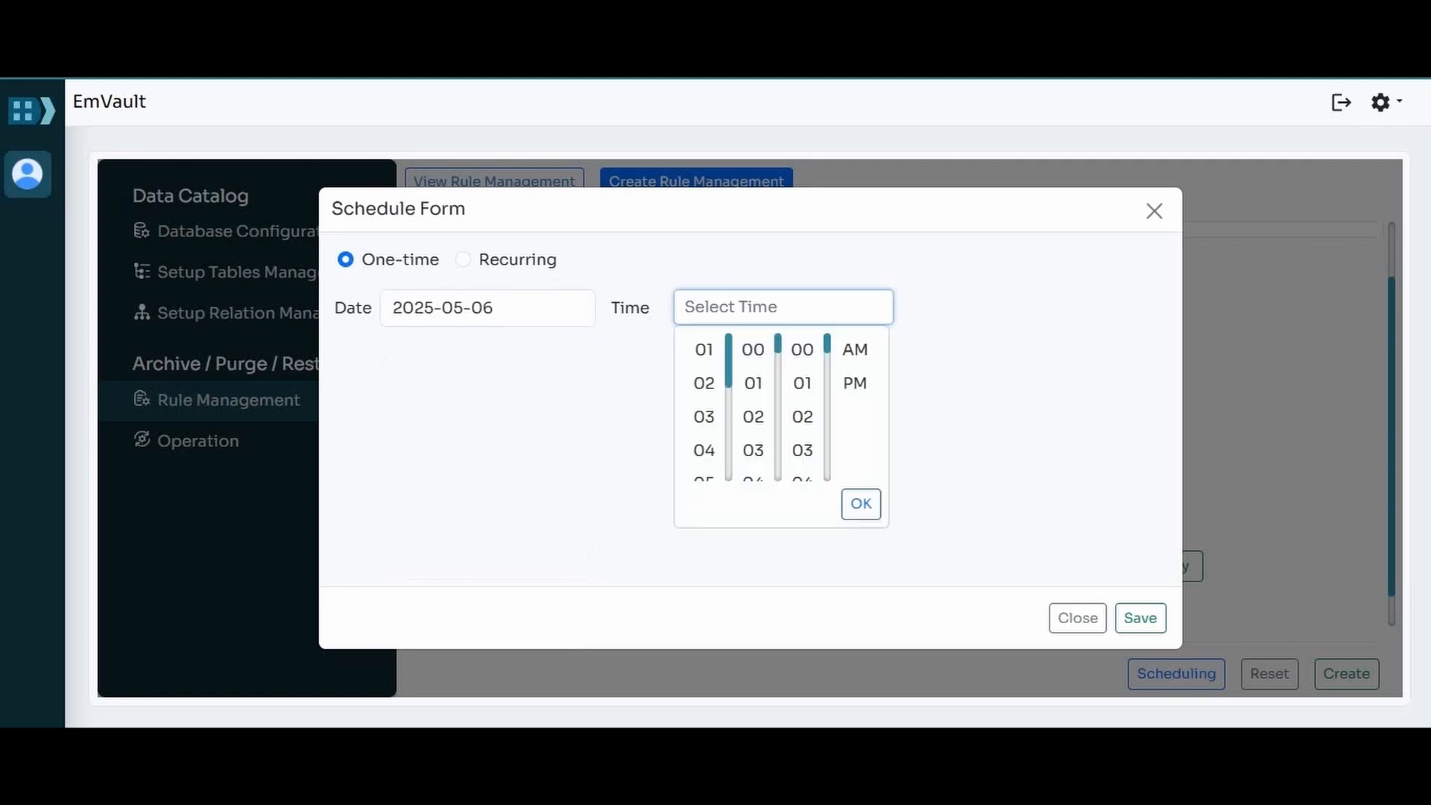
pyautogui.click(704, 383)
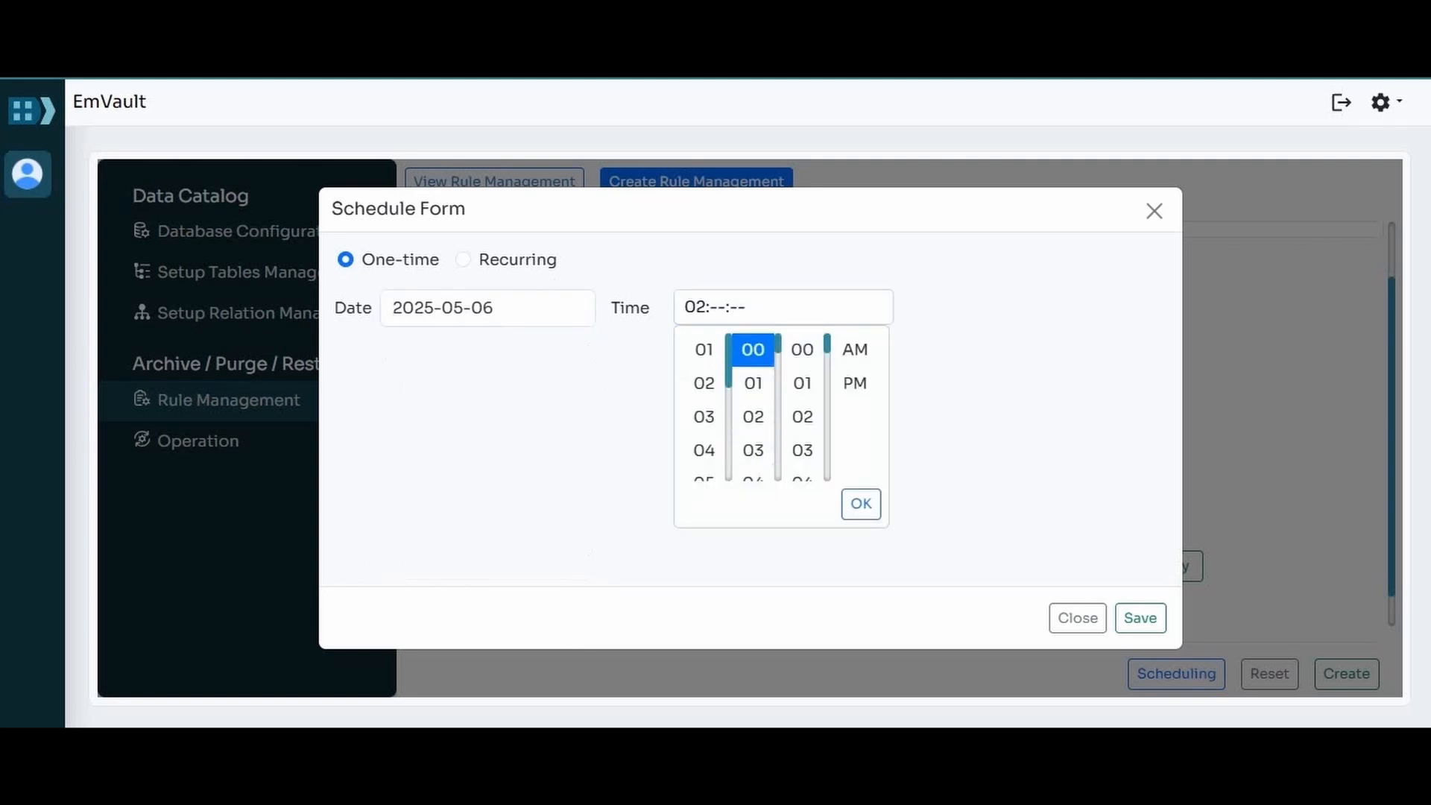
pyautogui.click(753, 350)
pyautogui.click(802, 350)
pyautogui.click(855, 350)
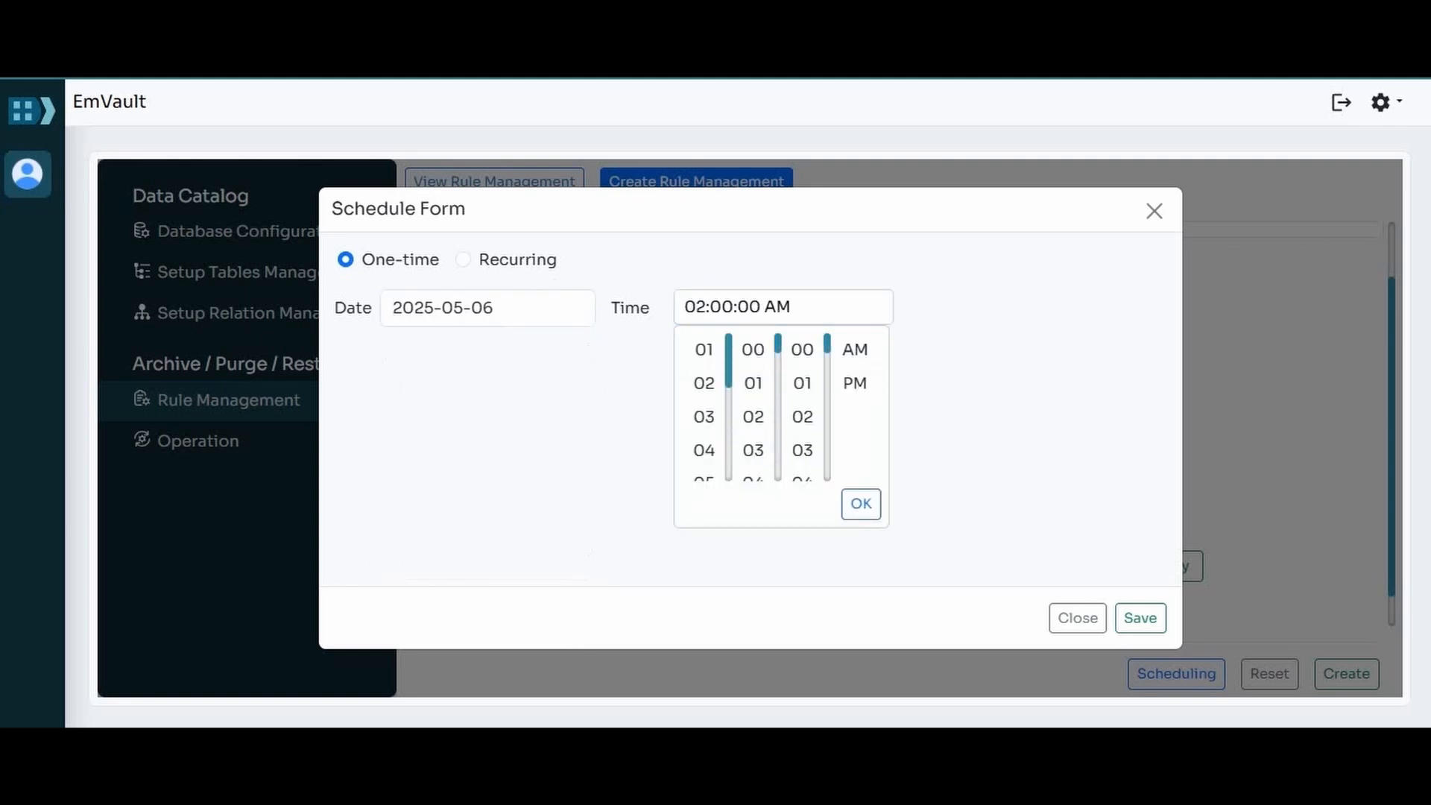
pyautogui.click(861, 504)
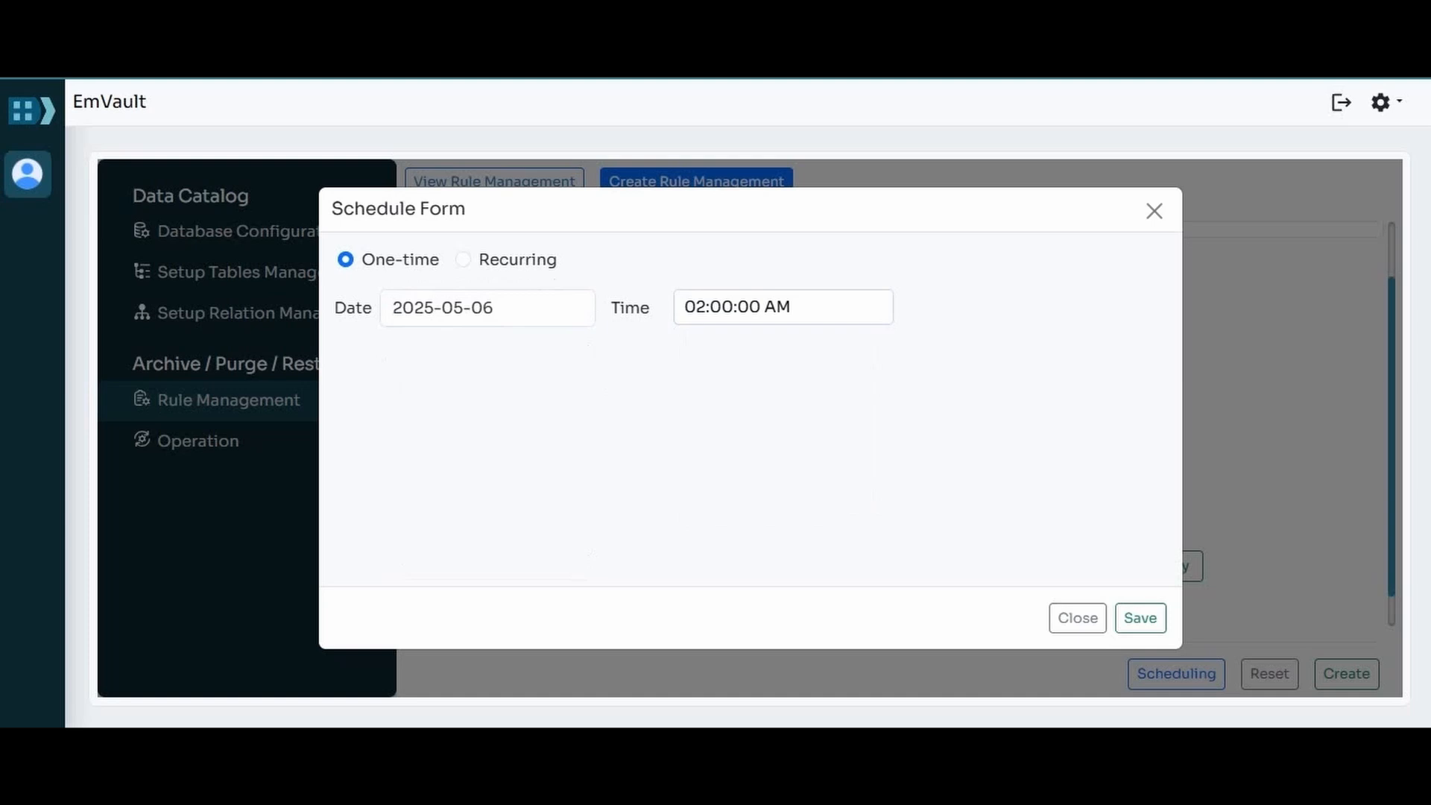
pyautogui.click(1140, 618)
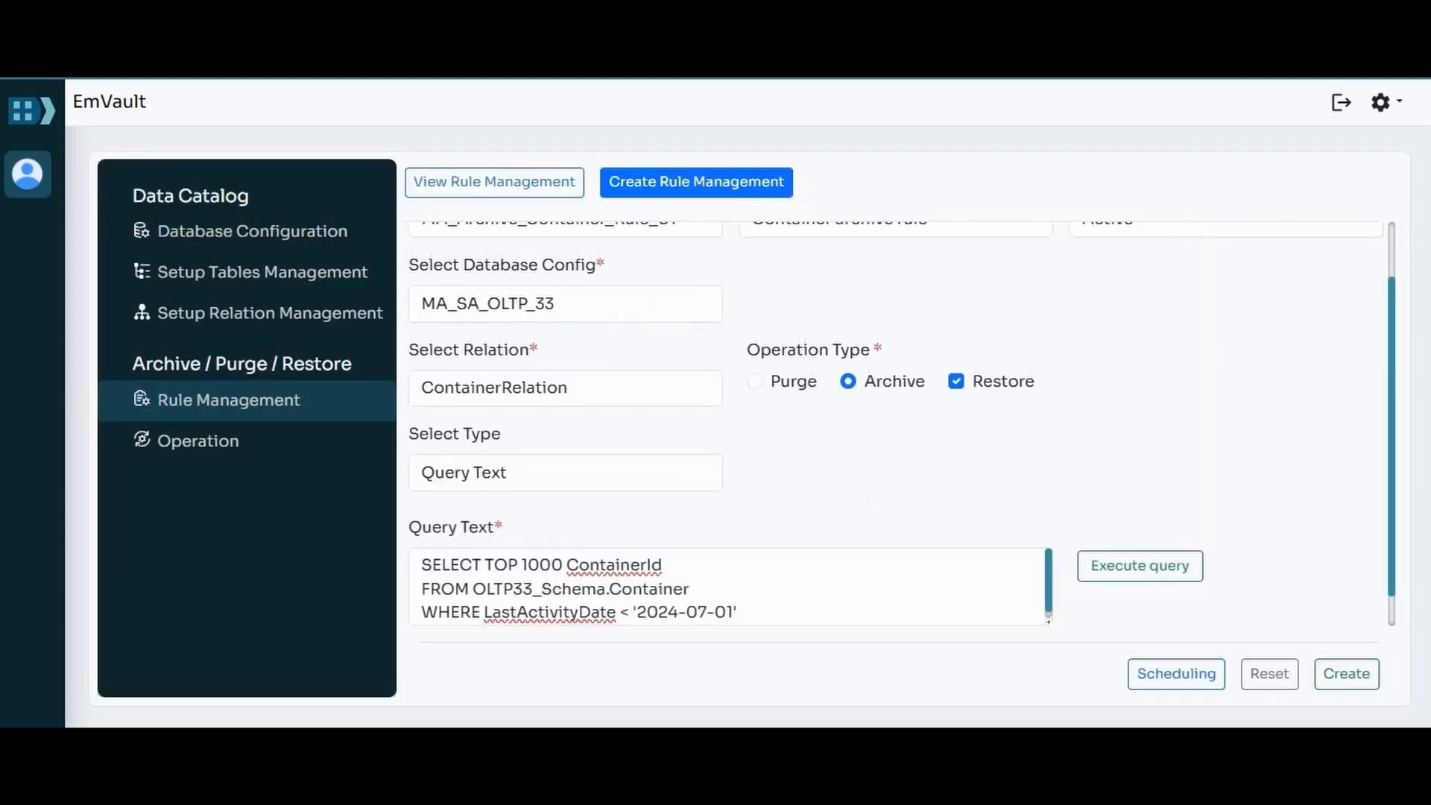
# Step: Review the completed rule settings and create the archive rule
pyautogui.scroll(-1, 902, 423)
pyautogui.scroll(3, 902, 423)
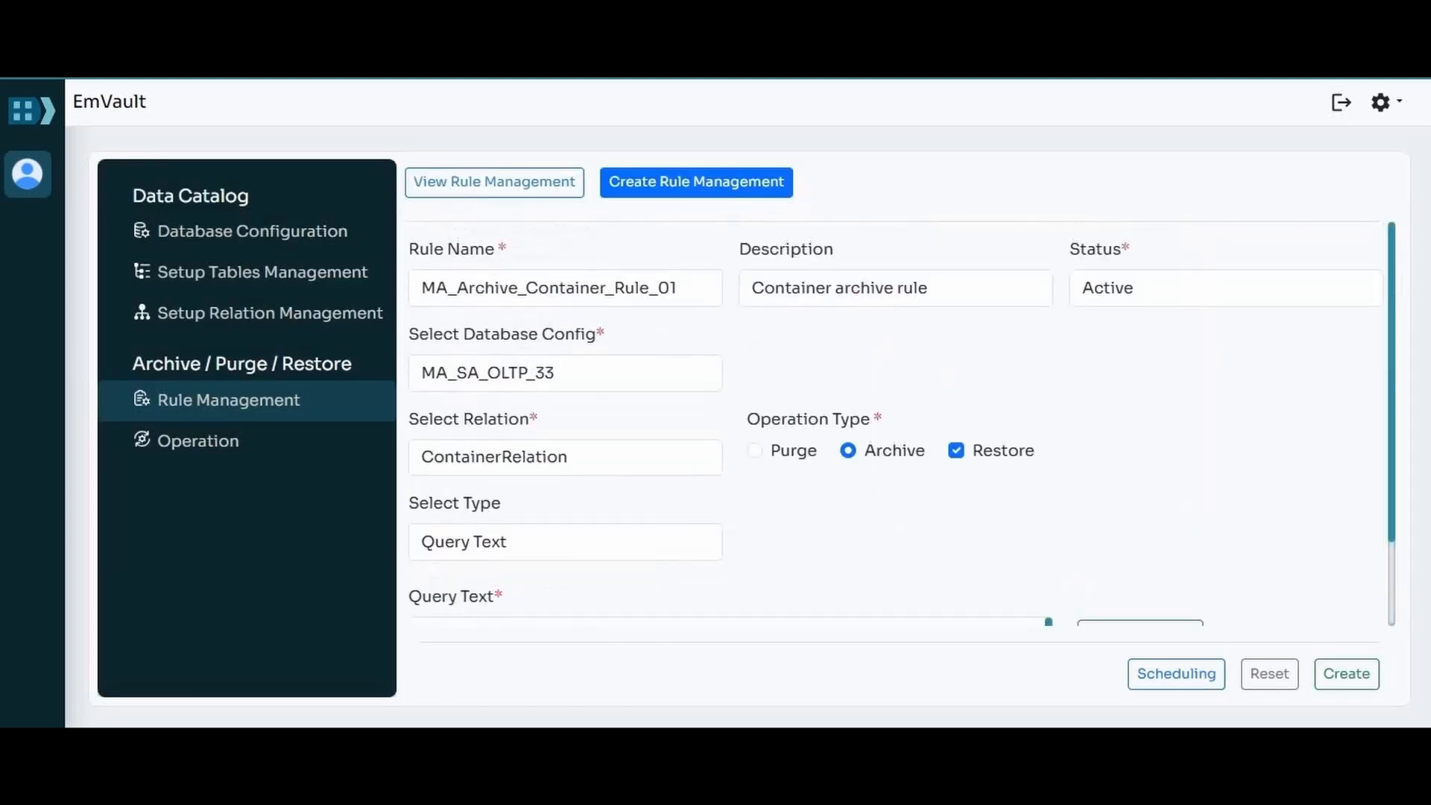
pyautogui.scroll(-3, 895, 423)
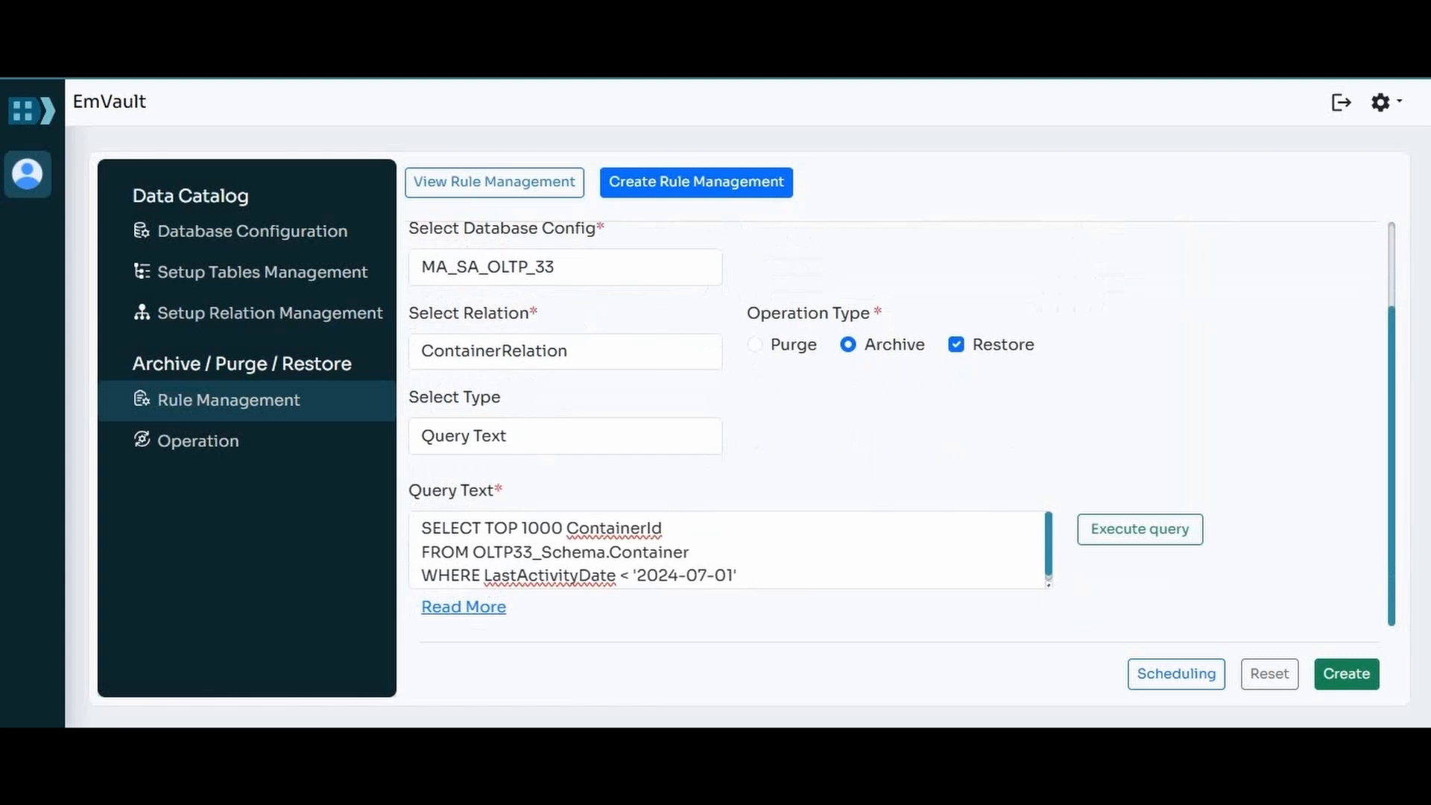
pyautogui.click(1347, 674)
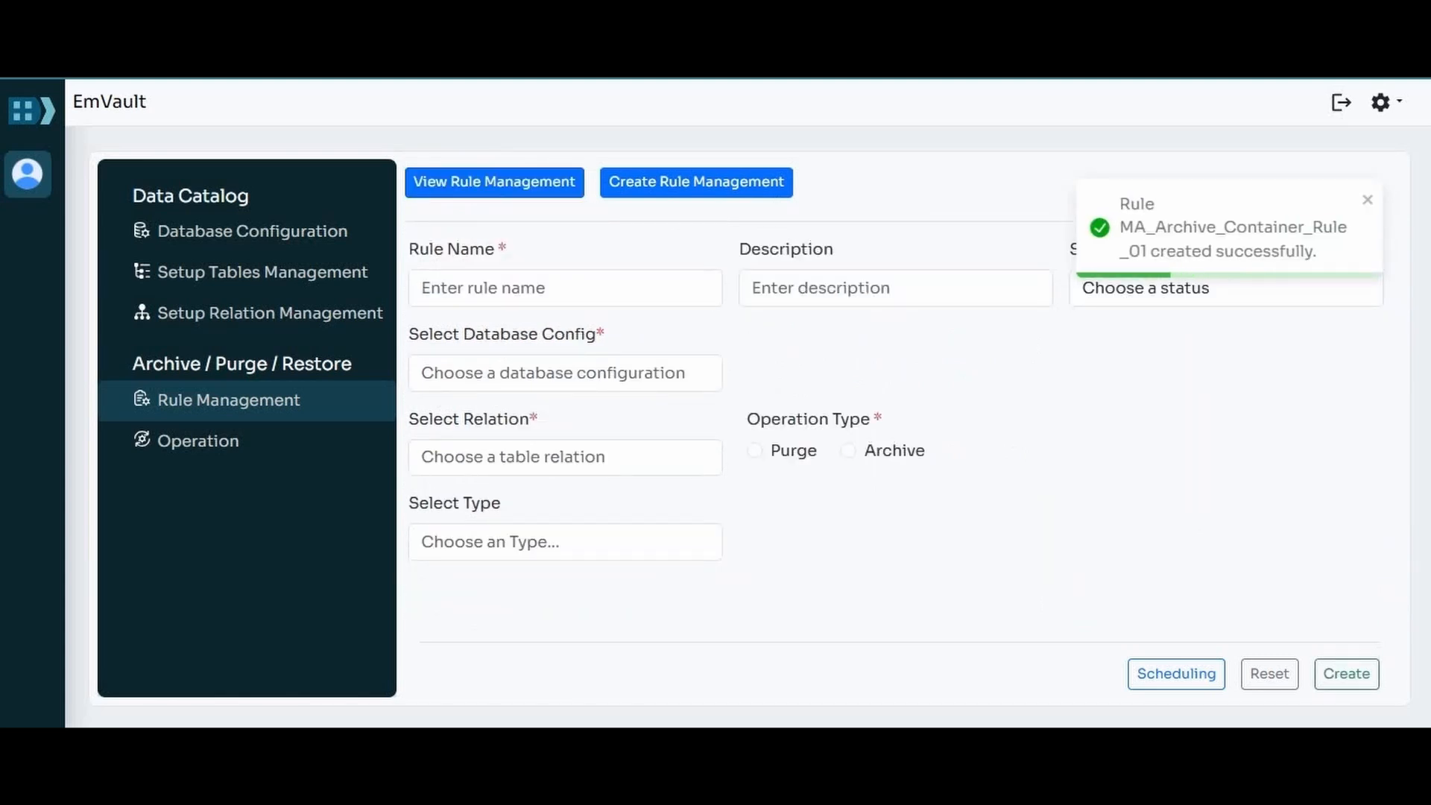
# Step: Open MA_Archive_Container_Rule_01 among the existing rules and review its saved settings and query
pyautogui.click(494, 182)
pyautogui.click(565, 288)
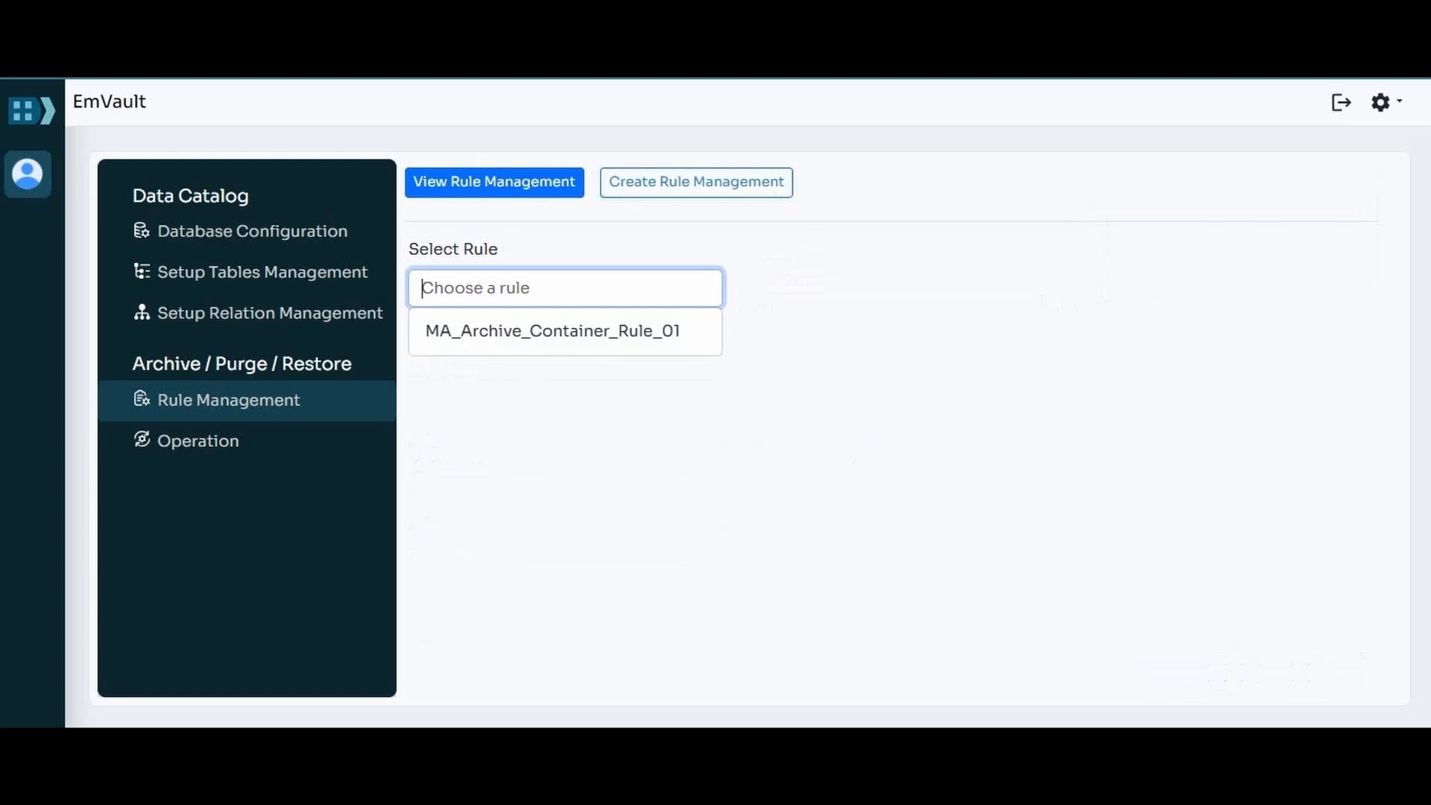
pyautogui.click(553, 331)
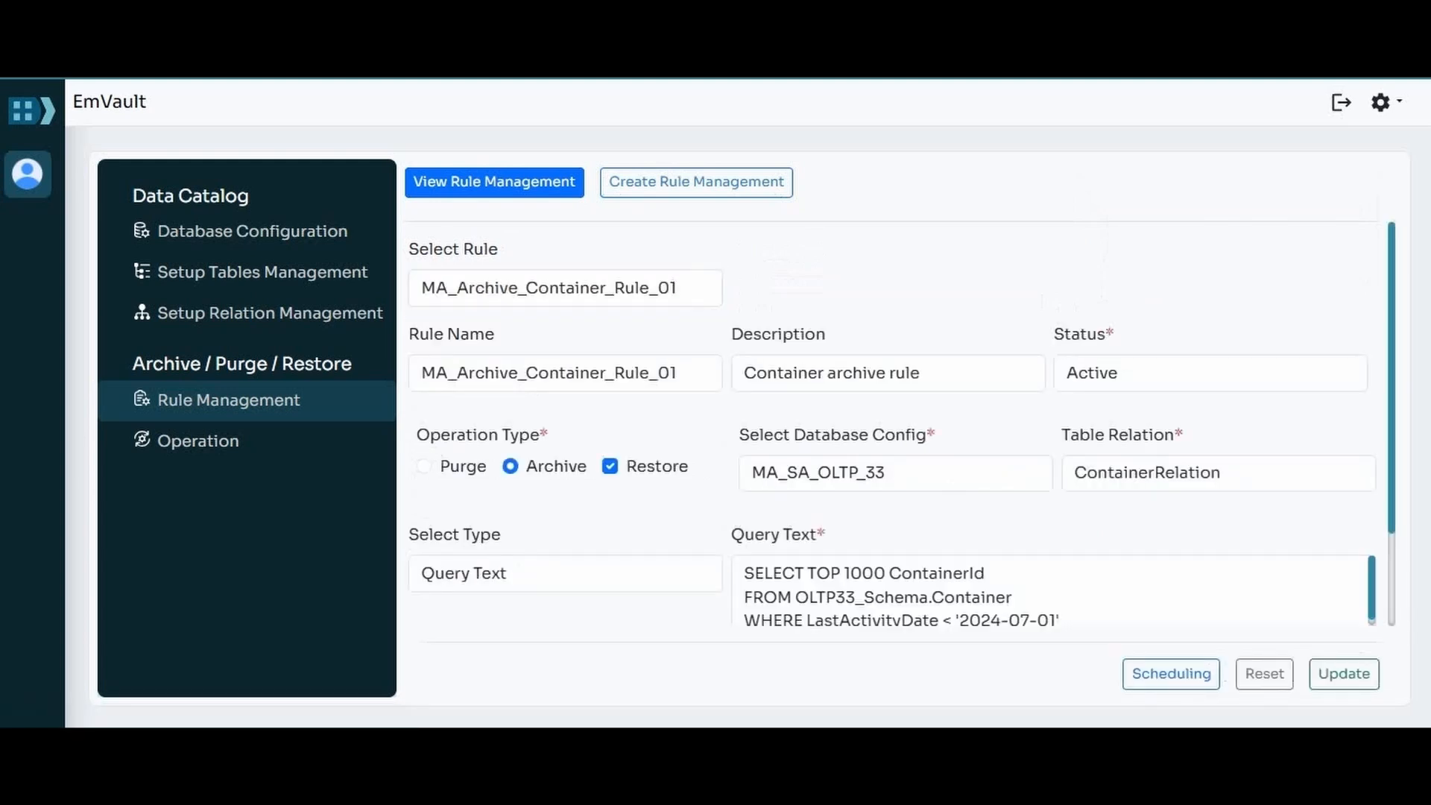
pyautogui.scroll(-2, 895, 447)
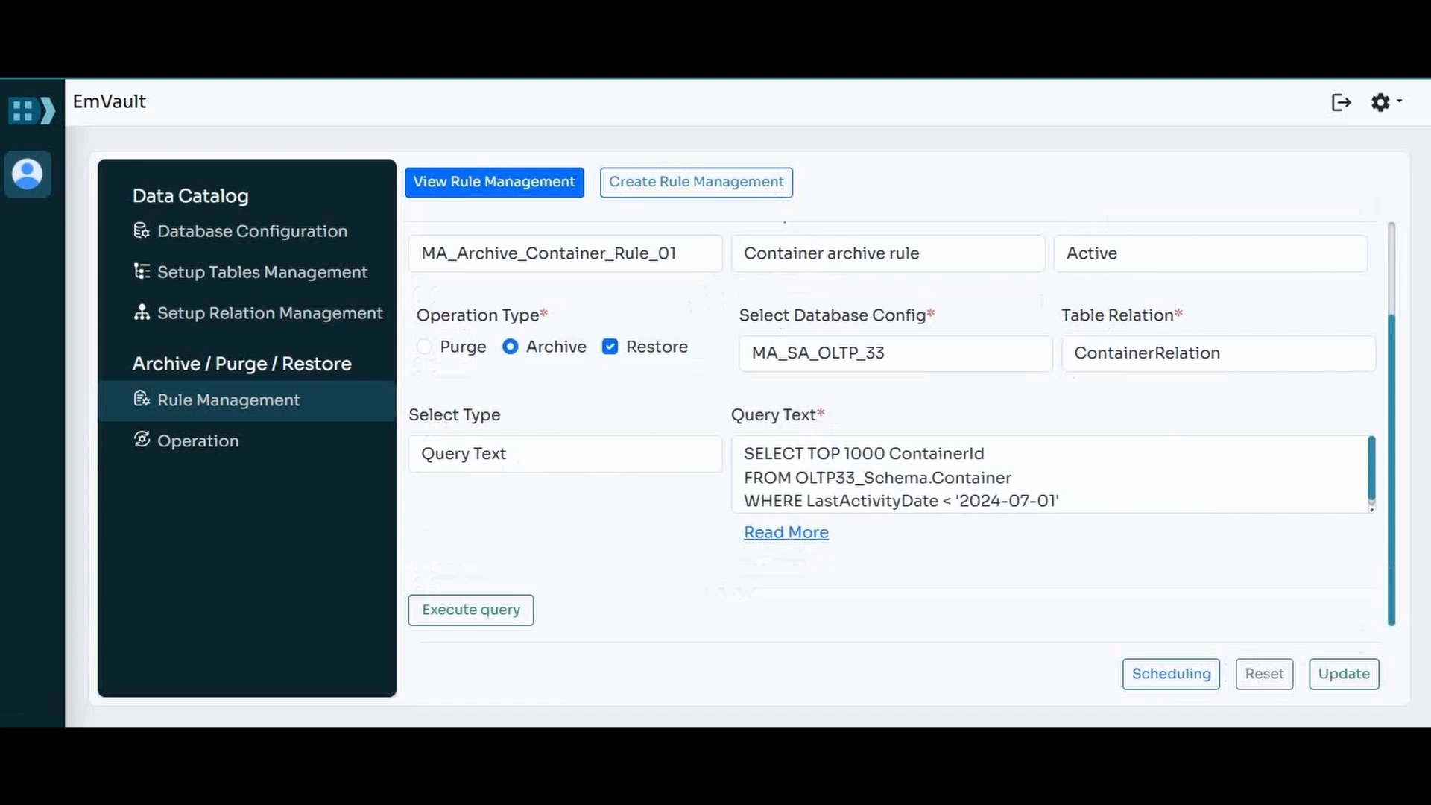
pyautogui.scroll(2, 895, 448)
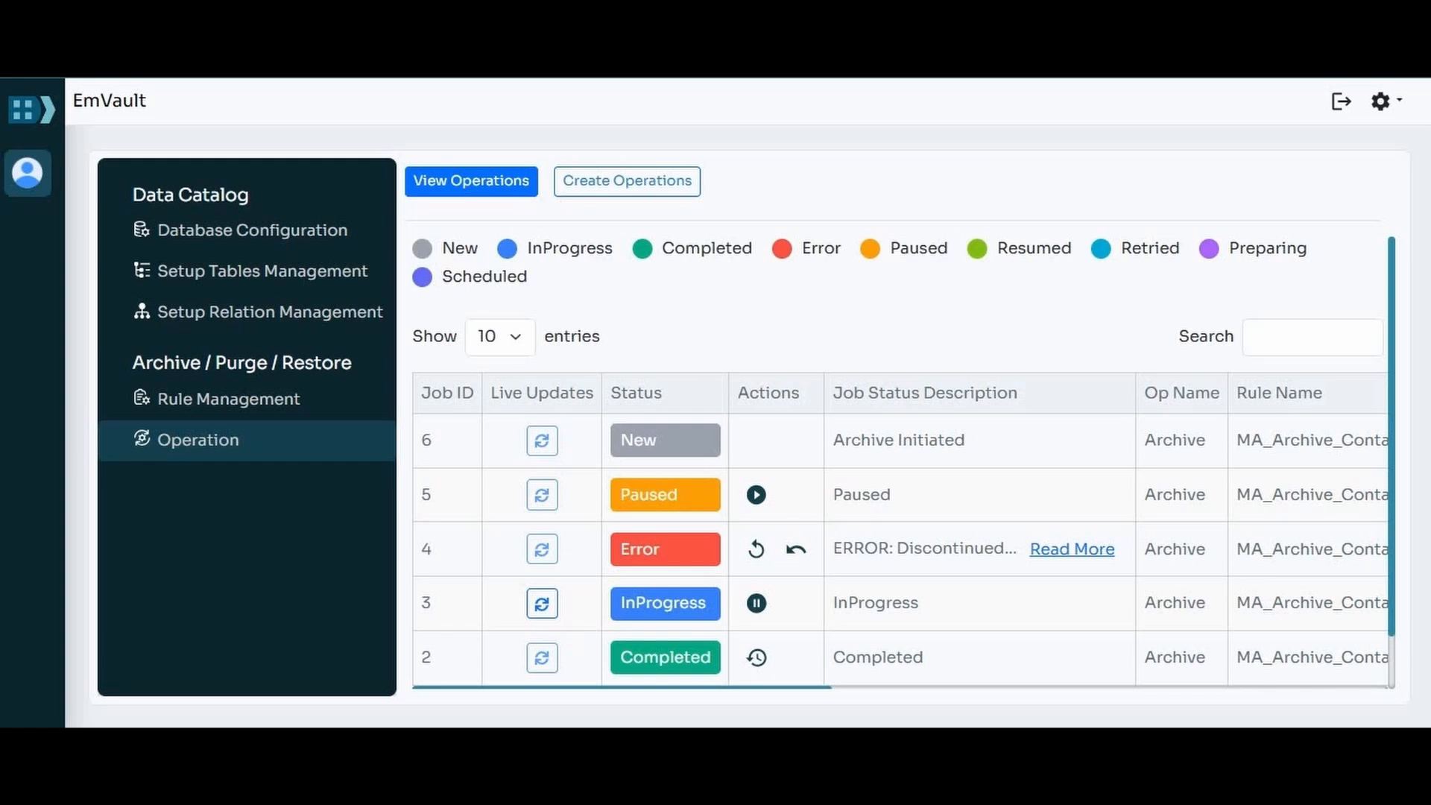
# Step: Create an Archive operation that uses the rule MA_Archive_Container_Rule_01
pyautogui.click(627, 181)
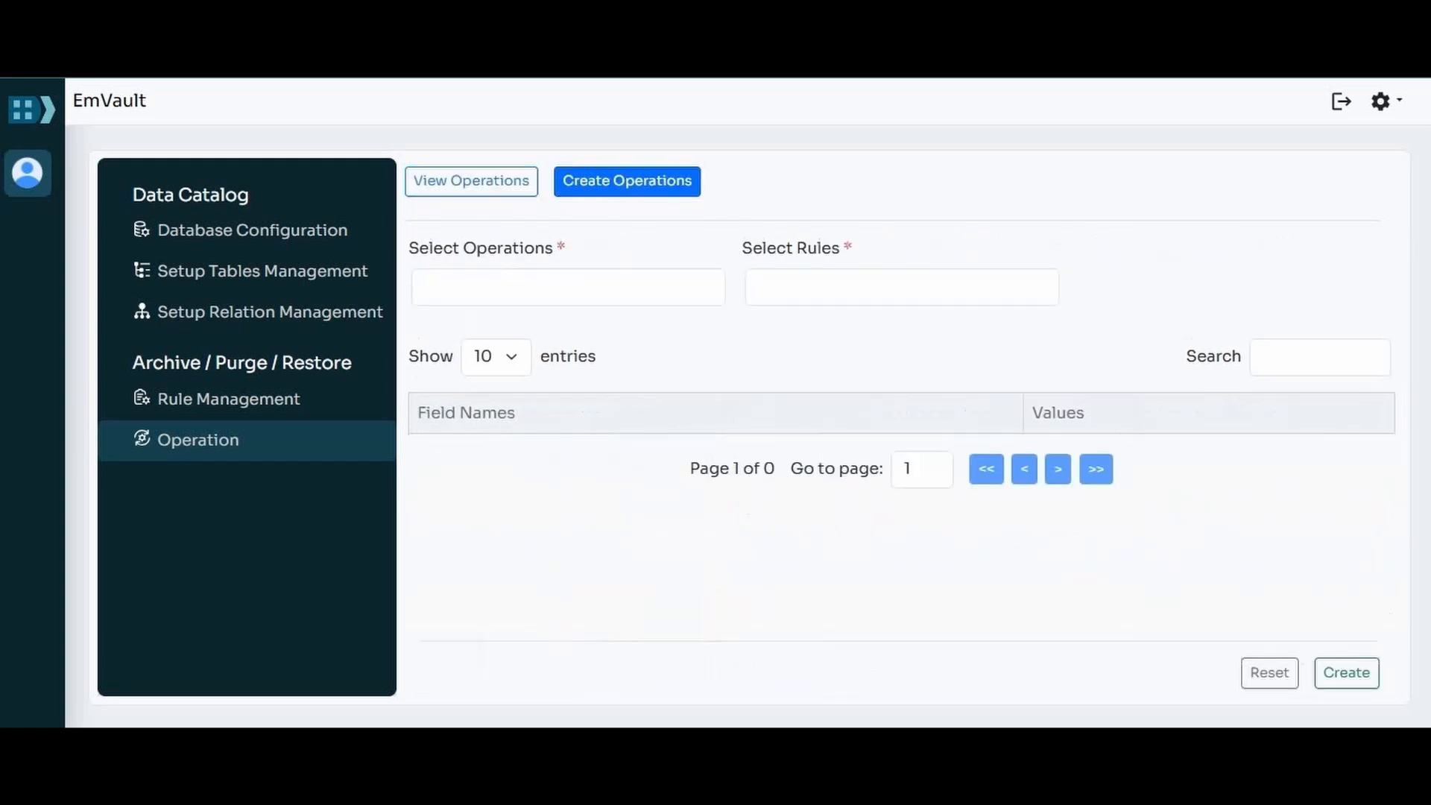
pyautogui.click(568, 288)
pyautogui.click(492, 361)
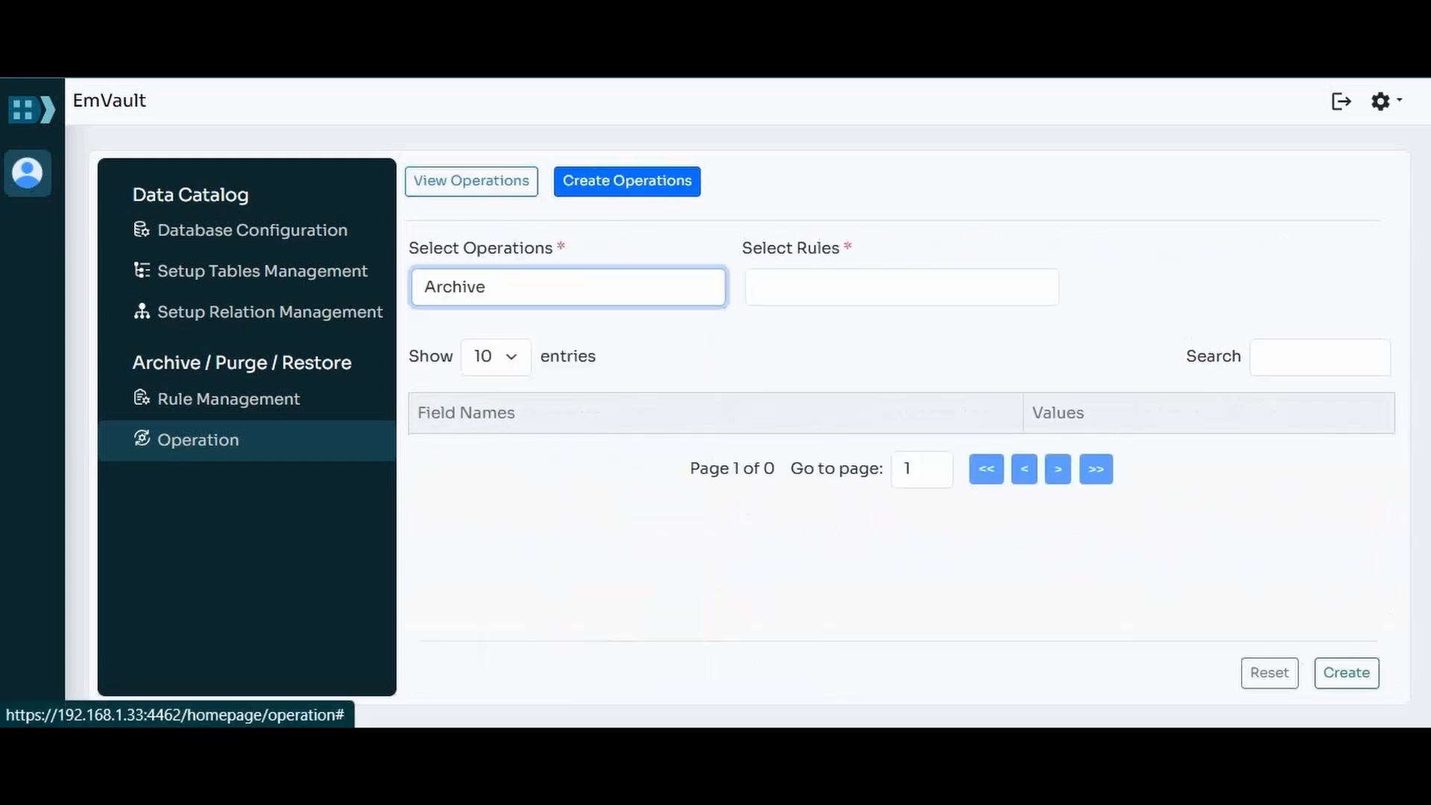
pyautogui.click(901, 288)
pyautogui.click(889, 330)
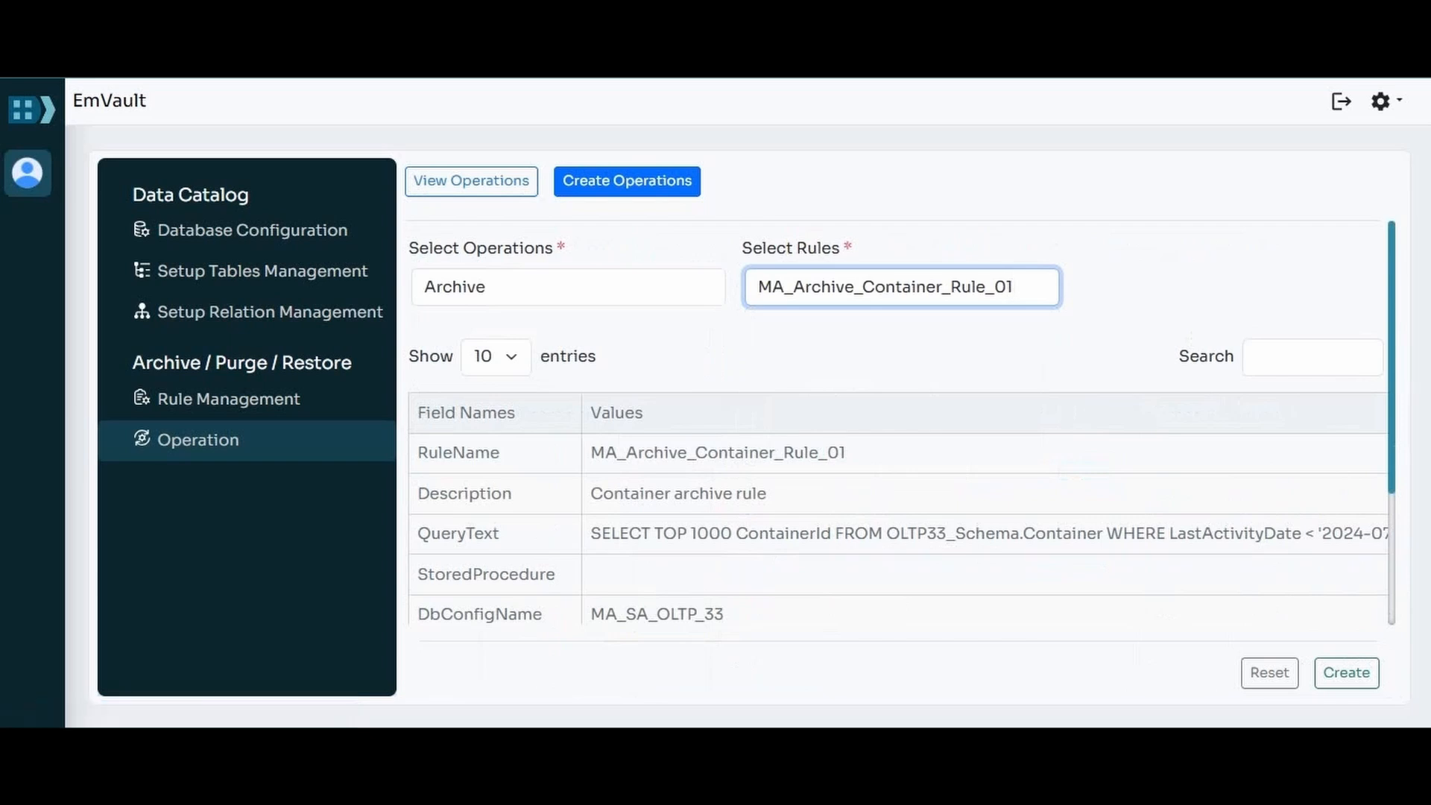
pyautogui.scroll(-3, 902, 422)
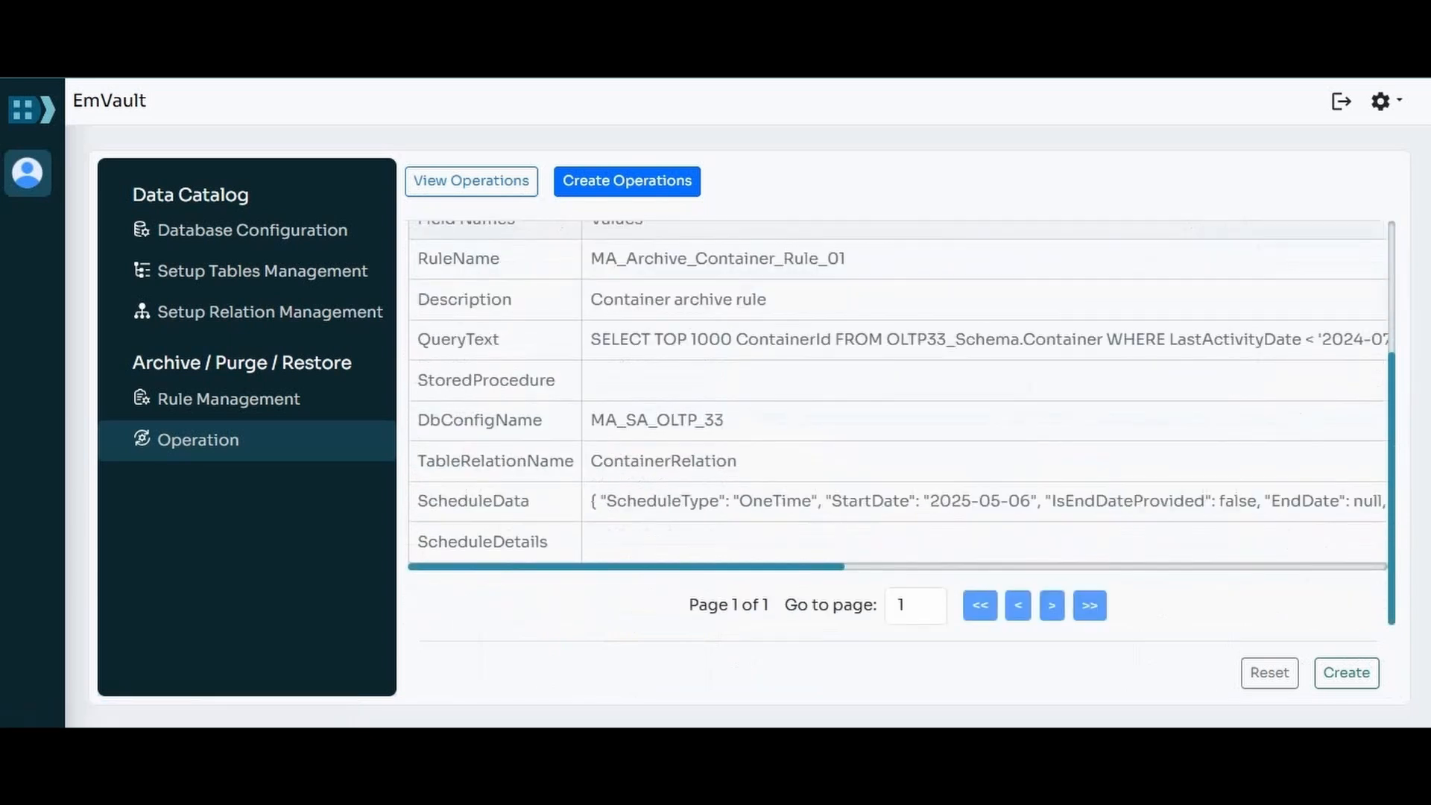
pyautogui.click(1346, 673)
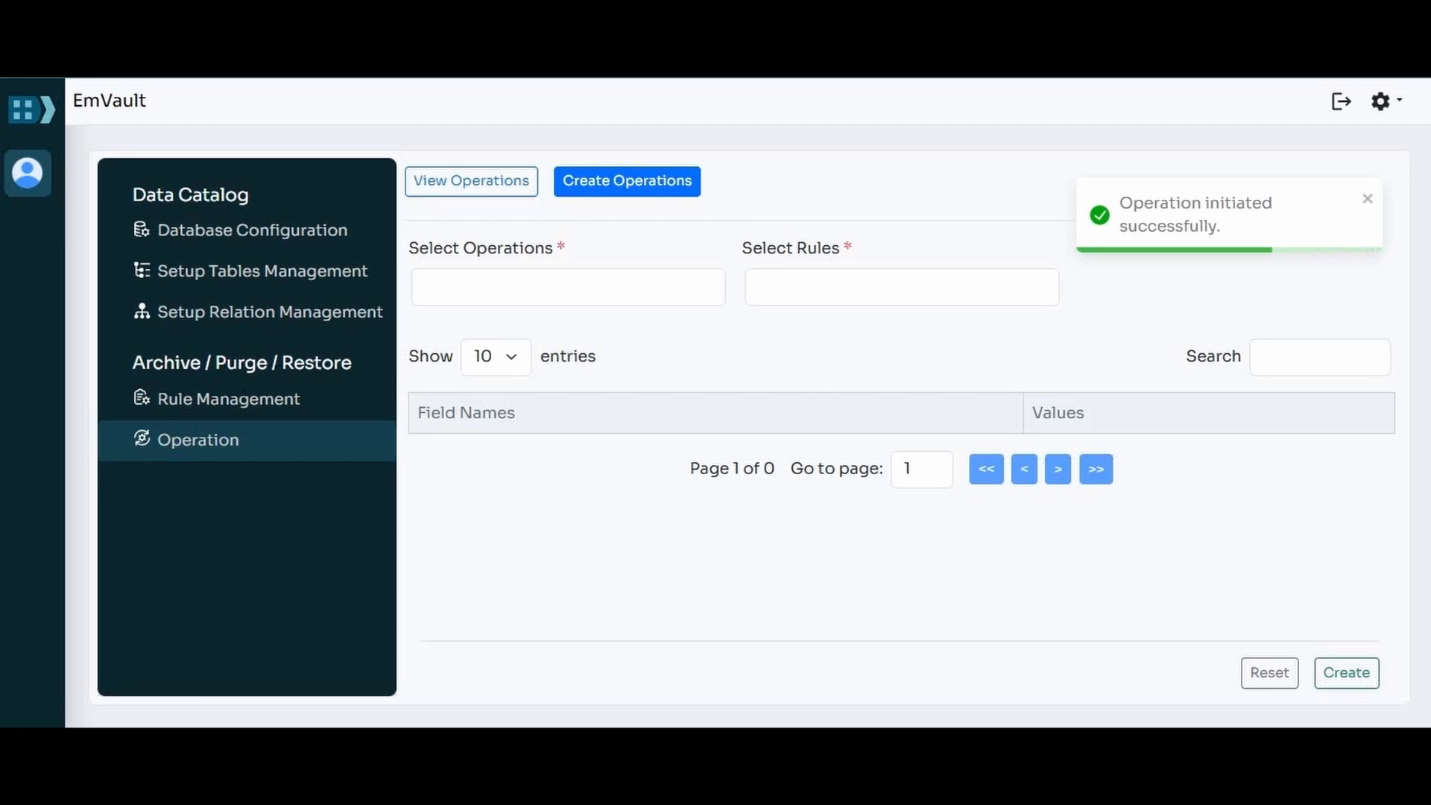
# Step: View the operations list, read the full error description of job 4 and close it
pyautogui.click(471, 181)
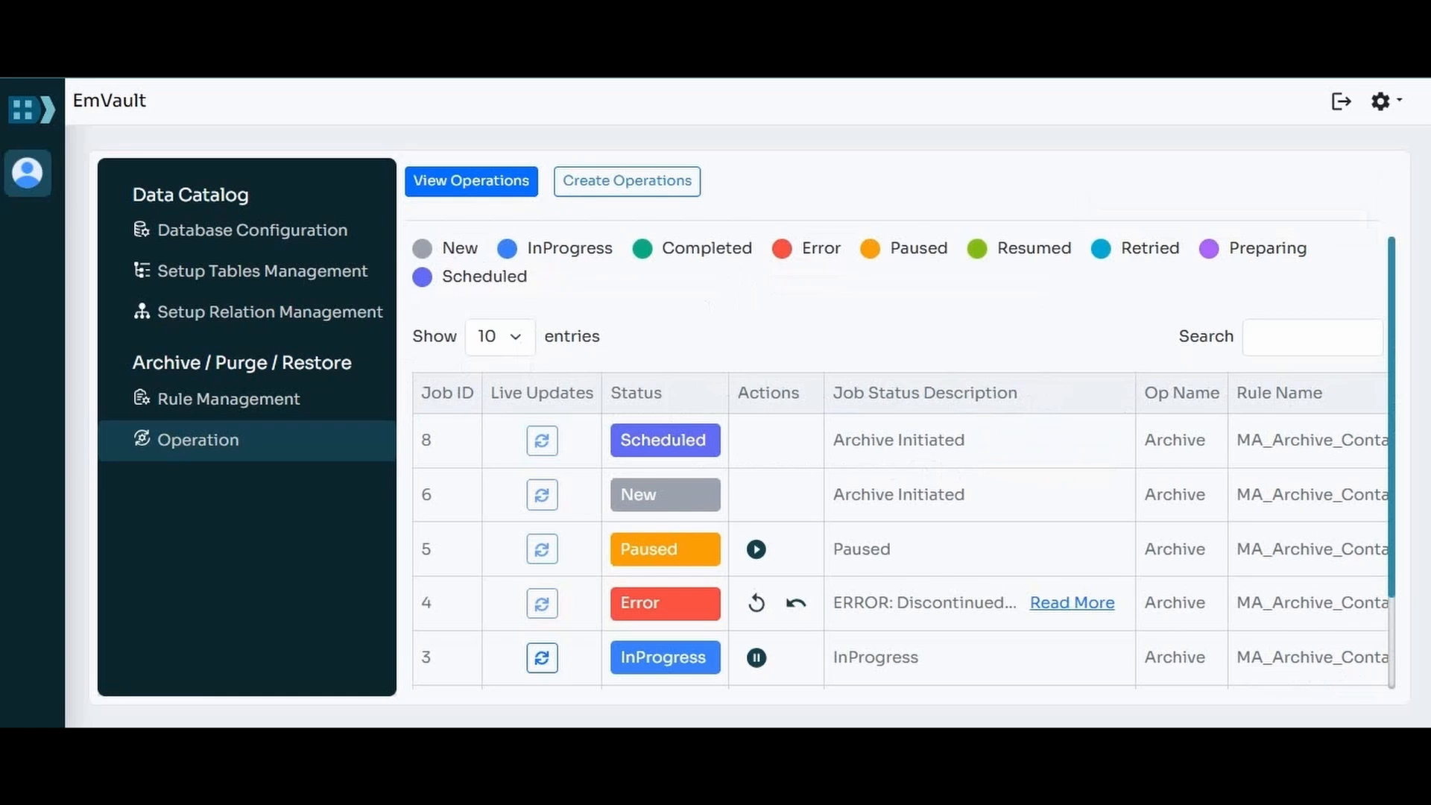
pyautogui.scroll(-2, 894, 463)
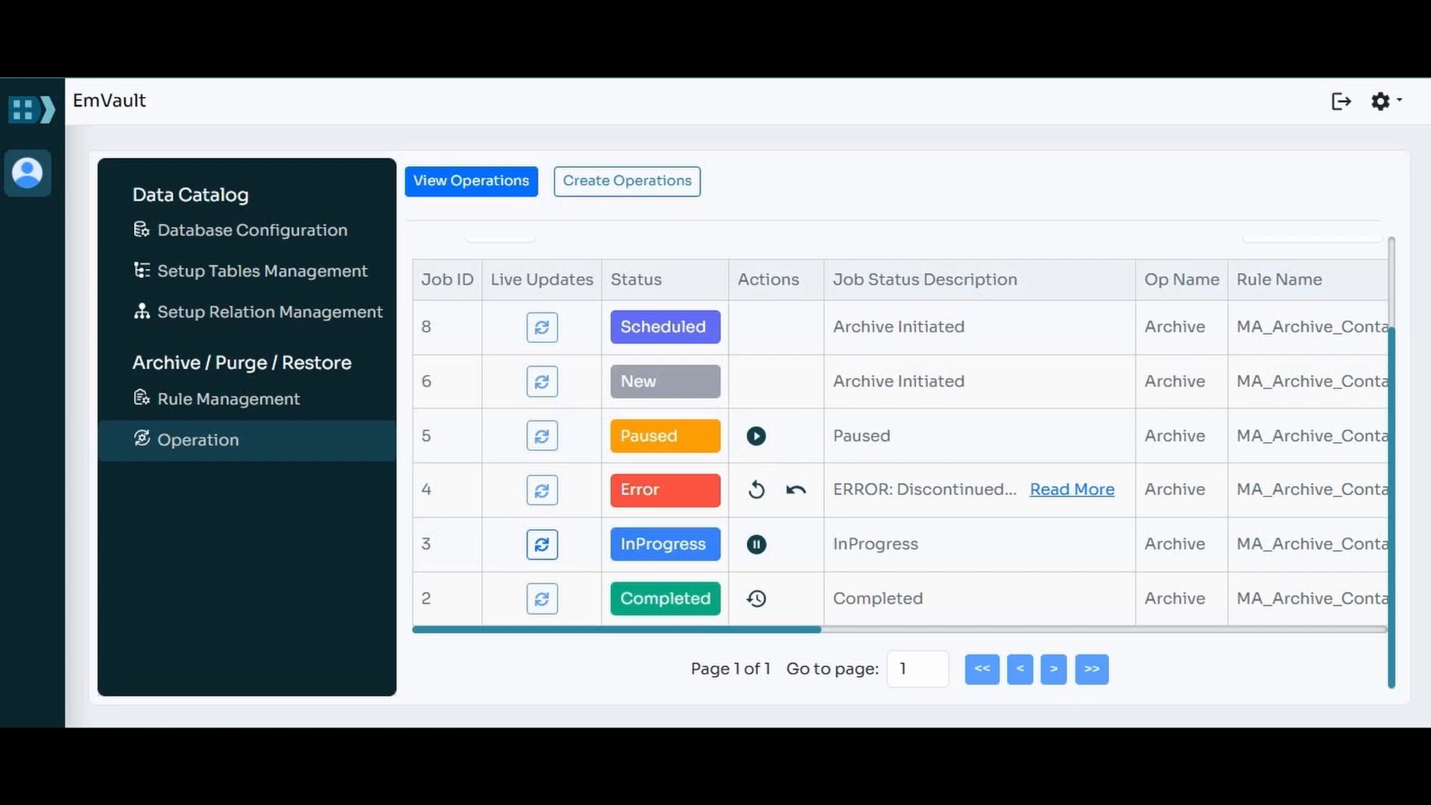
pyautogui.click(1072, 490)
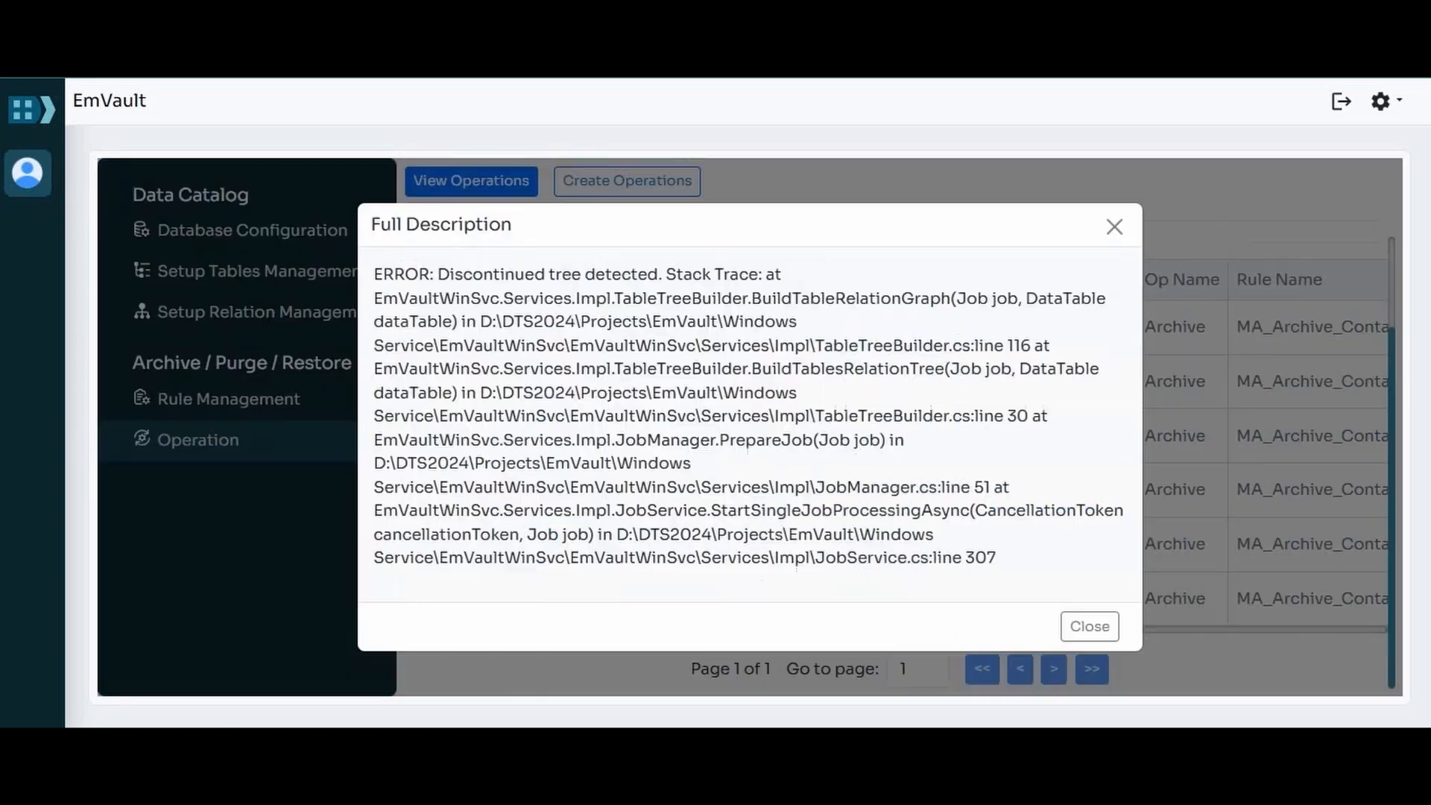
pyautogui.click(1115, 227)
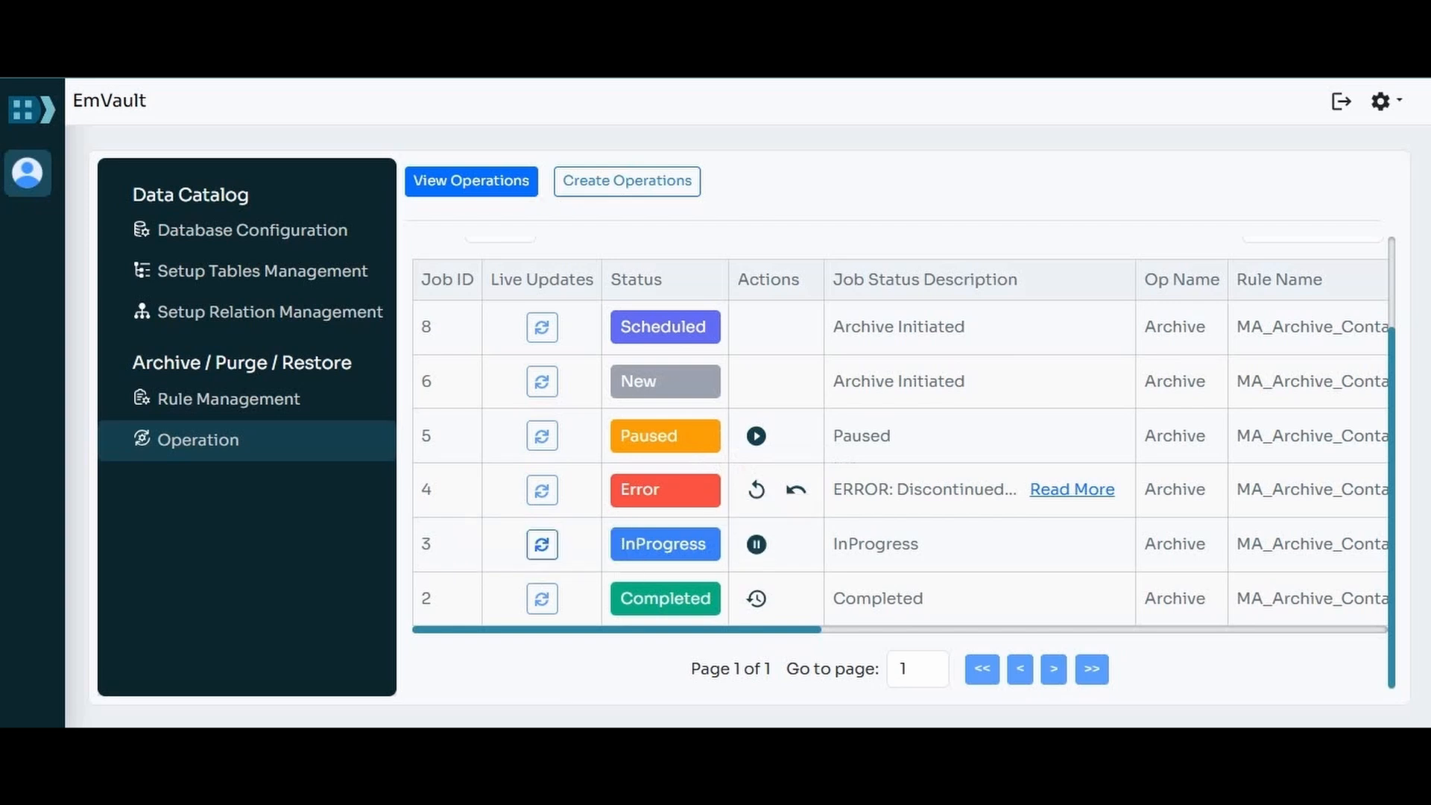
pyautogui.scroll(2, 902, 462)
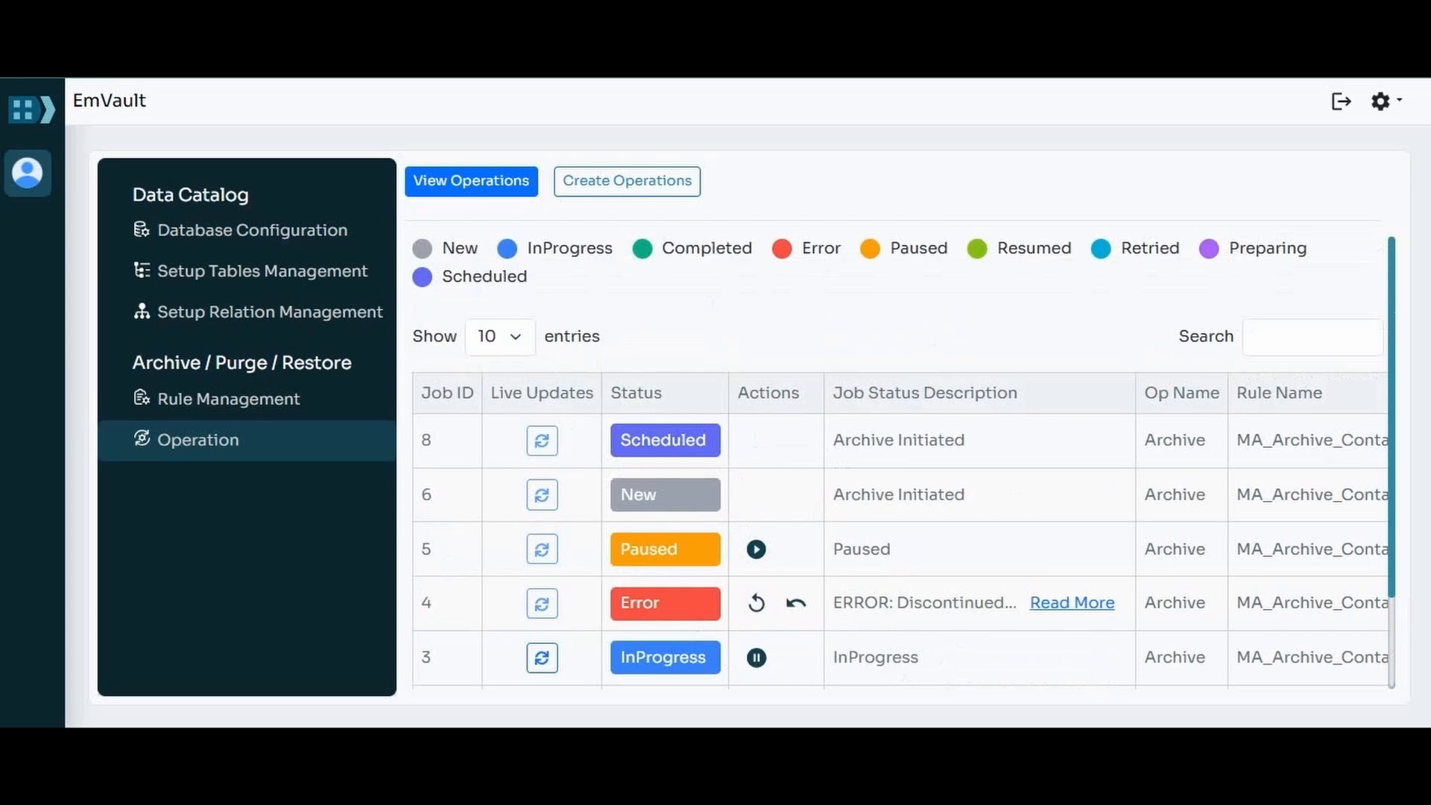